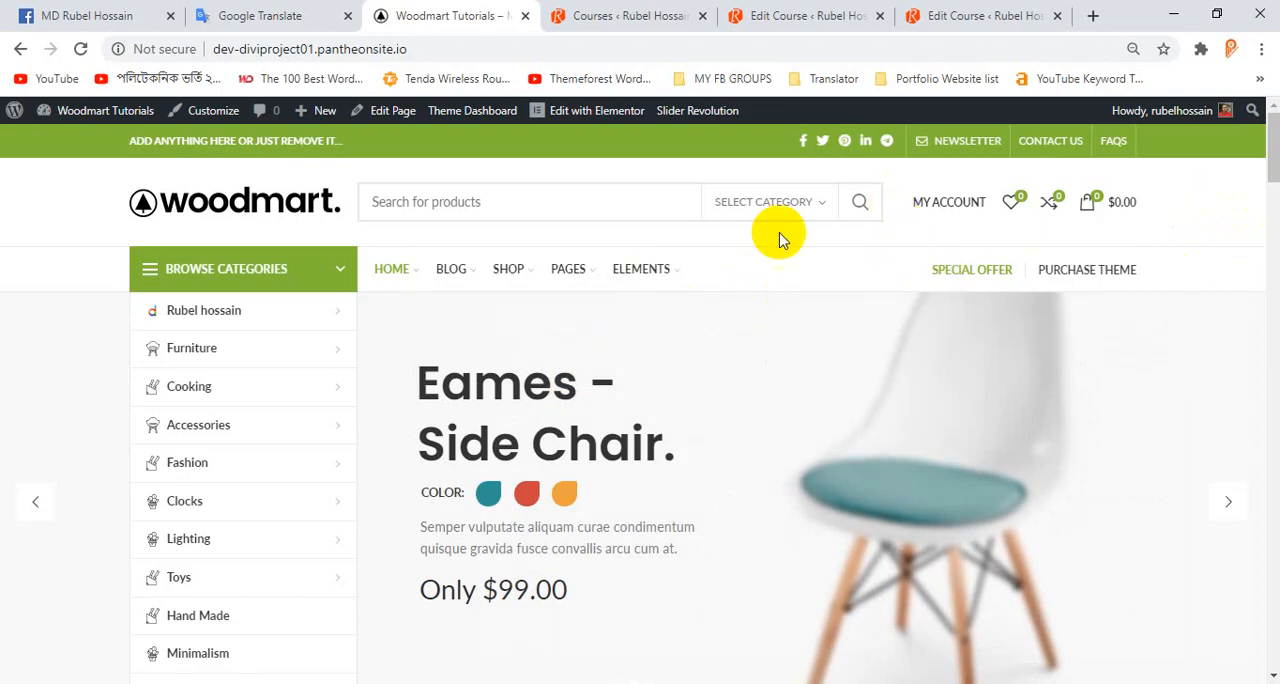
Examine the storefront homepage's header, Shop mega menu, hero slider slides and Featured Categories section.
scroll(503, 234, "down", 3)
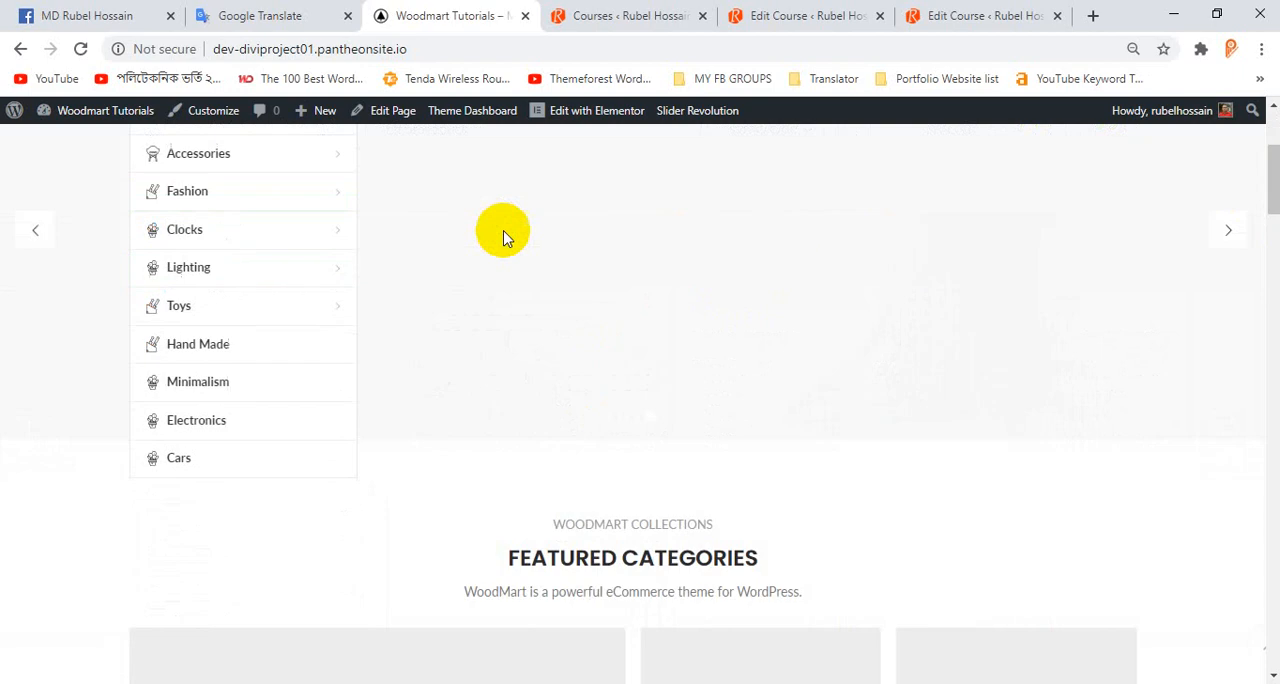
scroll(505, 243, "up", 3)
mouse_move(508, 267)
scroll(740, 350, "down", 1)
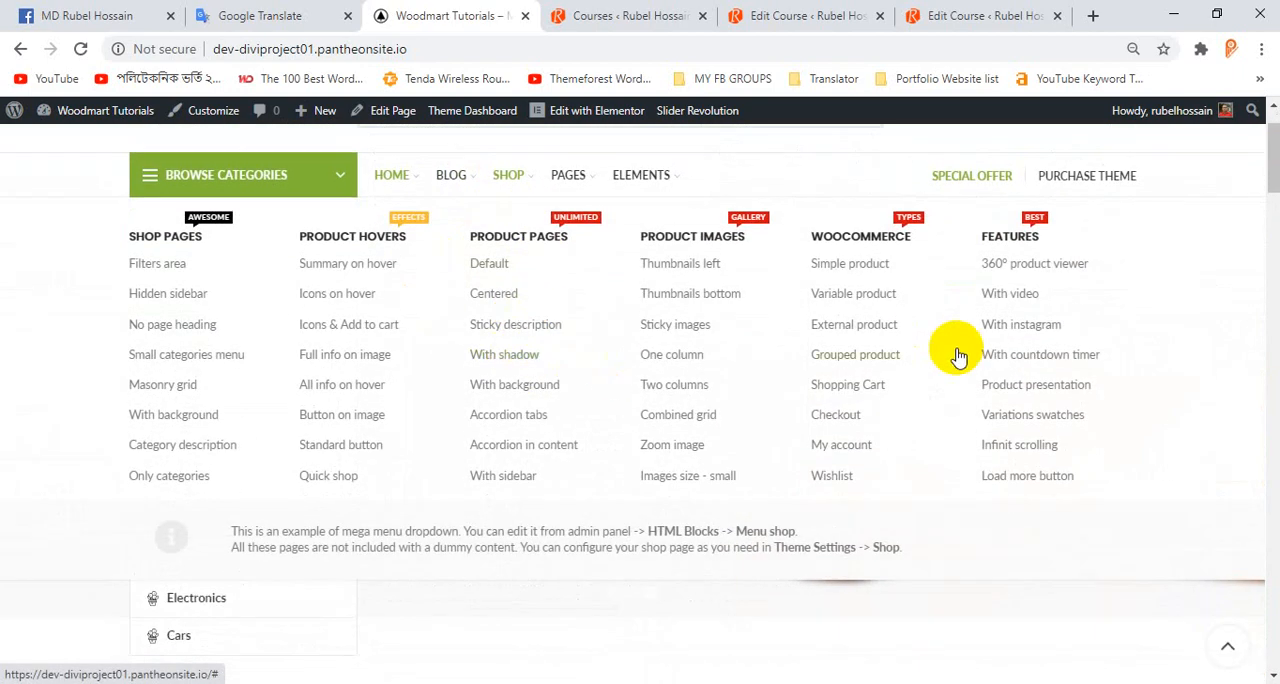
scroll(1234, 314, "down", 3)
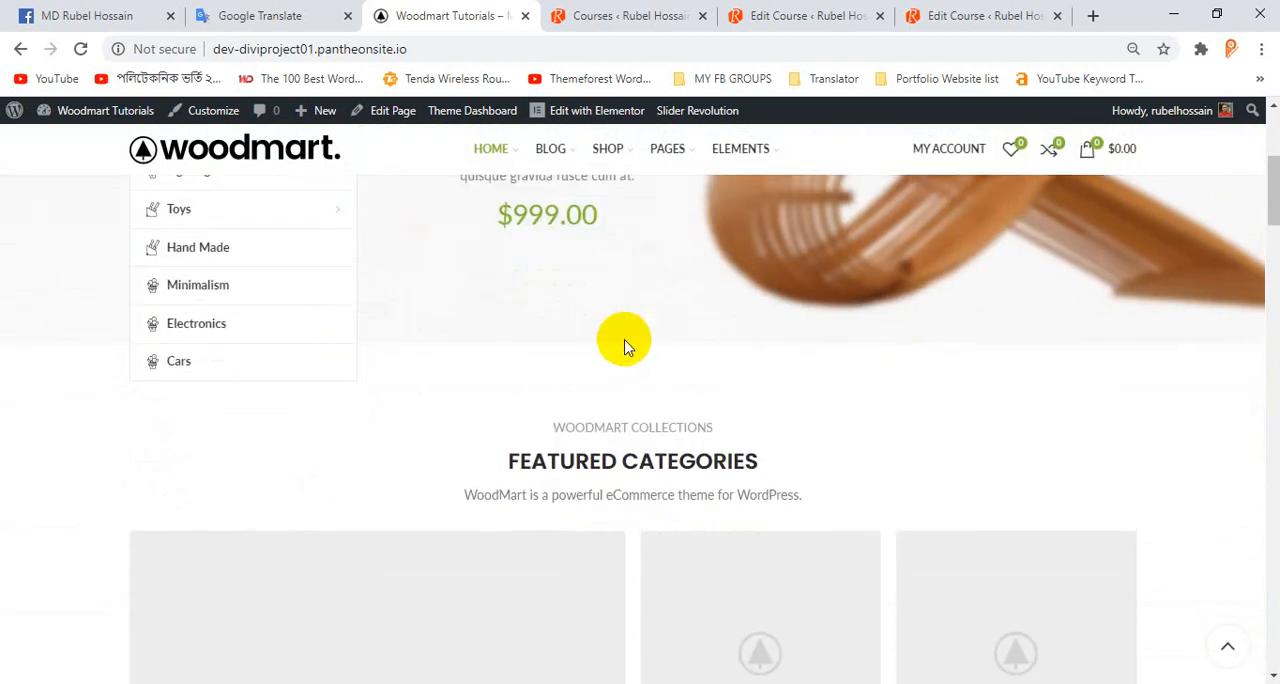
scroll(623, 343, "up", 4)
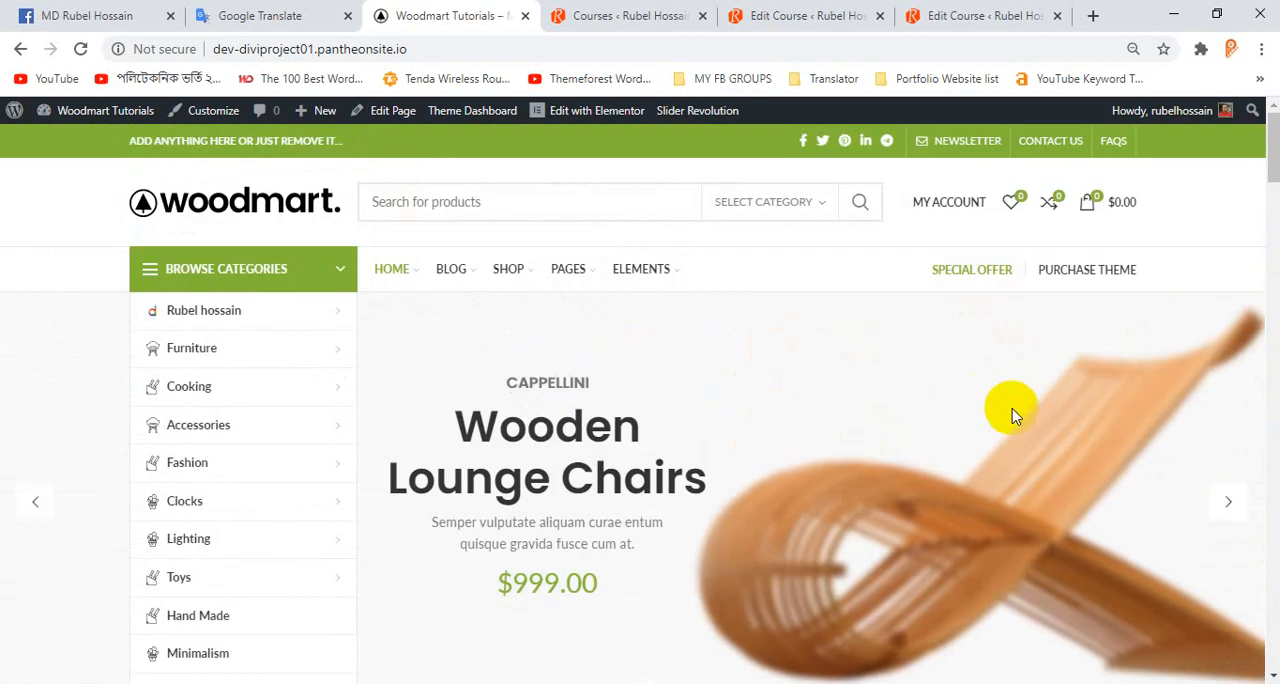
left_click(1229, 502)
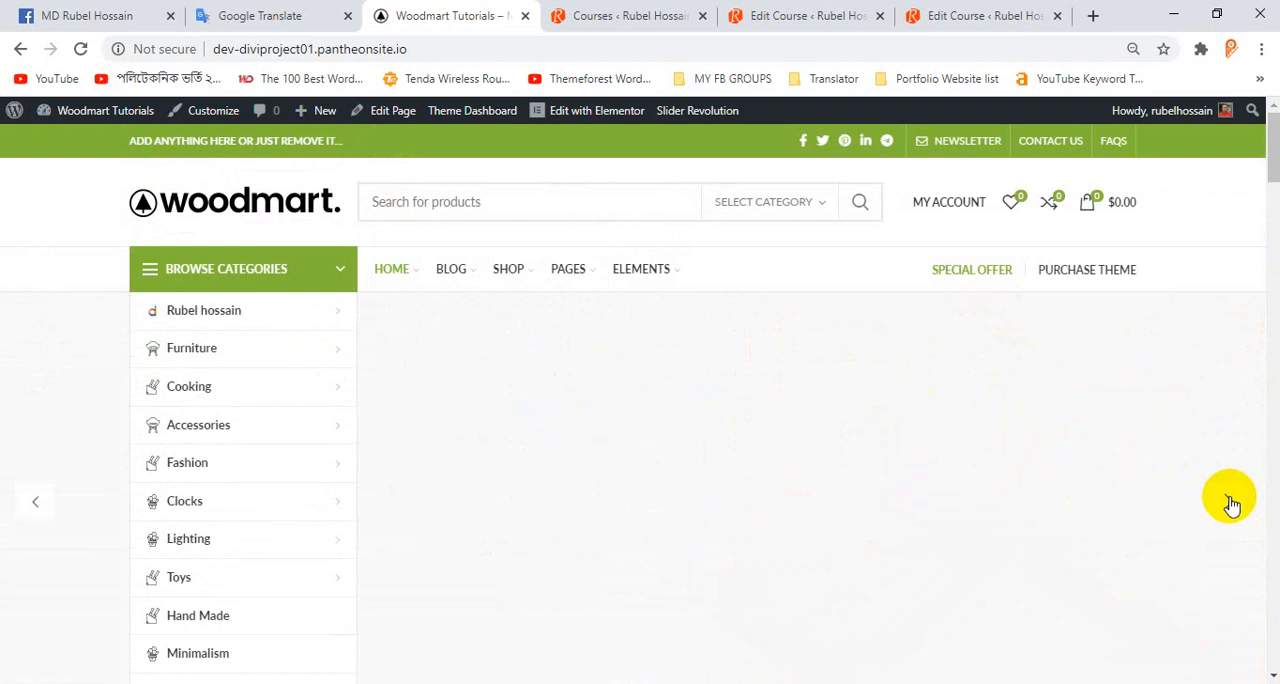
left_click(1228, 508)
scroll(968, 436, "down", 3)
scroll(734, 294, "up", 2)
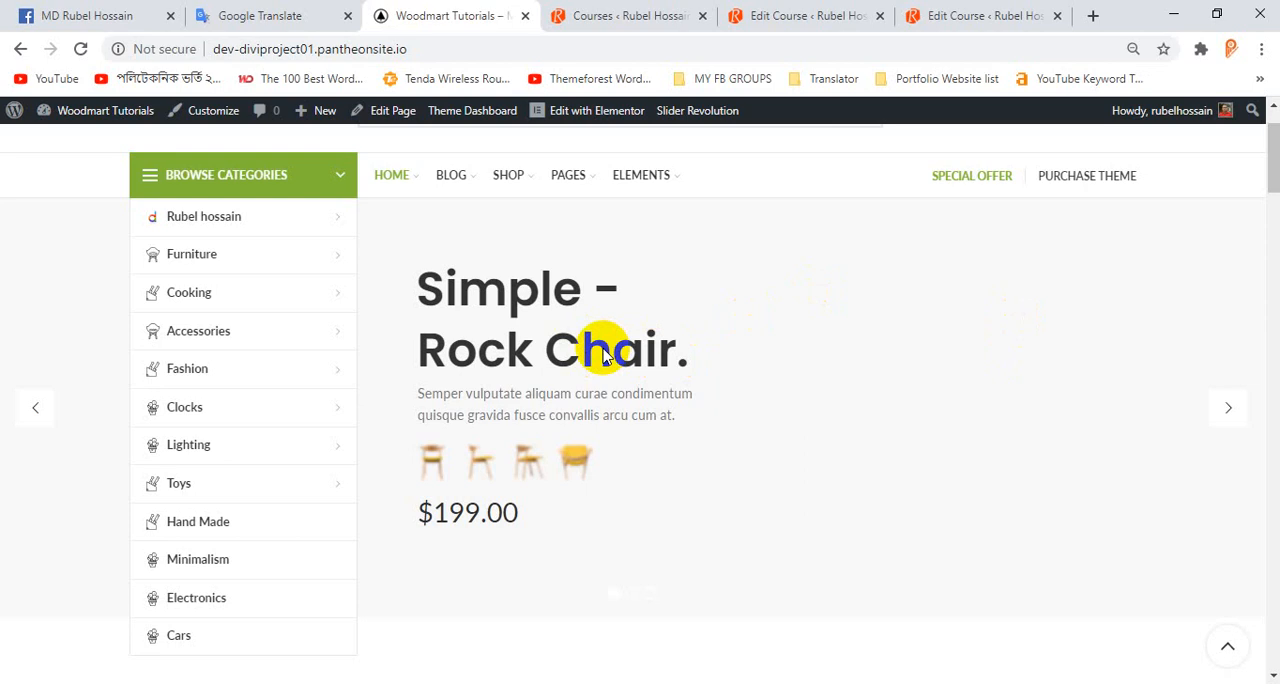
left_click(1228, 407)
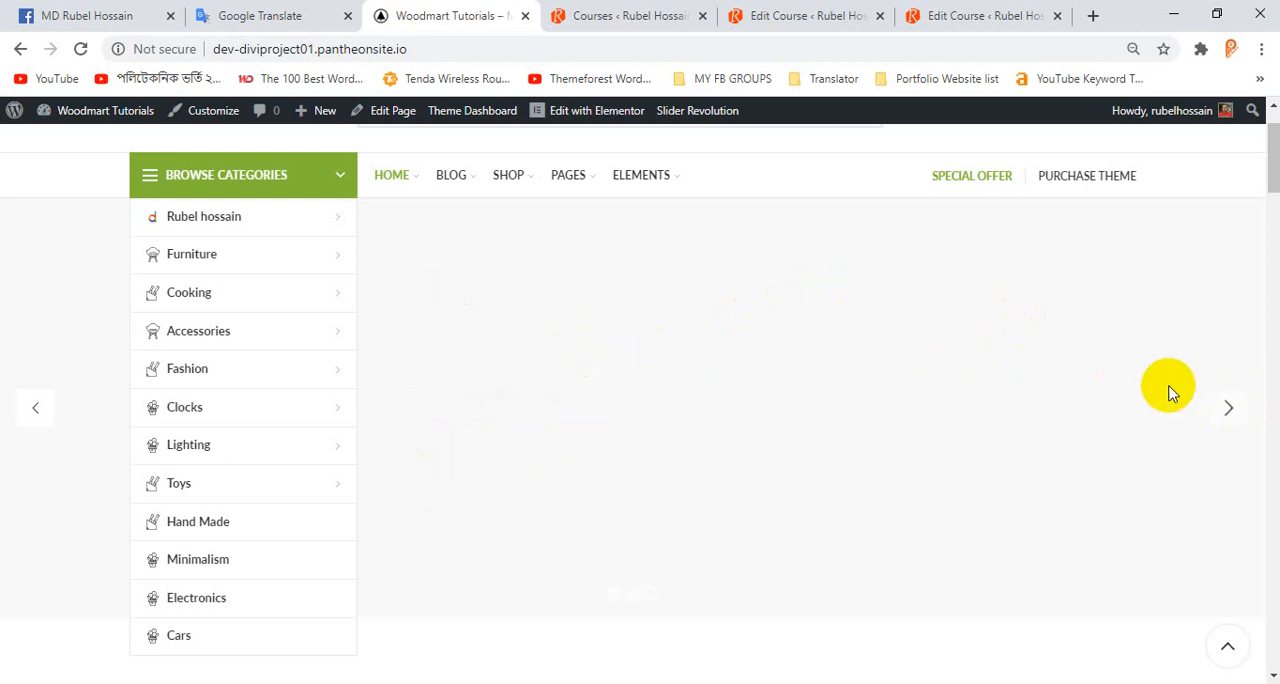
scroll(800, 363, "down", 2)
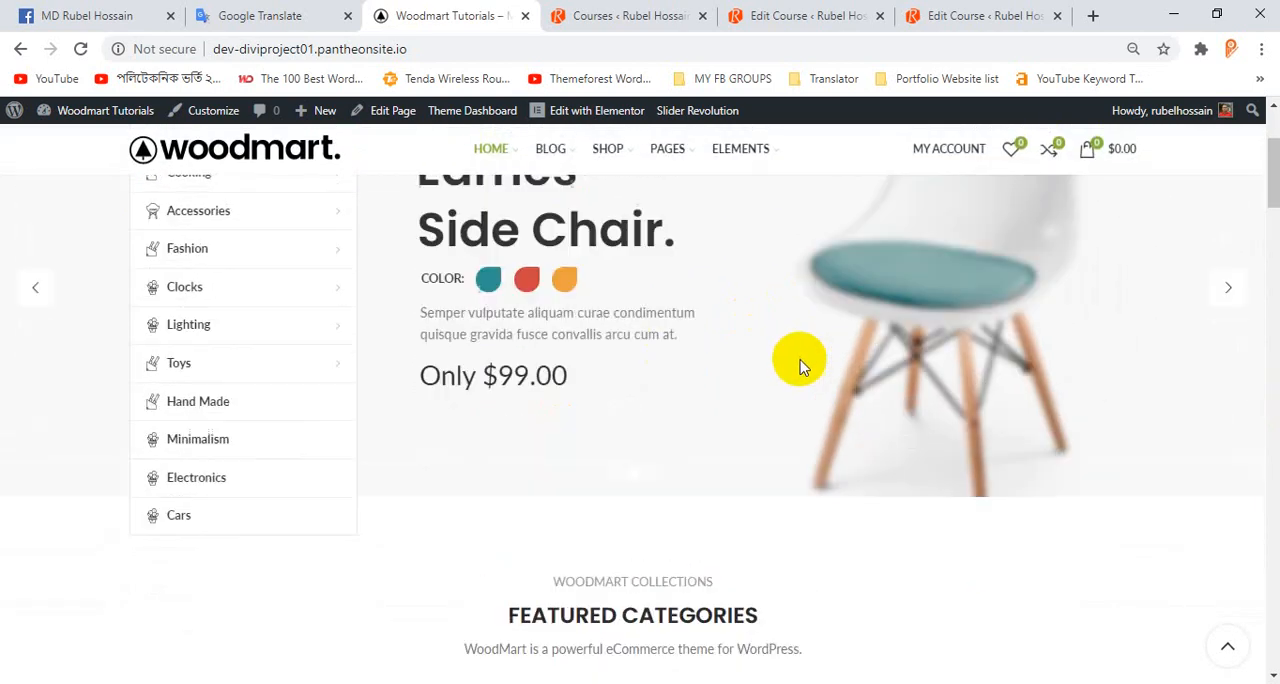
scroll(800, 366, "up", 2)
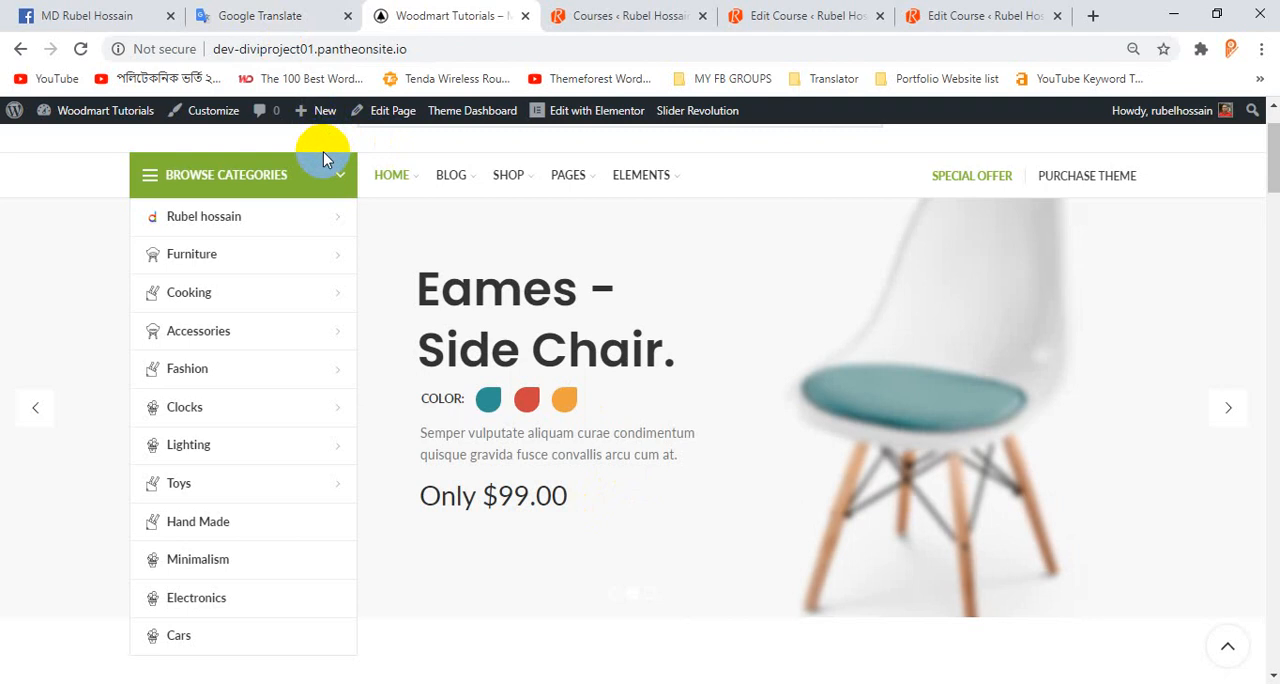
scroll(585, 320, "up", 2)
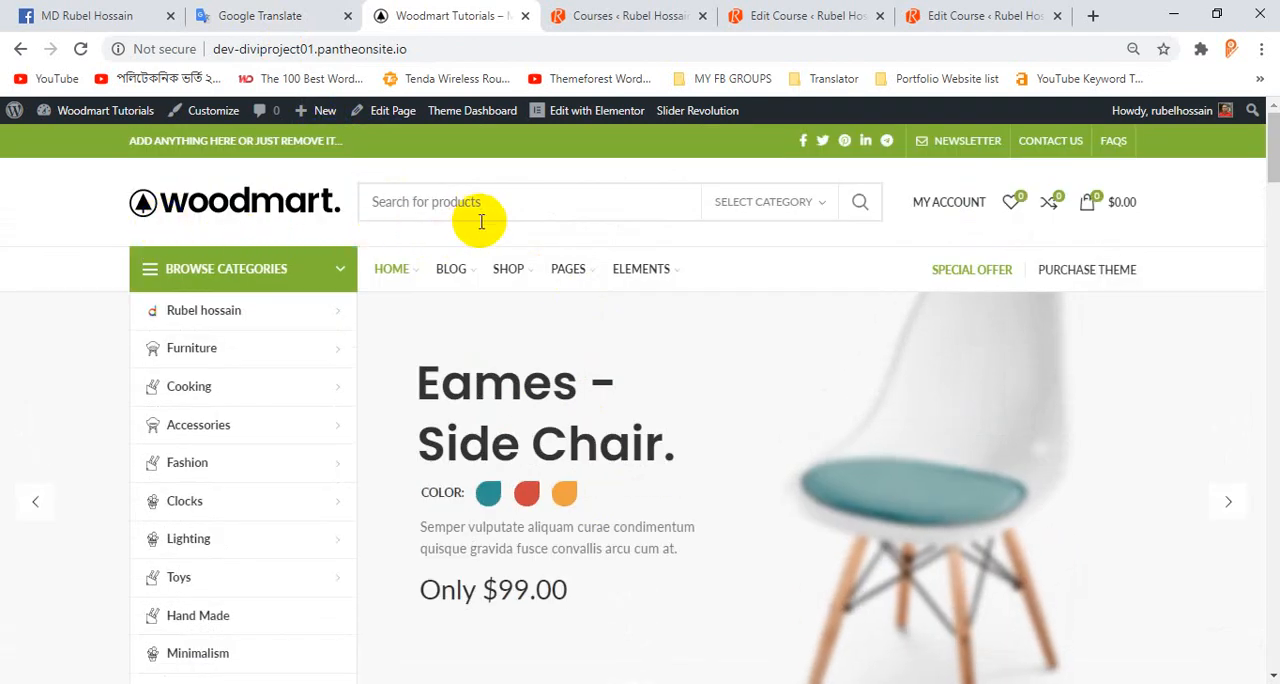
scroll(481, 221, "down", 2)
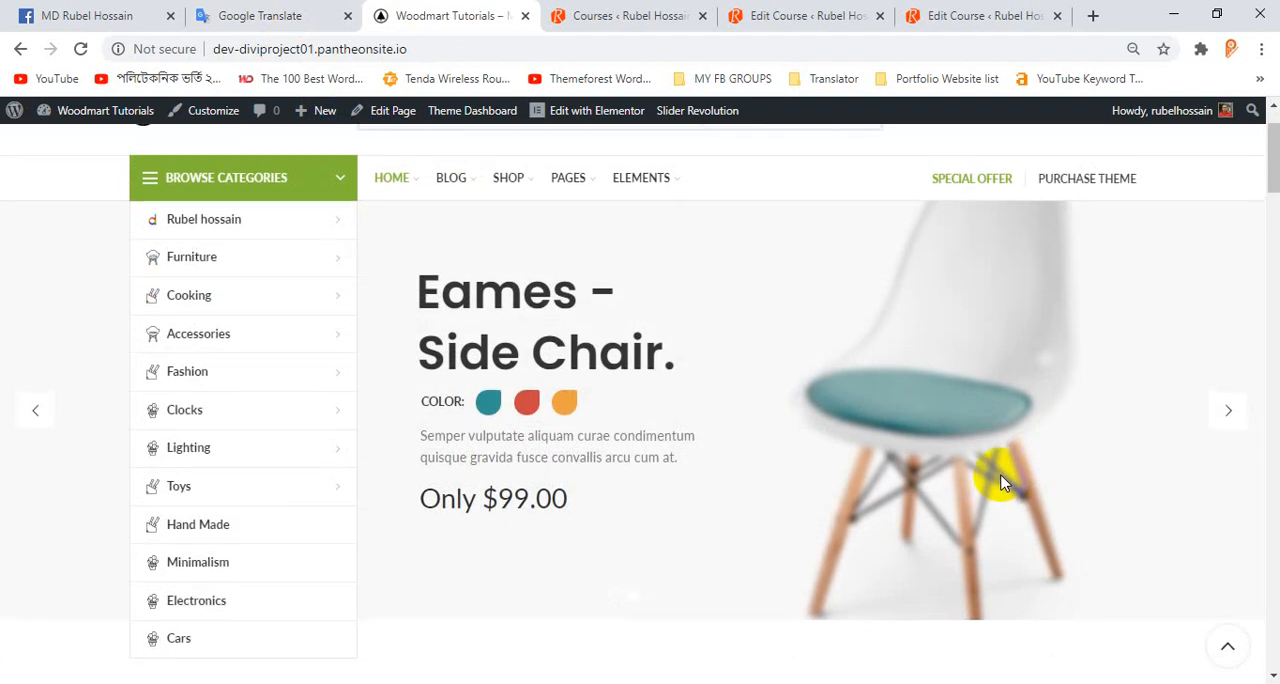
scroll(1005, 483, "up", 1)
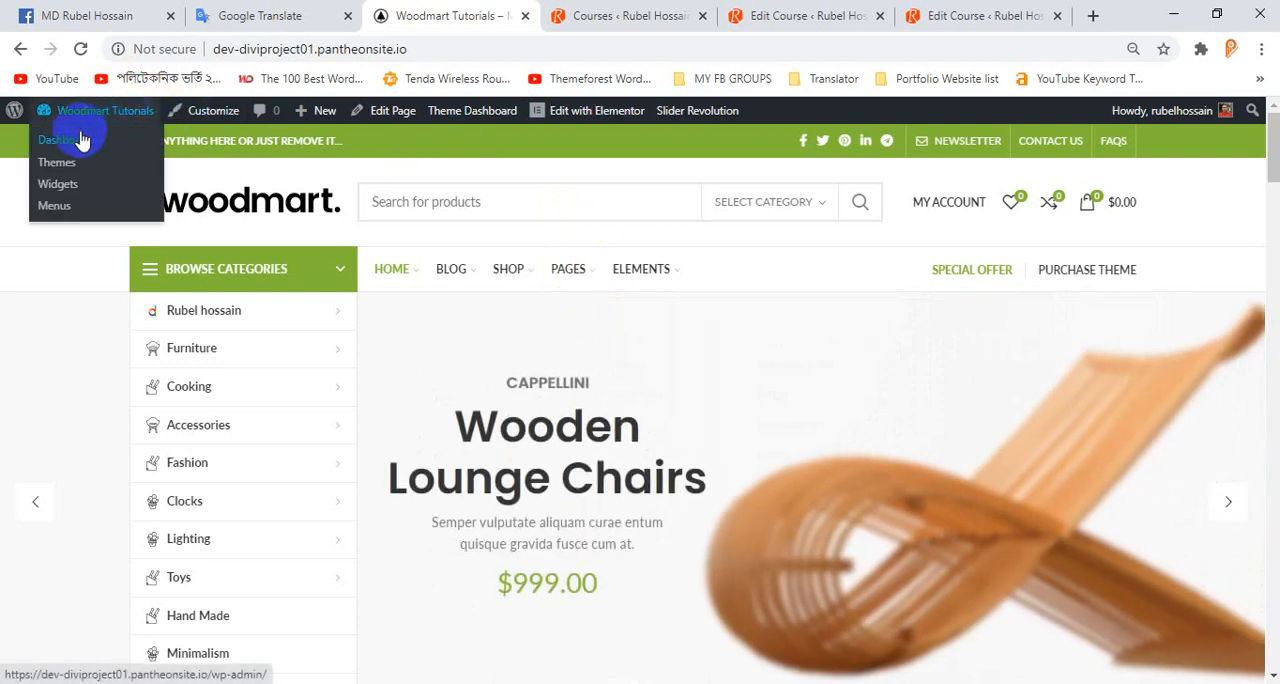
Open the site's WordPress dashboard in its own browser tab ahead of the homepage and go to Slider Revolution.
middle_click(81, 138)
left_click_drag(508, 12, 370, 37)
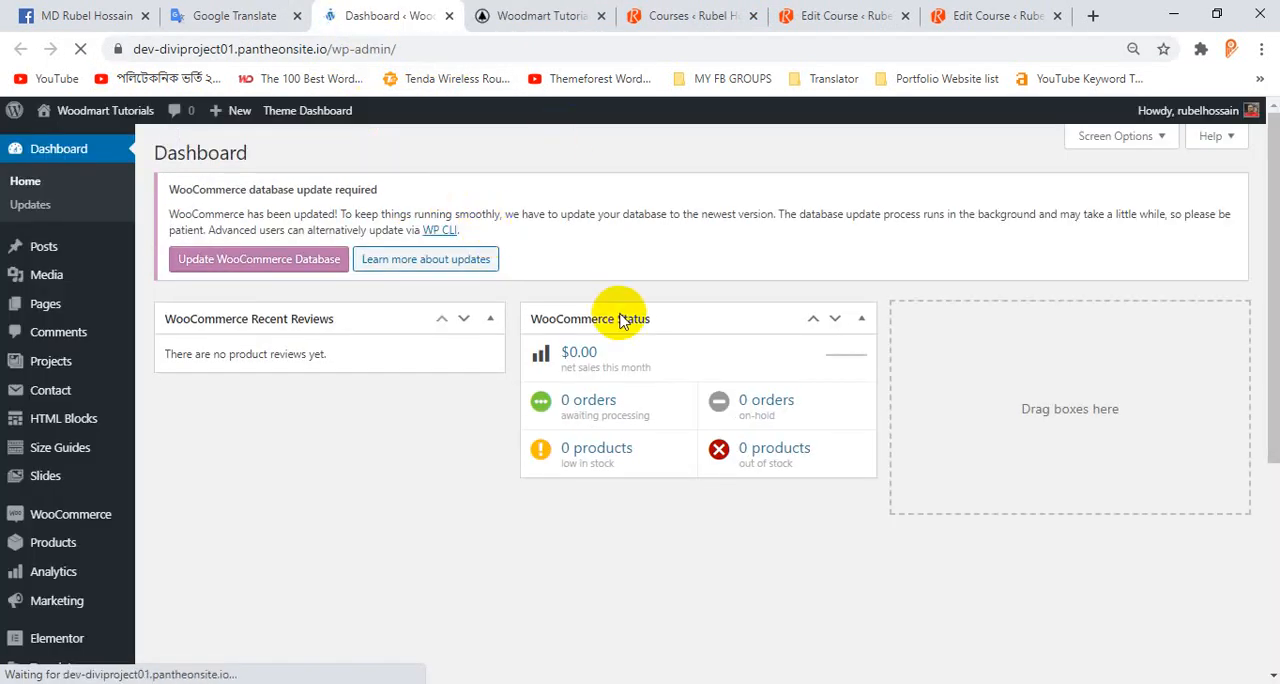
scroll(160, 420, "down", 4)
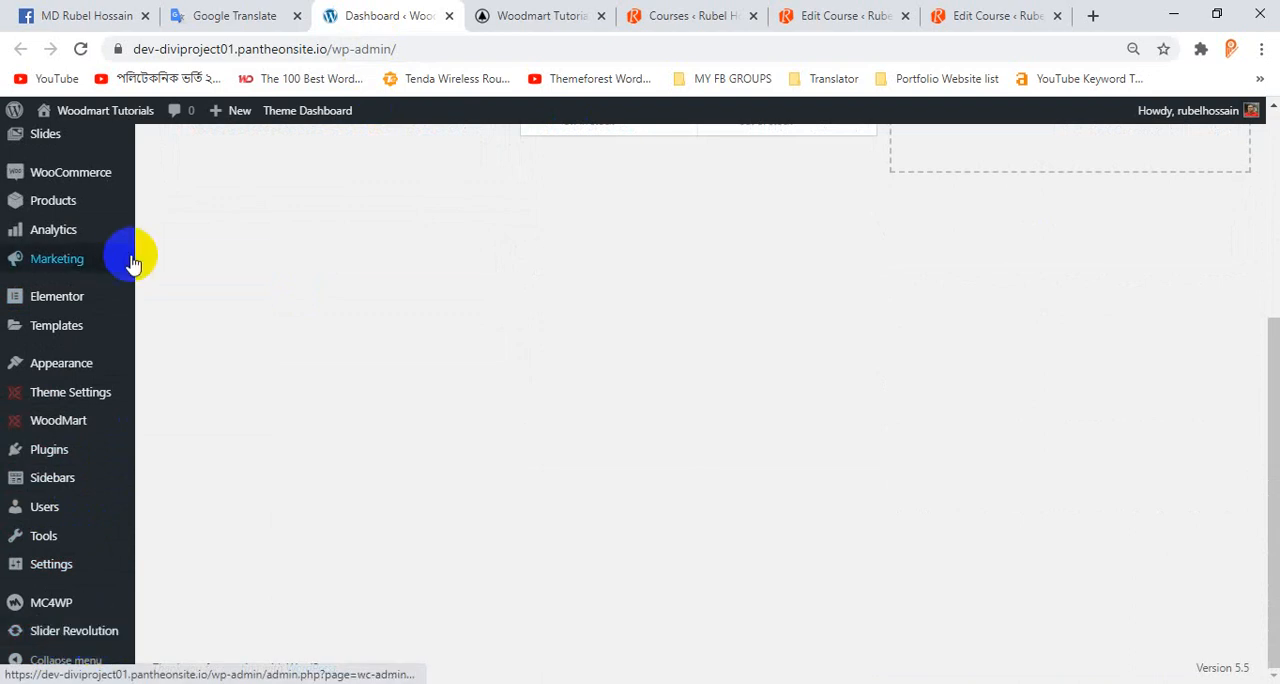
mouse_move(122, 272)
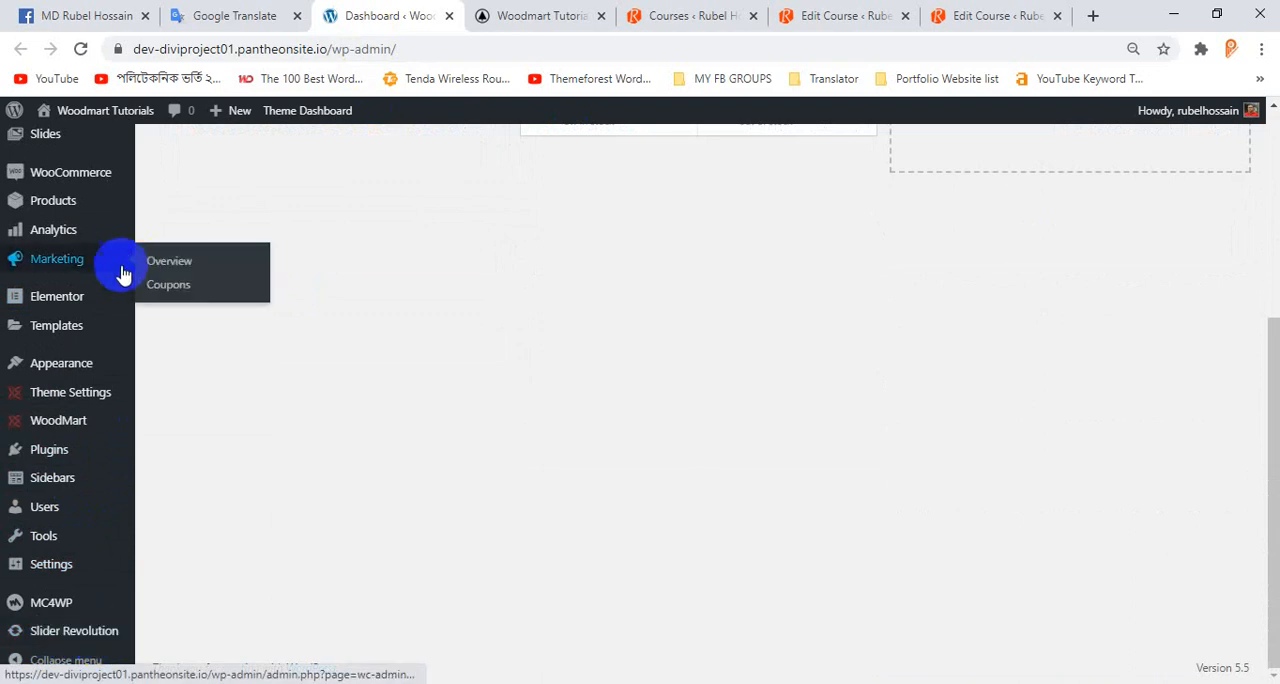
left_click(92, 633)
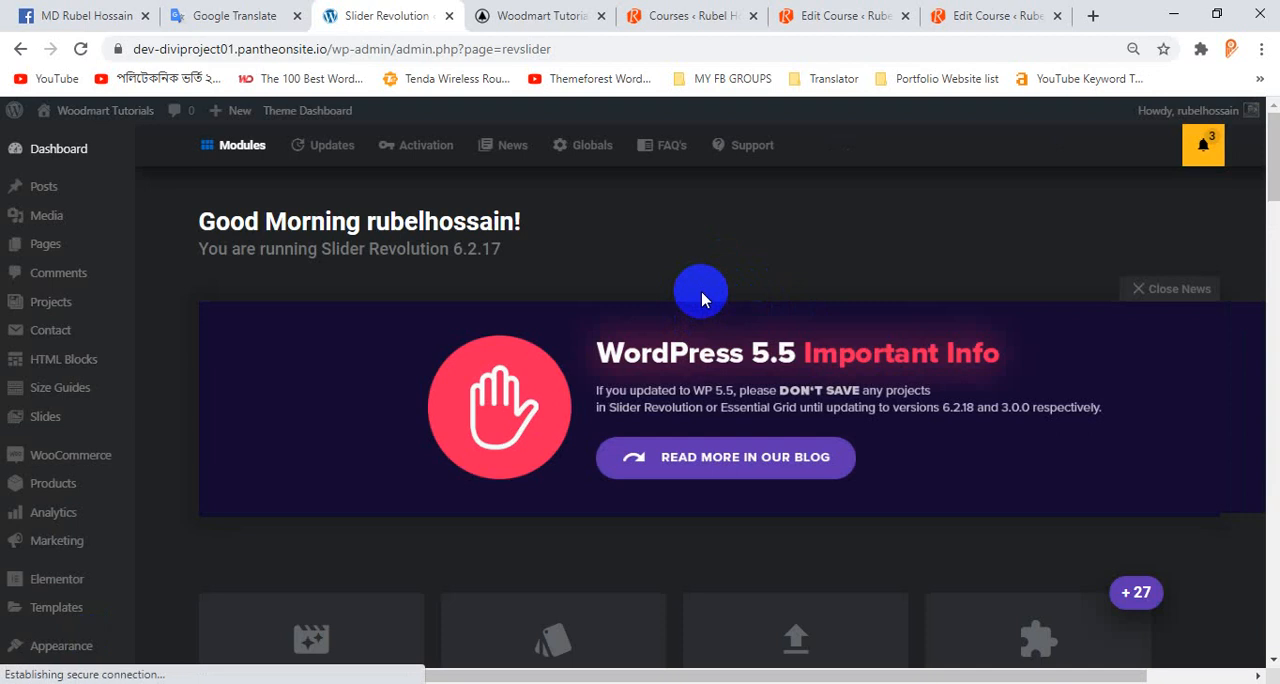
Review the Slider Revolution overview with its module creation options and existing modules, comparing it with the homepage's hero slider.
scroll(563, 266, "down", 4)
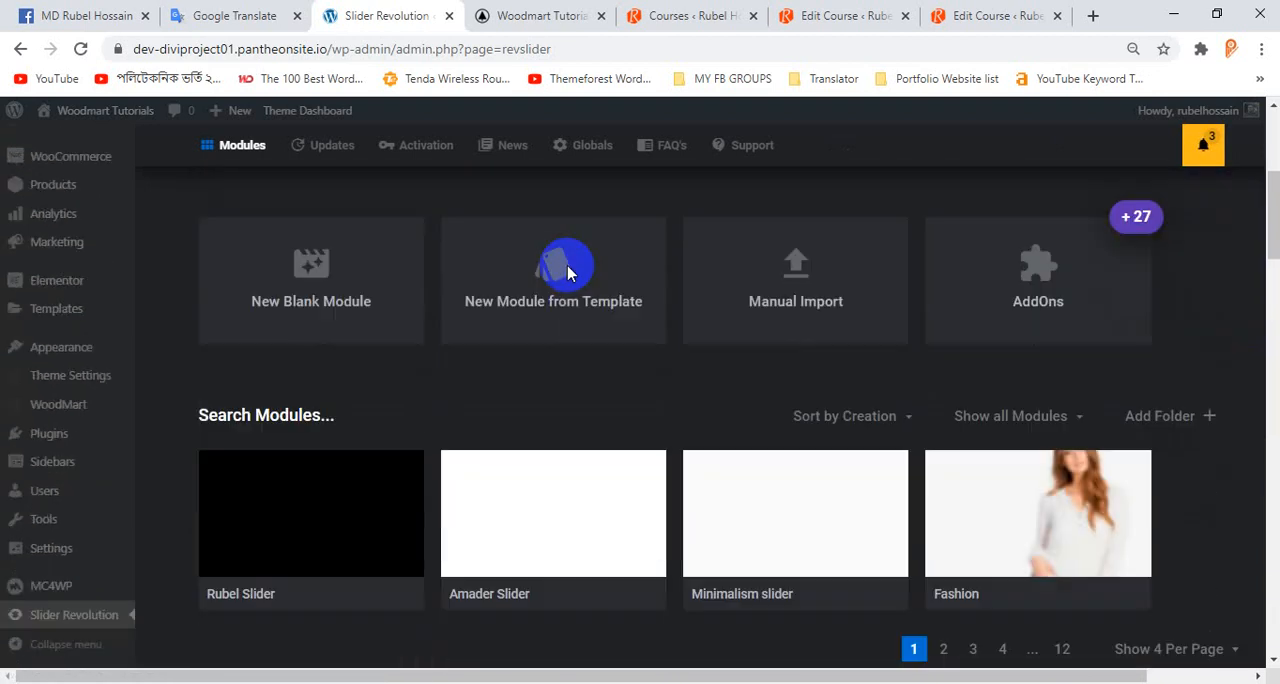
left_click(517, 8)
scroll(966, 380, "down", 3)
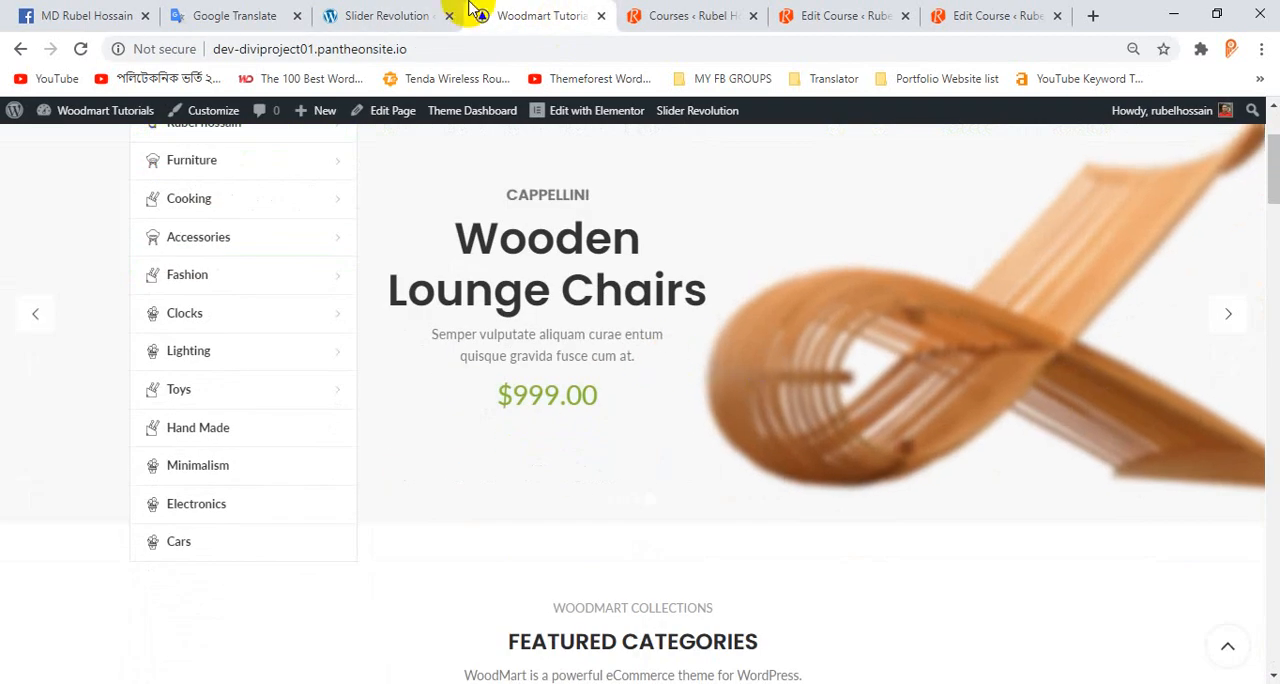
left_click(421, 18)
scroll(434, 266, "down", 2)
scroll(397, 323, "up", 3)
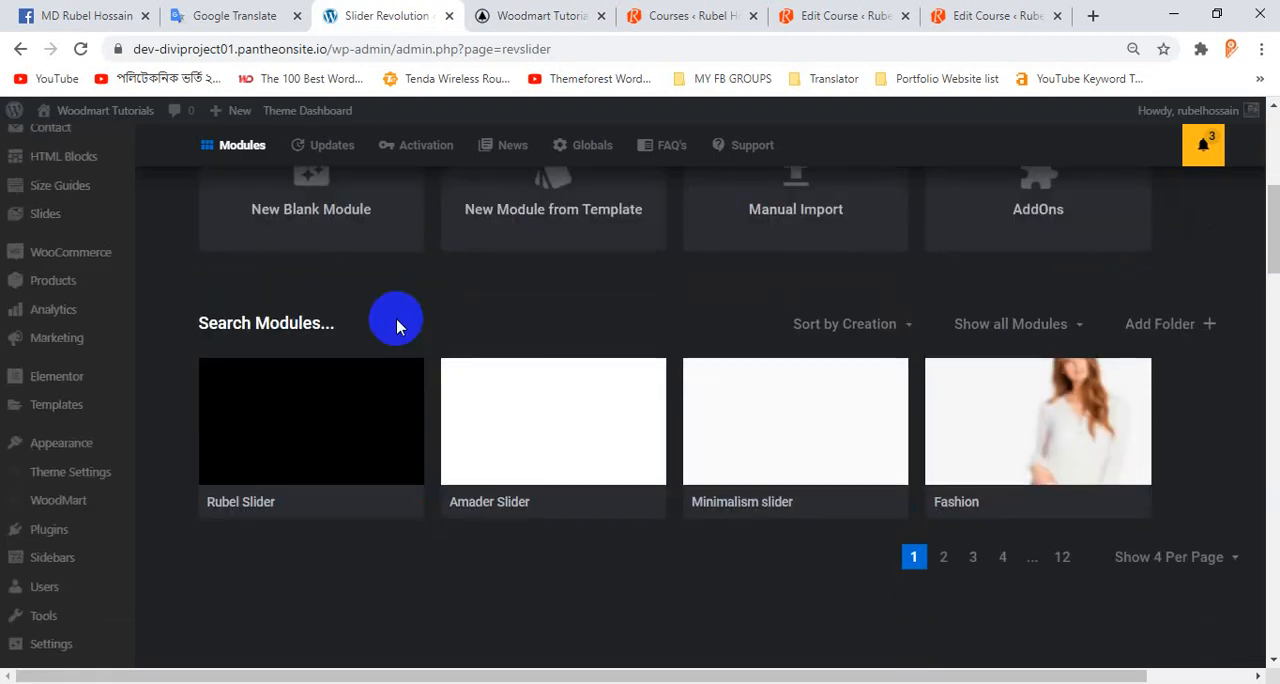
scroll(395, 325, "up", 3)
scroll(394, 328, "down", 2)
scroll(410, 333, "up", 2)
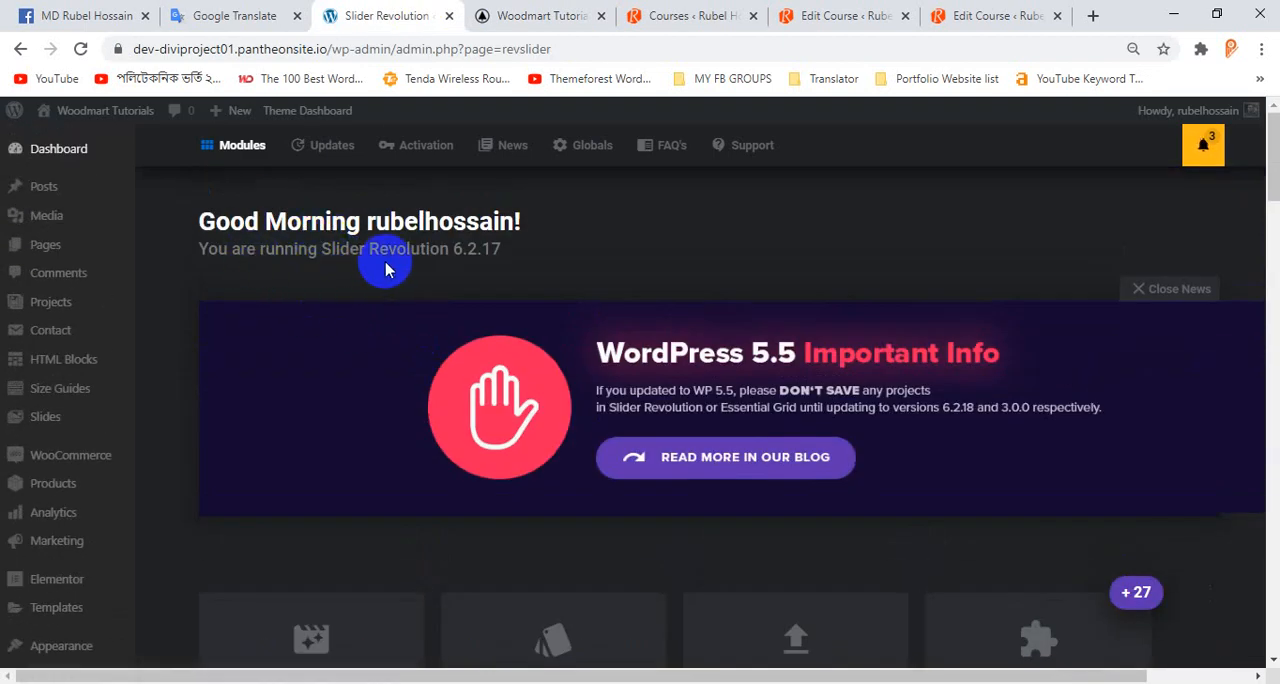
Create a blank module with the creation guide, using the Slider type, Full-Width size and Intelligent Inheriting resizing, and enter the editor.
scroll(518, 330, "down", 2)
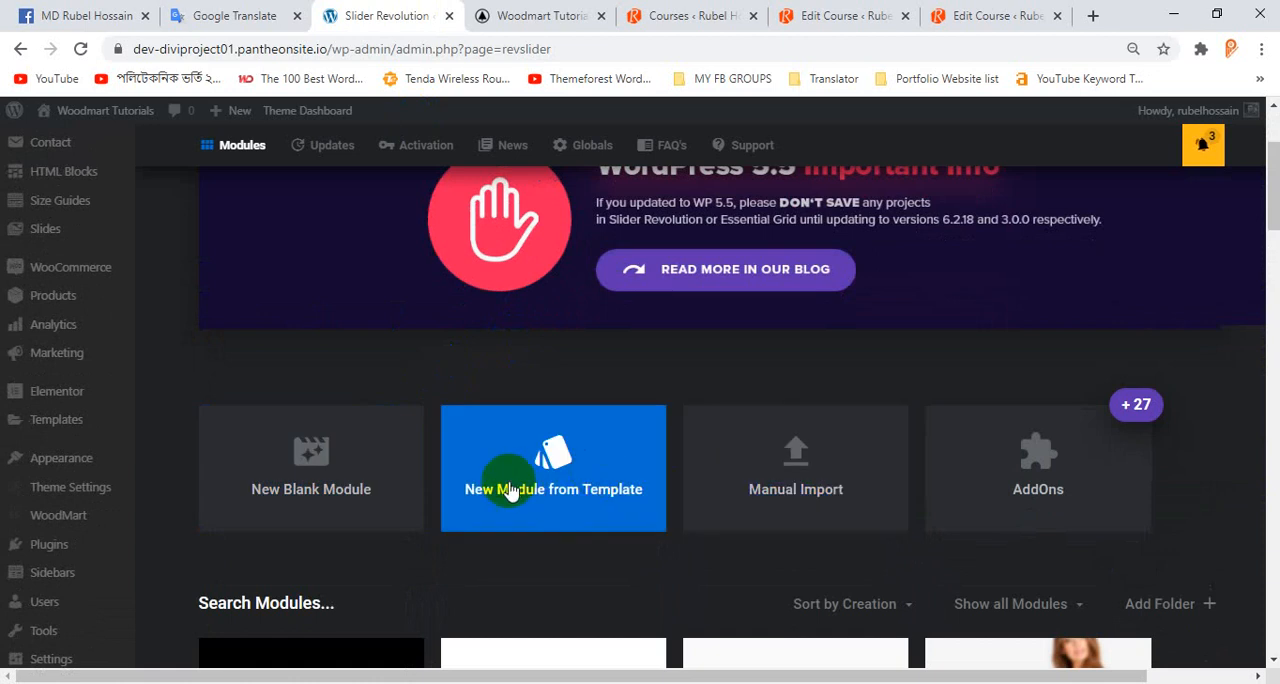
left_click(323, 452)
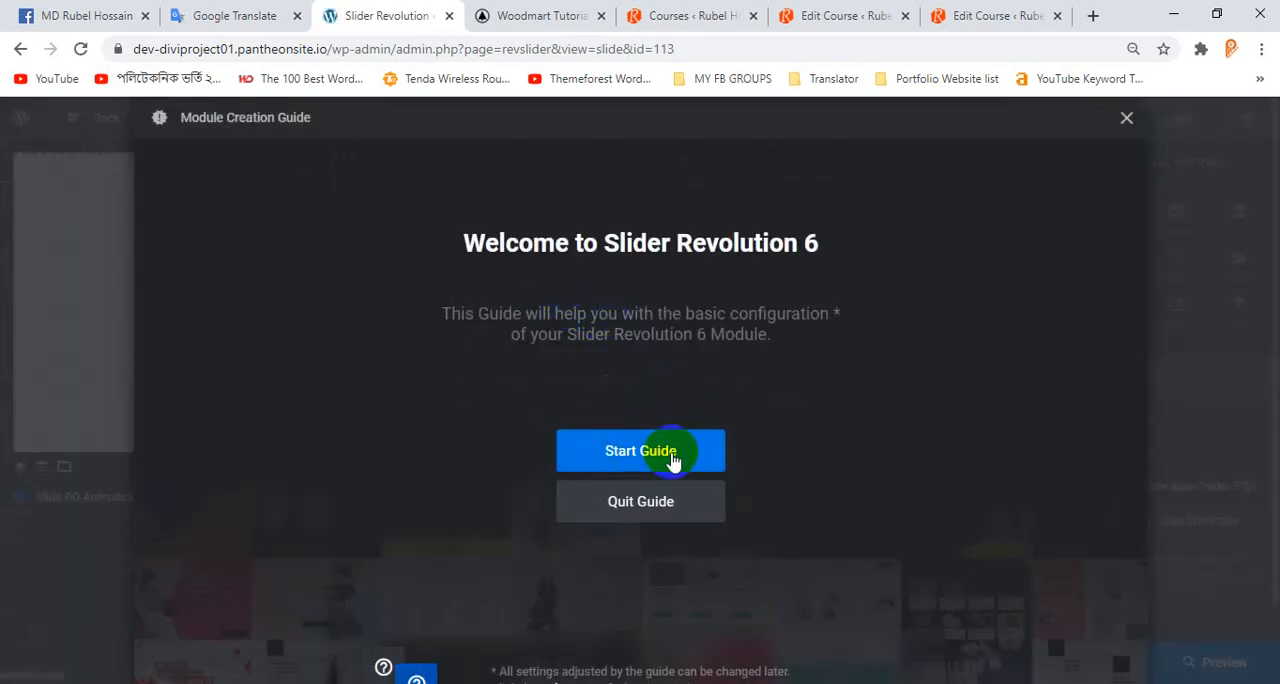
left_click(672, 458)
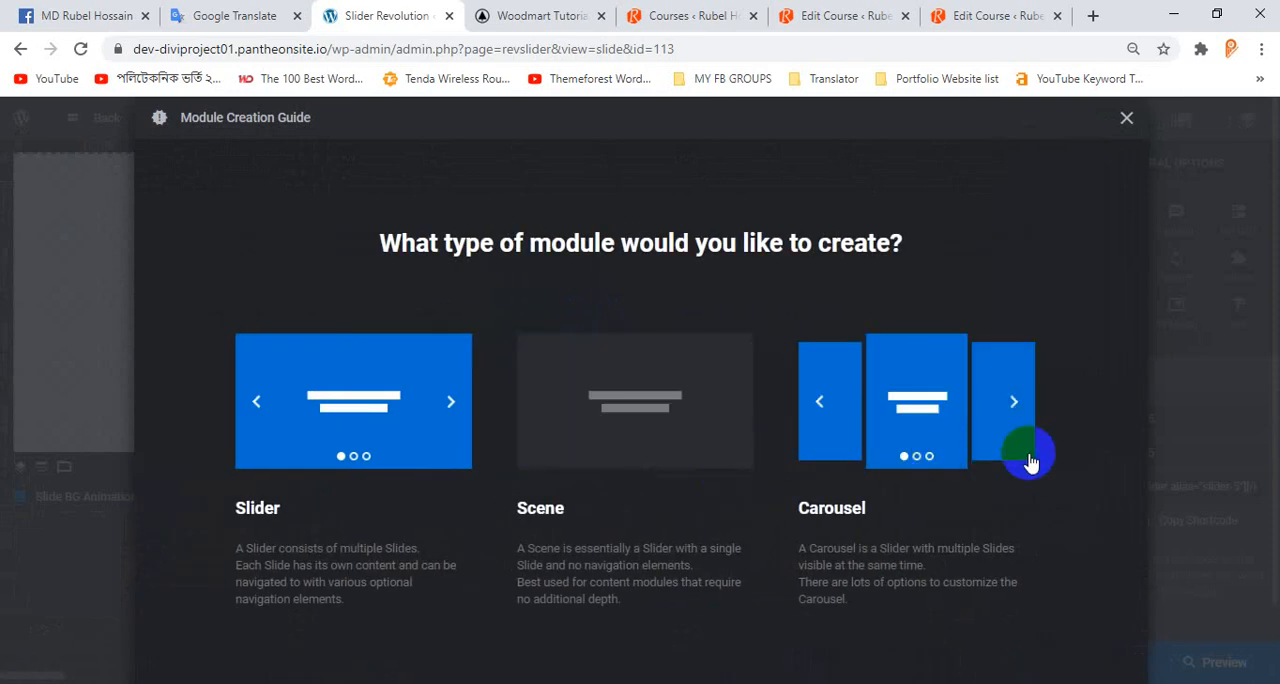
left_click(866, 455)
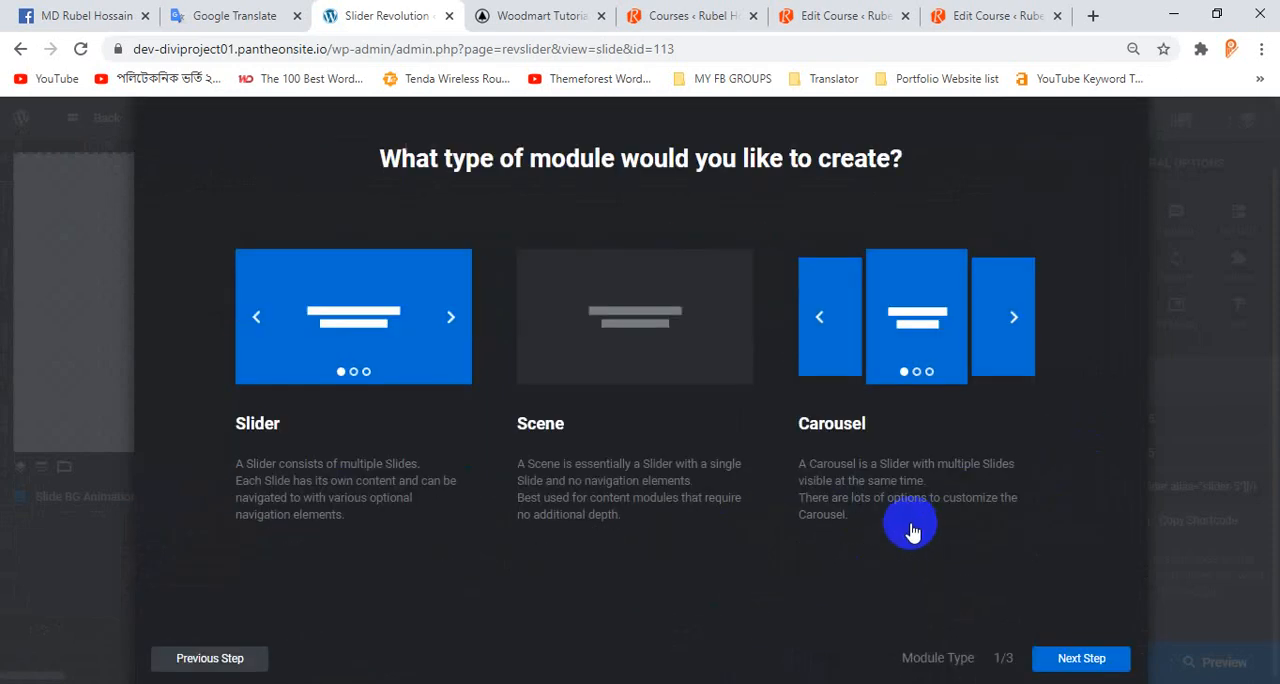
left_click(1080, 660)
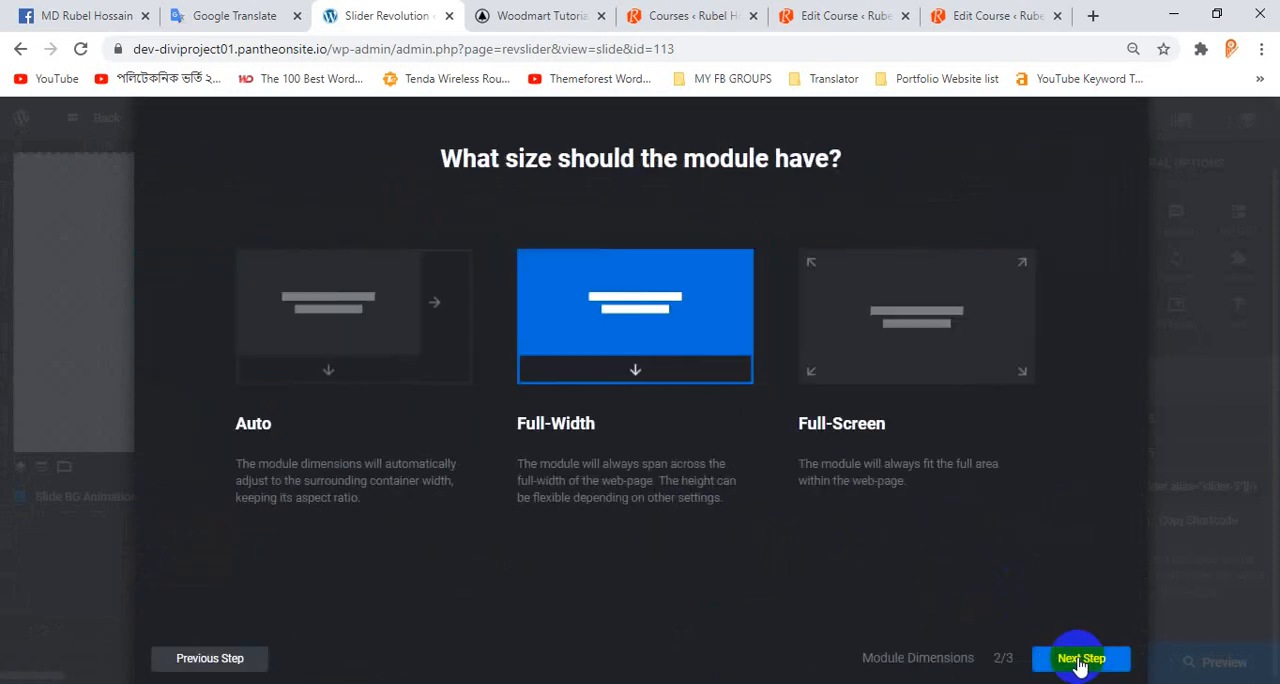
left_click(1080, 660)
left_click(657, 343)
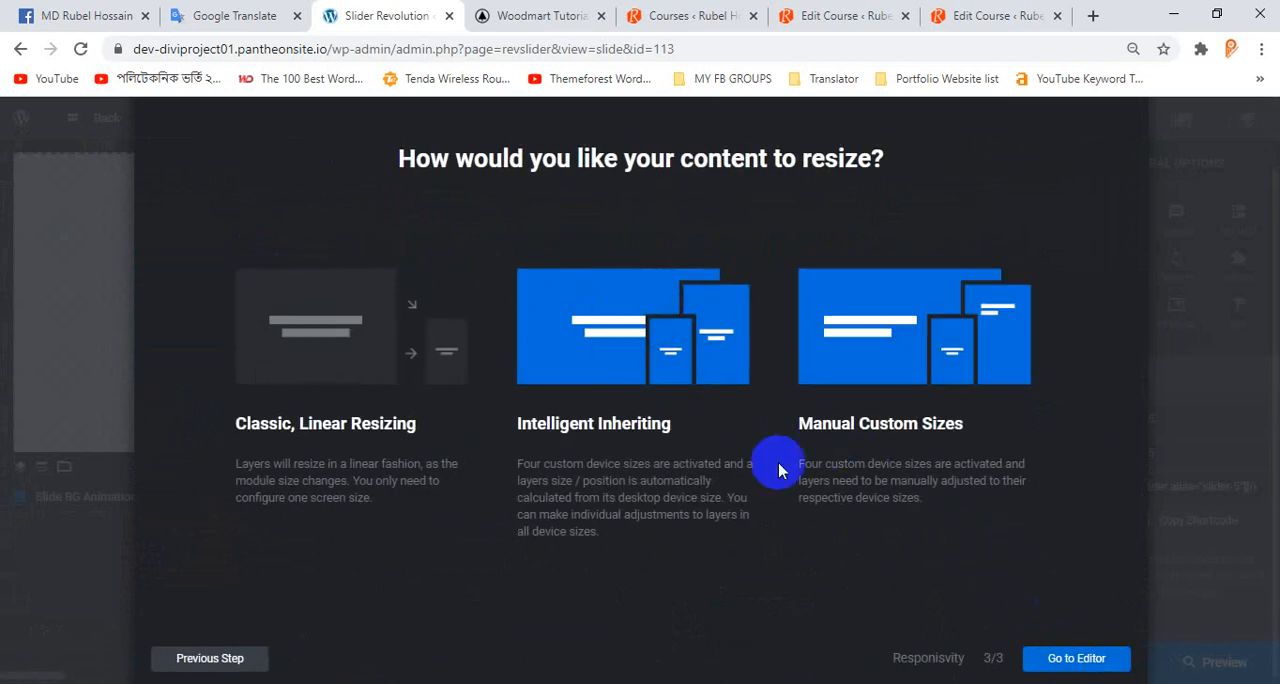
left_click(1070, 662)
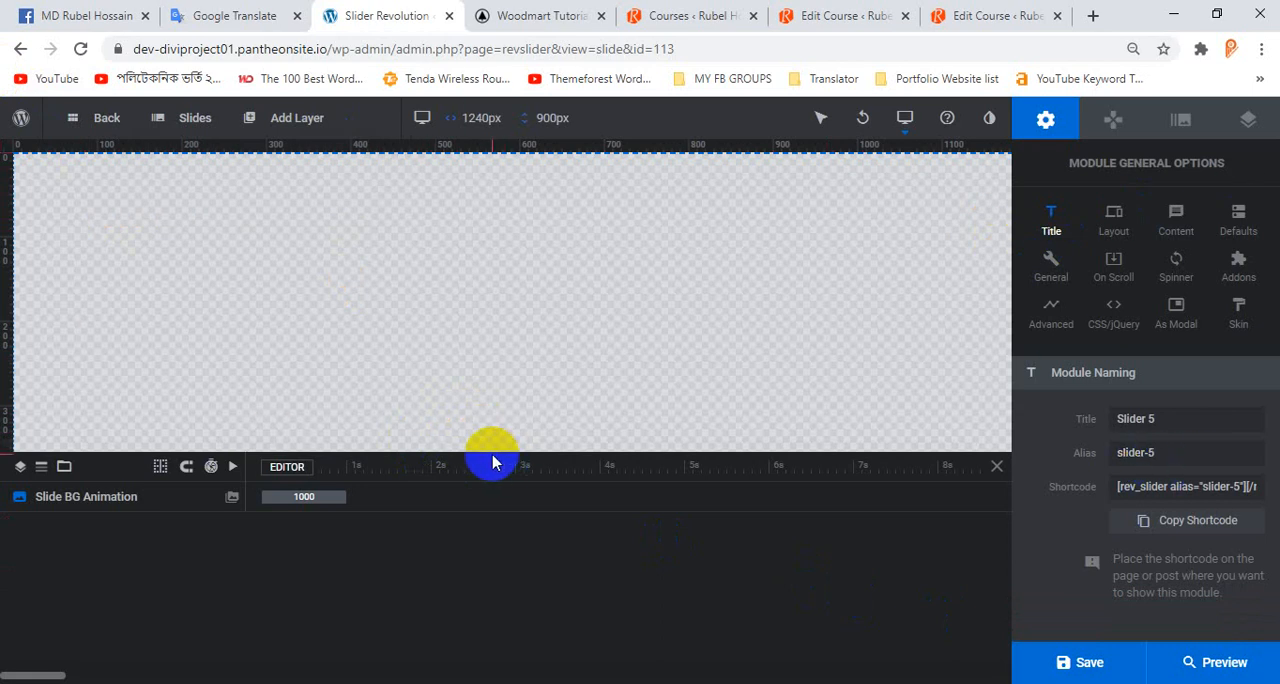
Enlarge the slide canvas by shrinking the timeline area and set the module title to Amader Slider.
left_click_drag(471, 452, 474, 543)
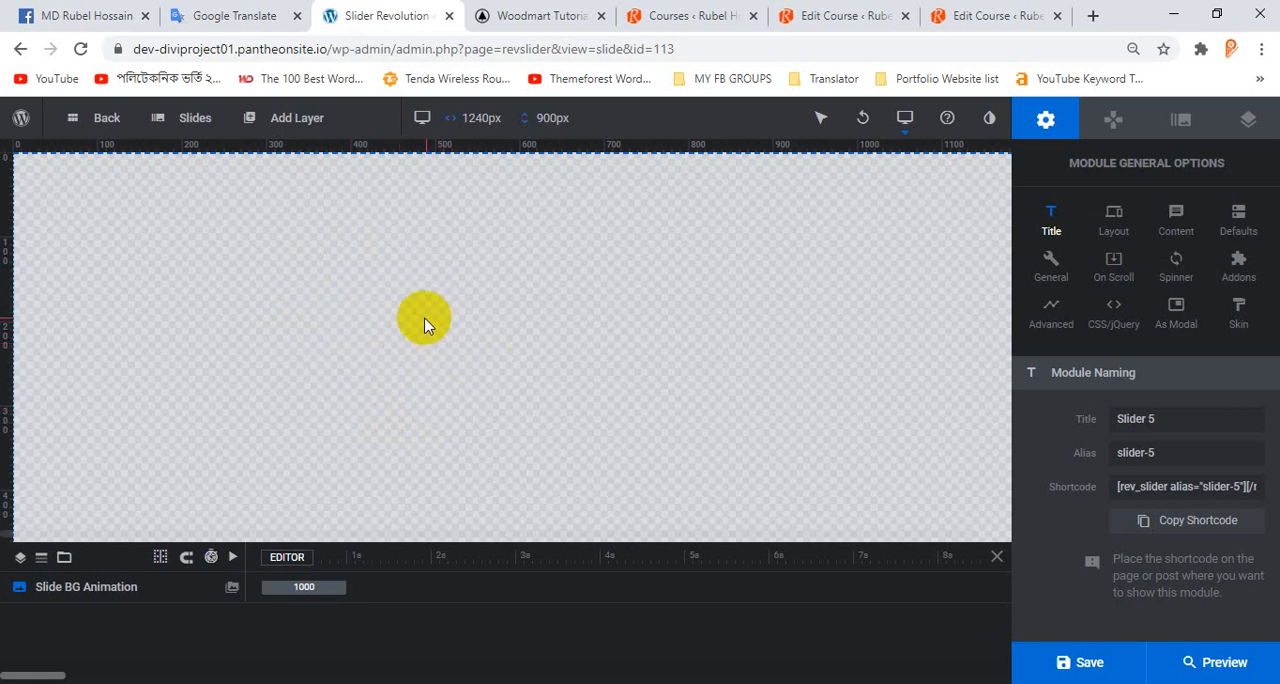
left_click(491, 117)
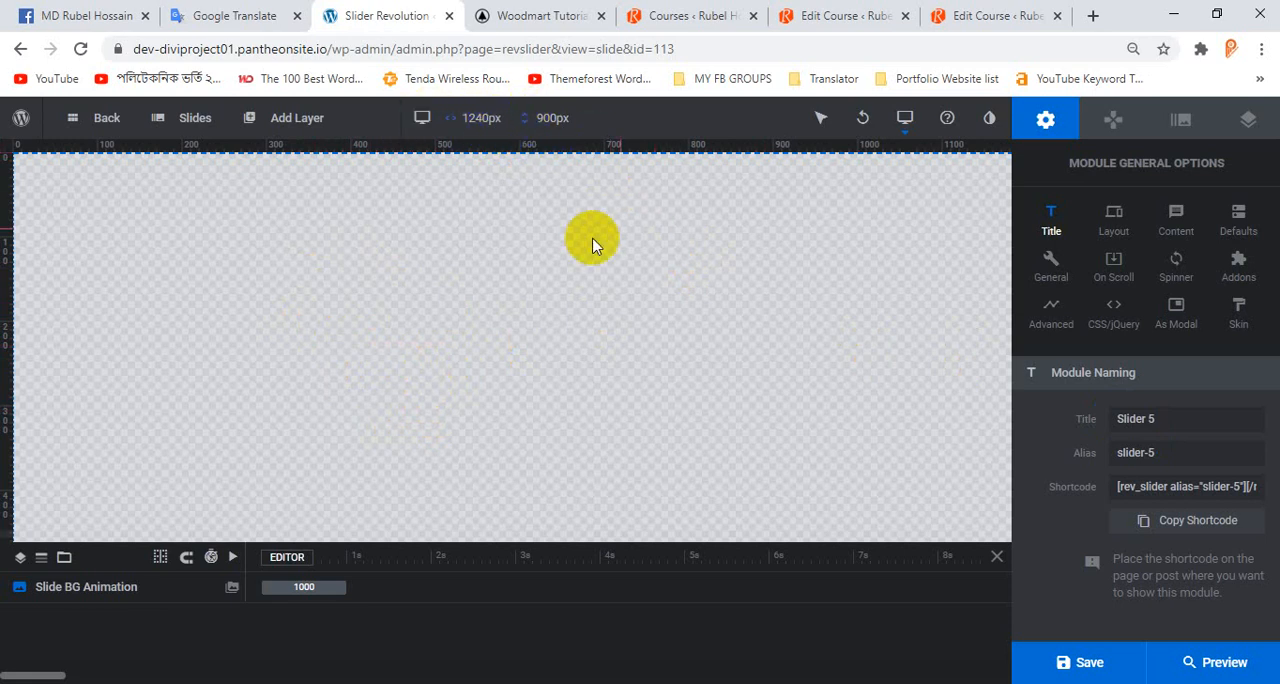
left_click(1182, 428)
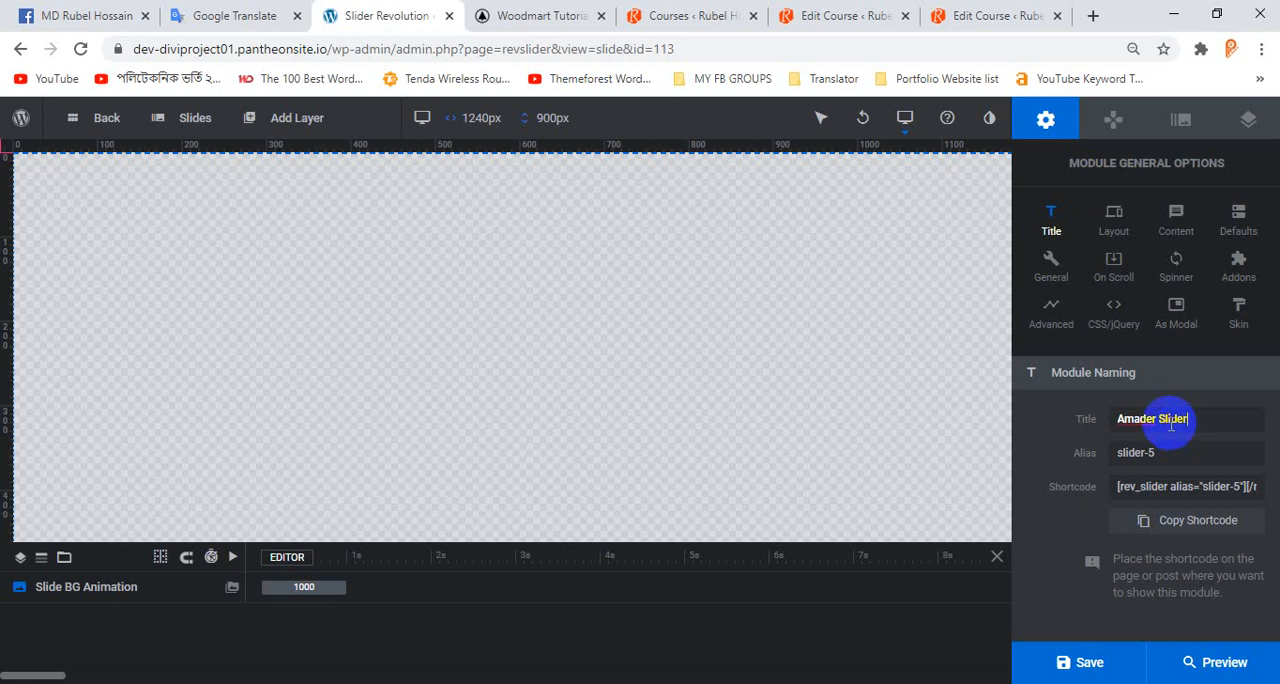
Select the module's shortcode text and check the existing hero slider on the homepage.
left_click(1199, 487)
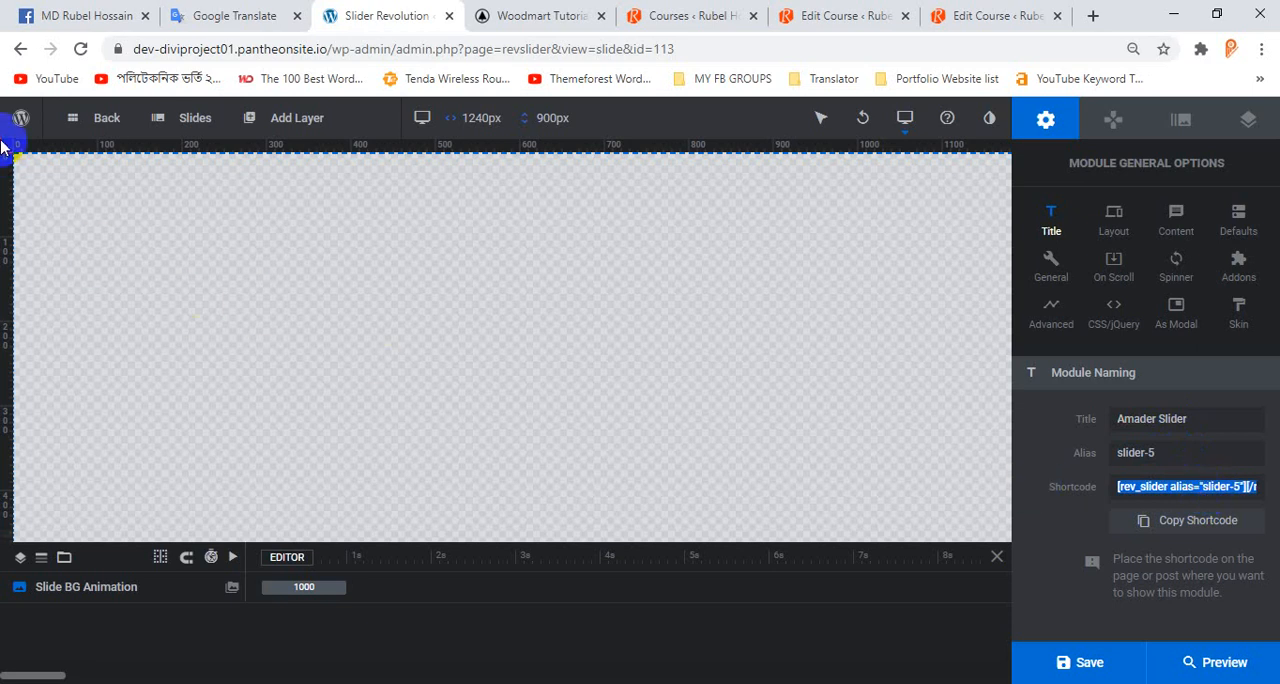
left_click(350, 118)
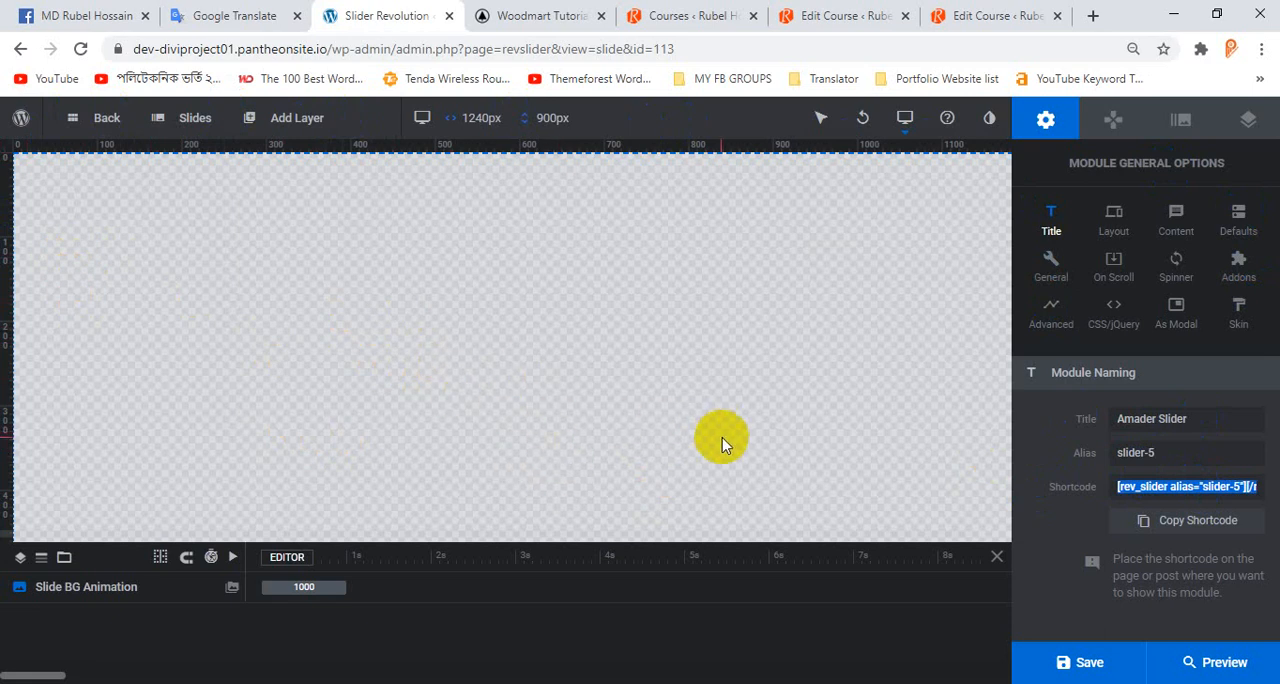
right_click(1135, 487)
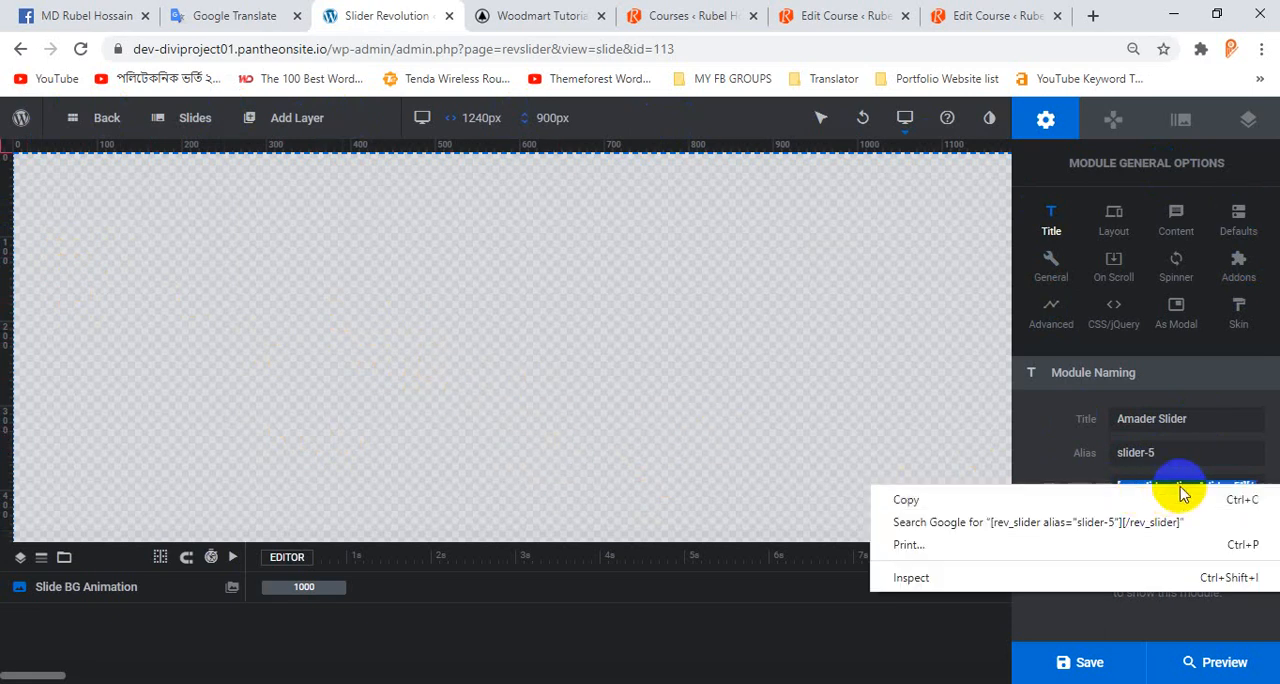
left_click(585, 15)
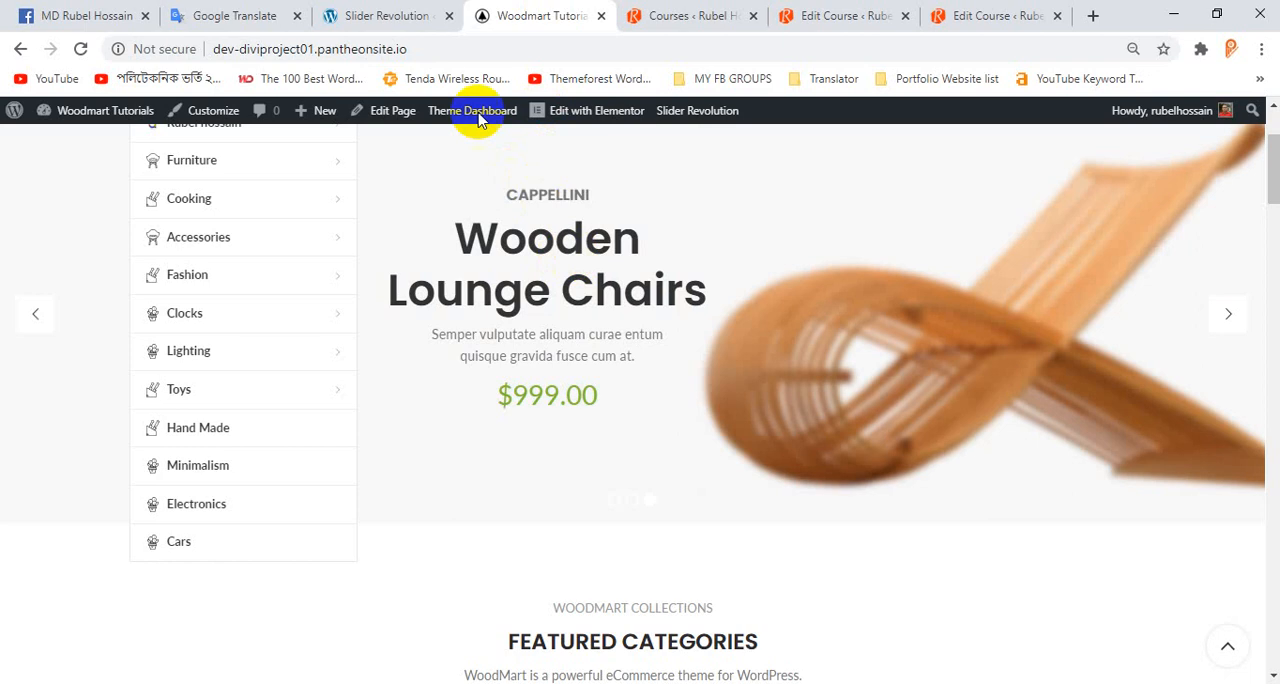
left_click(388, 16)
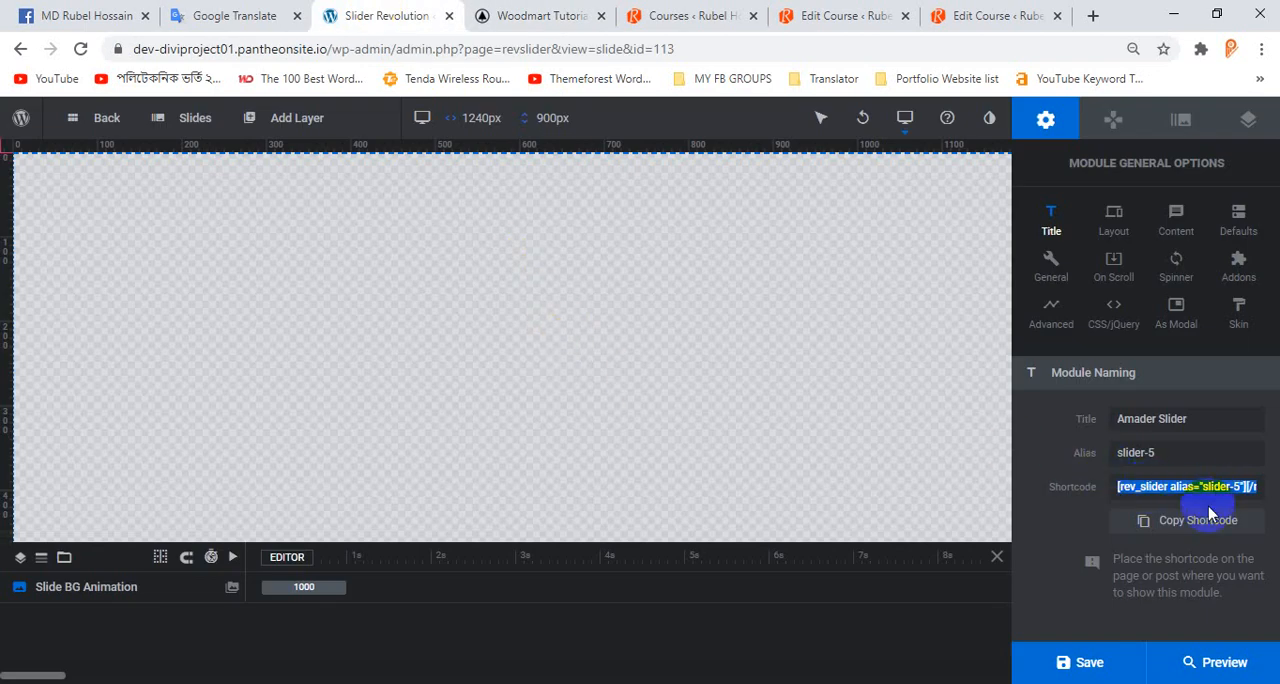
Copy the module's shortcode and review the module general, navigation, slide and layer options.
left_click(1182, 520)
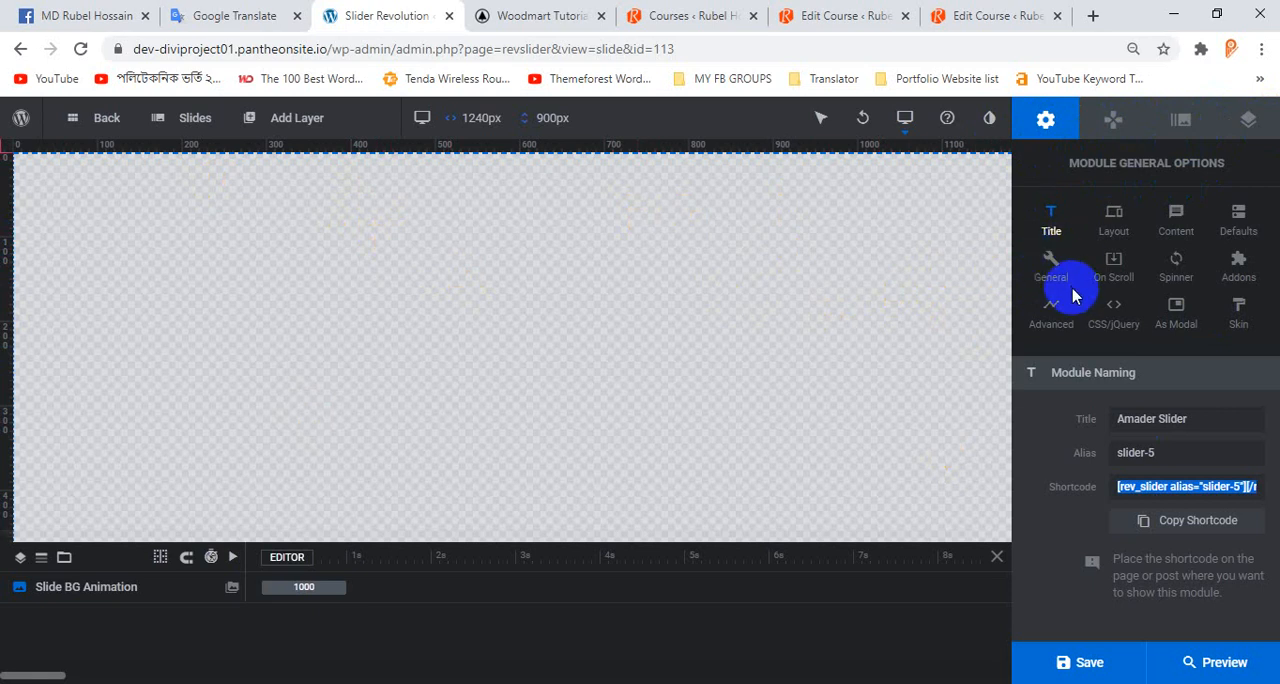
left_click(1045, 123)
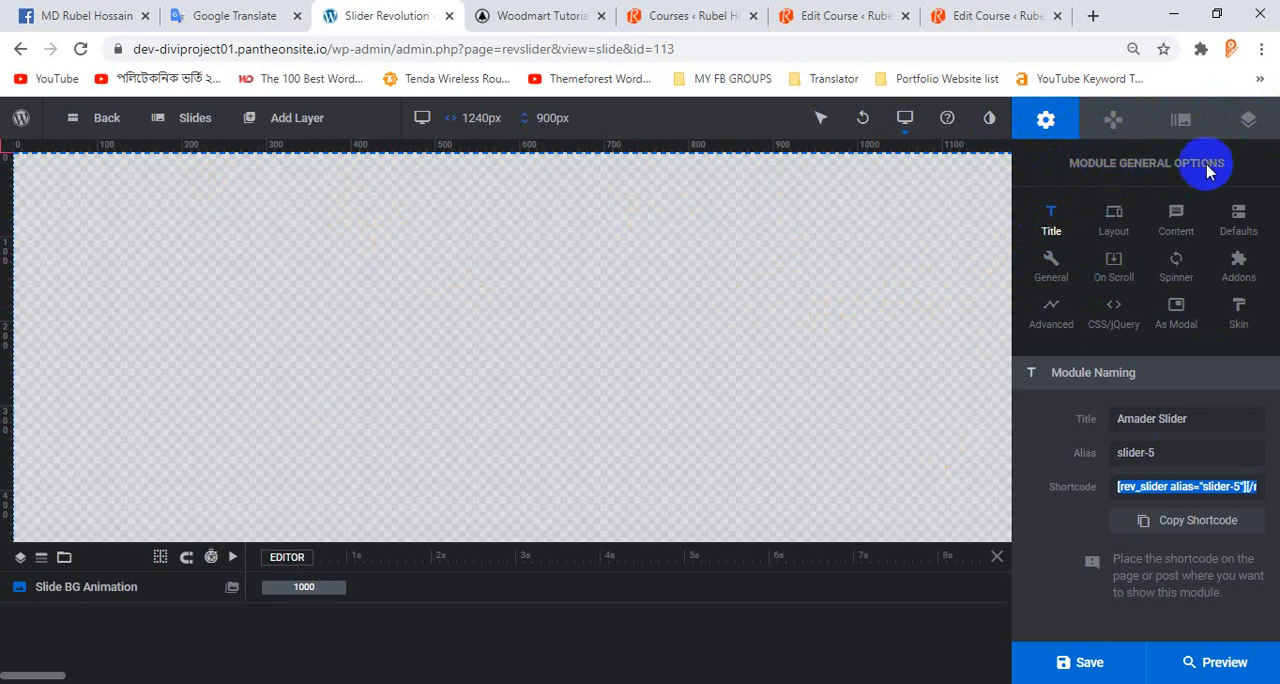
left_click(1111, 122)
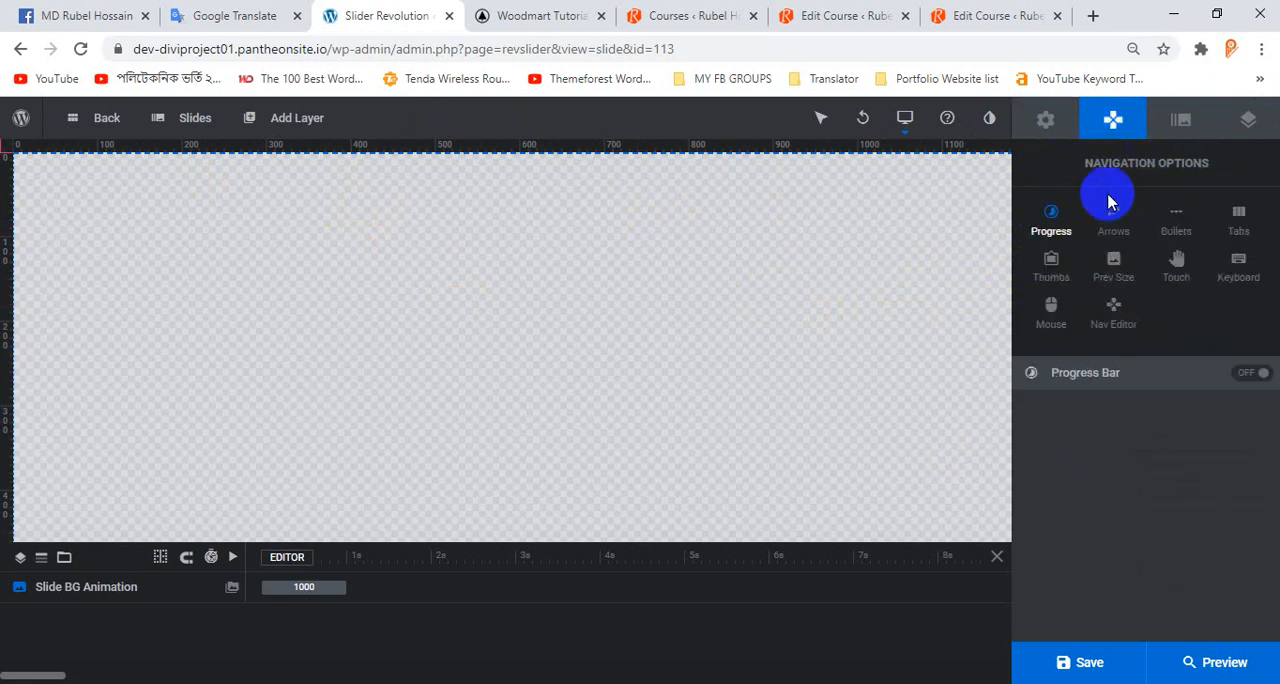
left_click(1180, 121)
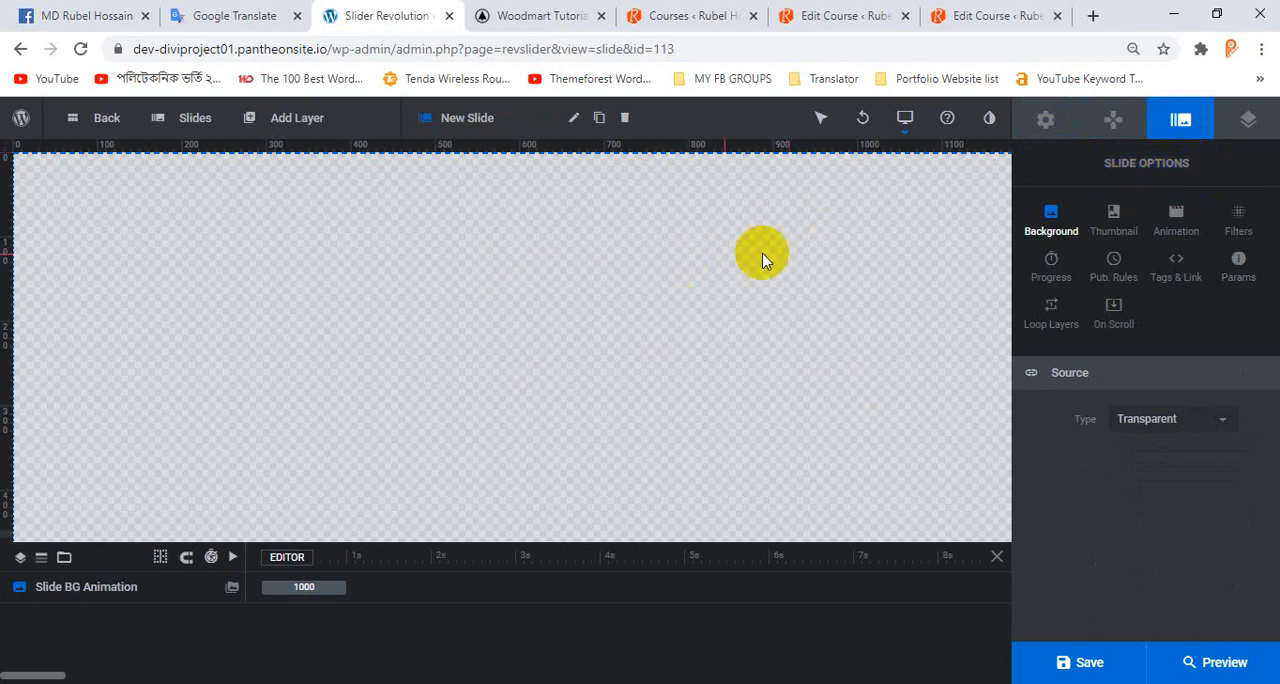
left_click(1251, 122)
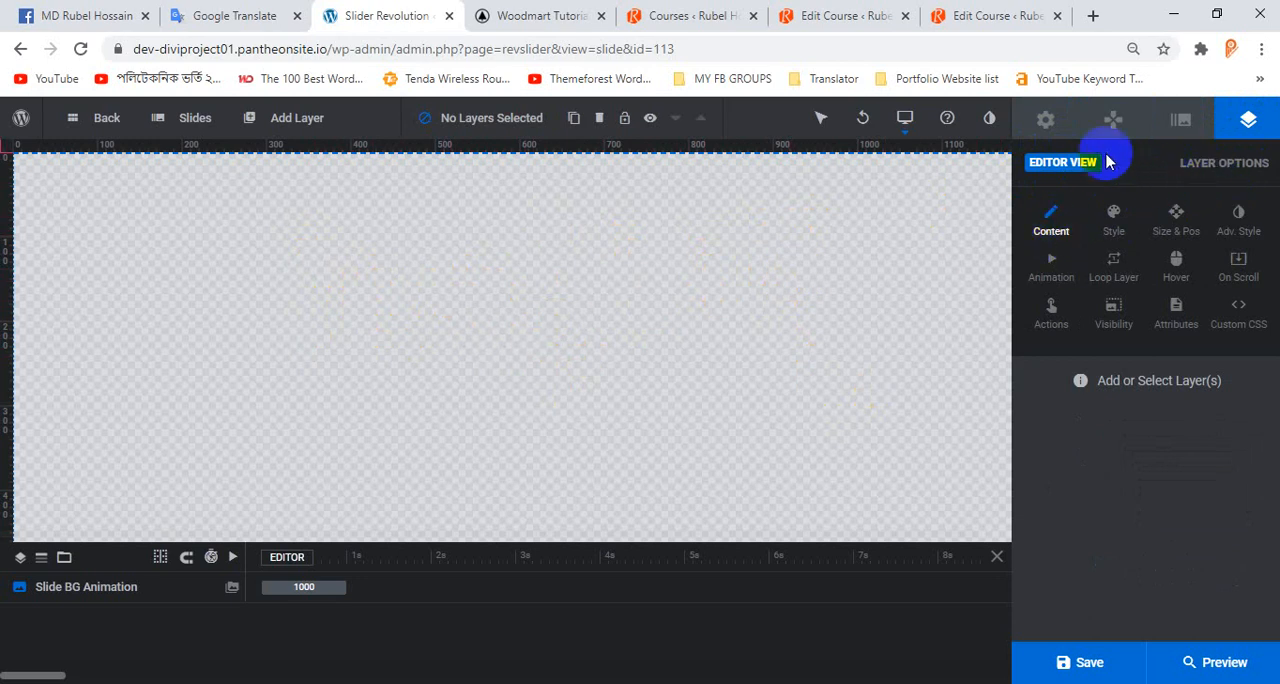
left_click(1046, 118)
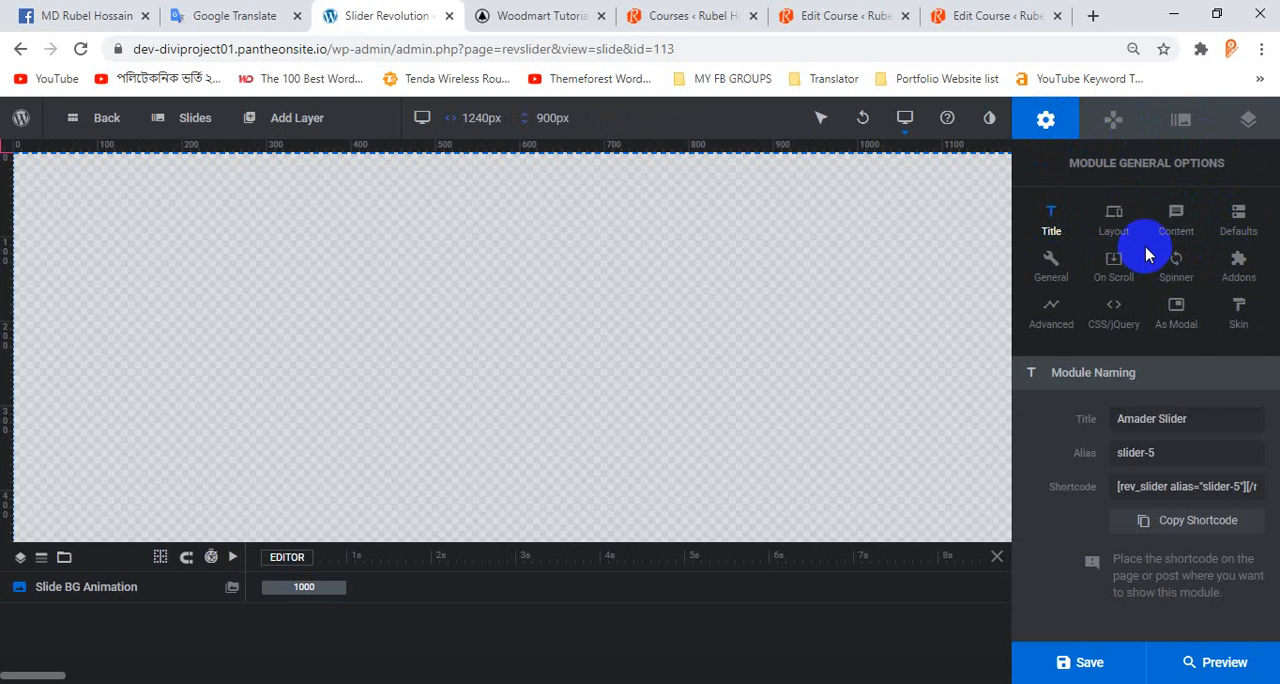
left_click(1115, 122)
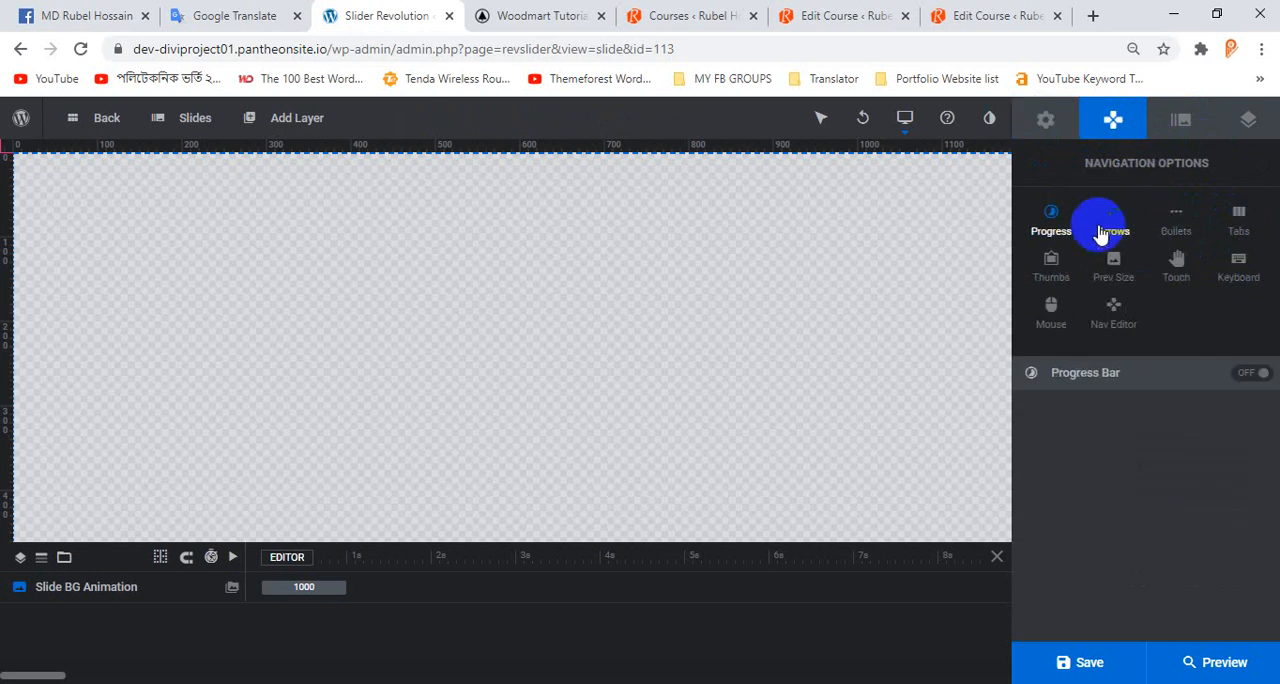
left_click(1207, 140)
left_click(1246, 135)
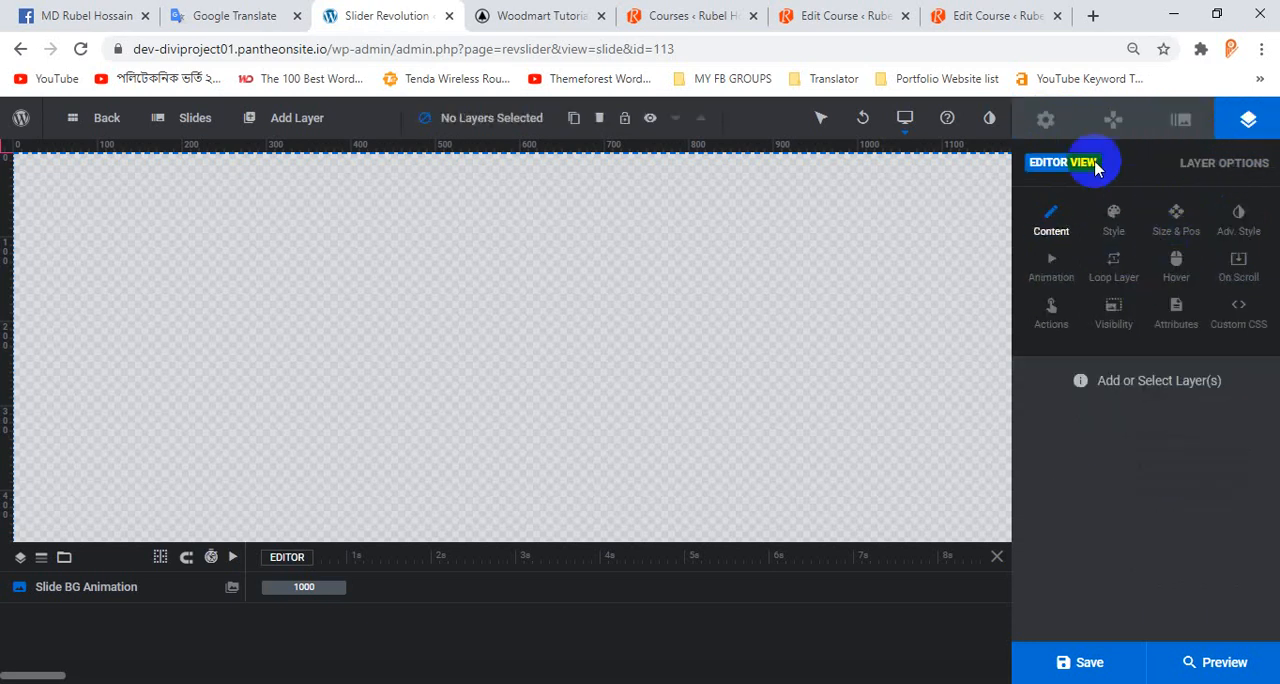
left_click(1046, 119)
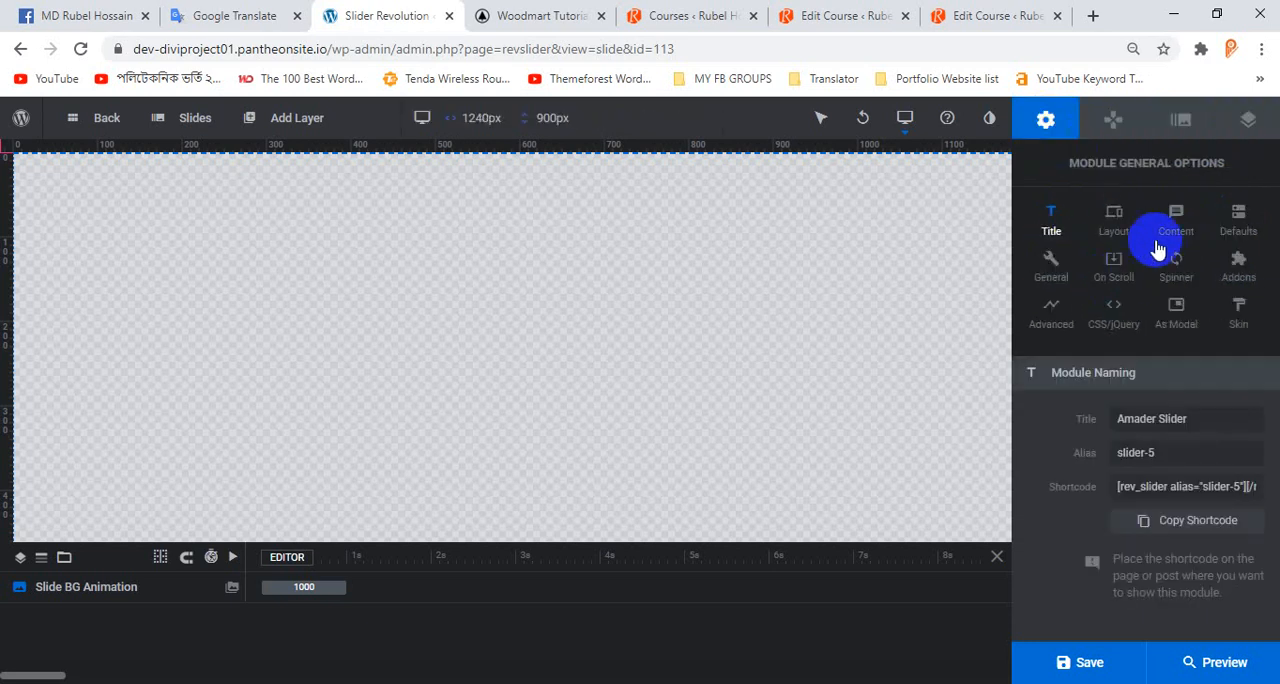
Try Image as the slide's background source type and settle on Colored.
left_click(1178, 125)
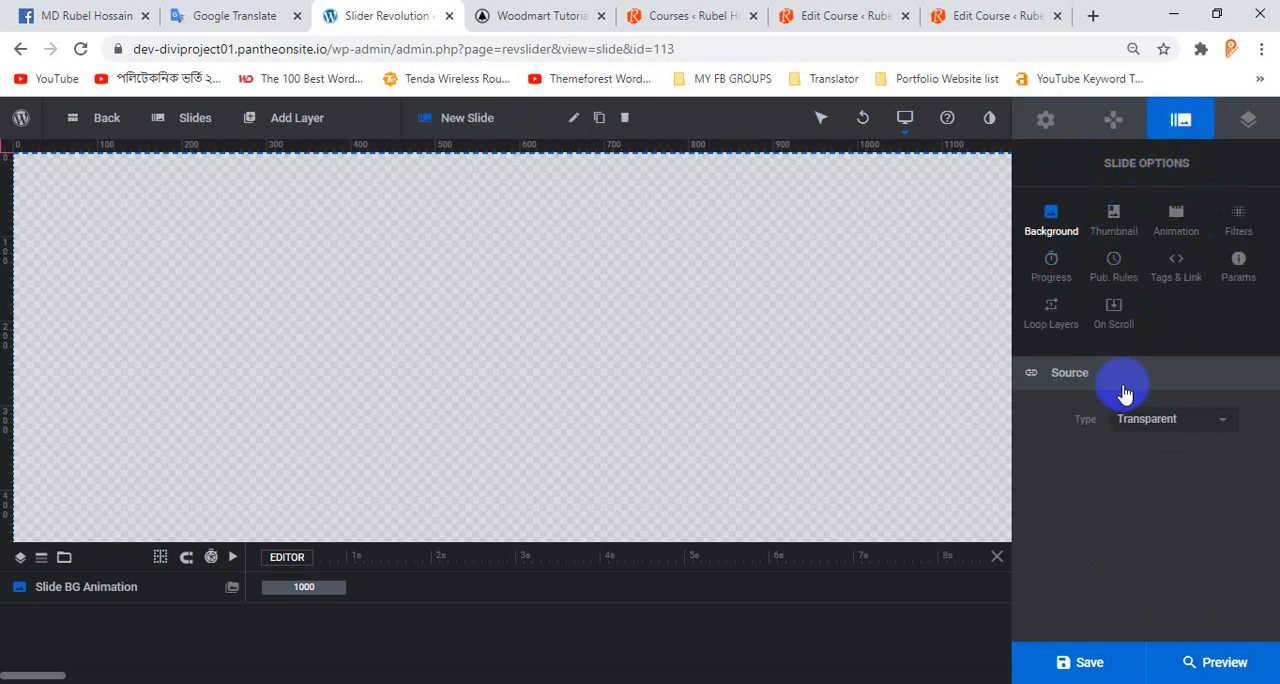
left_click(1140, 420)
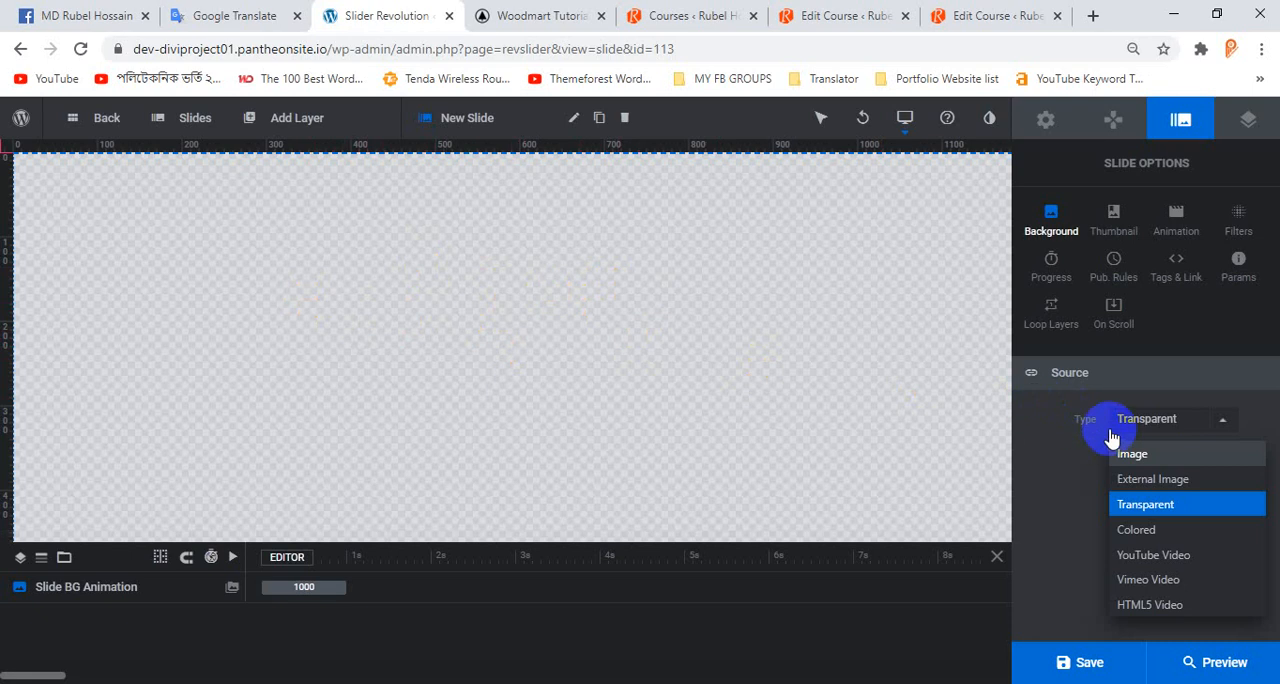
left_click(1133, 455)
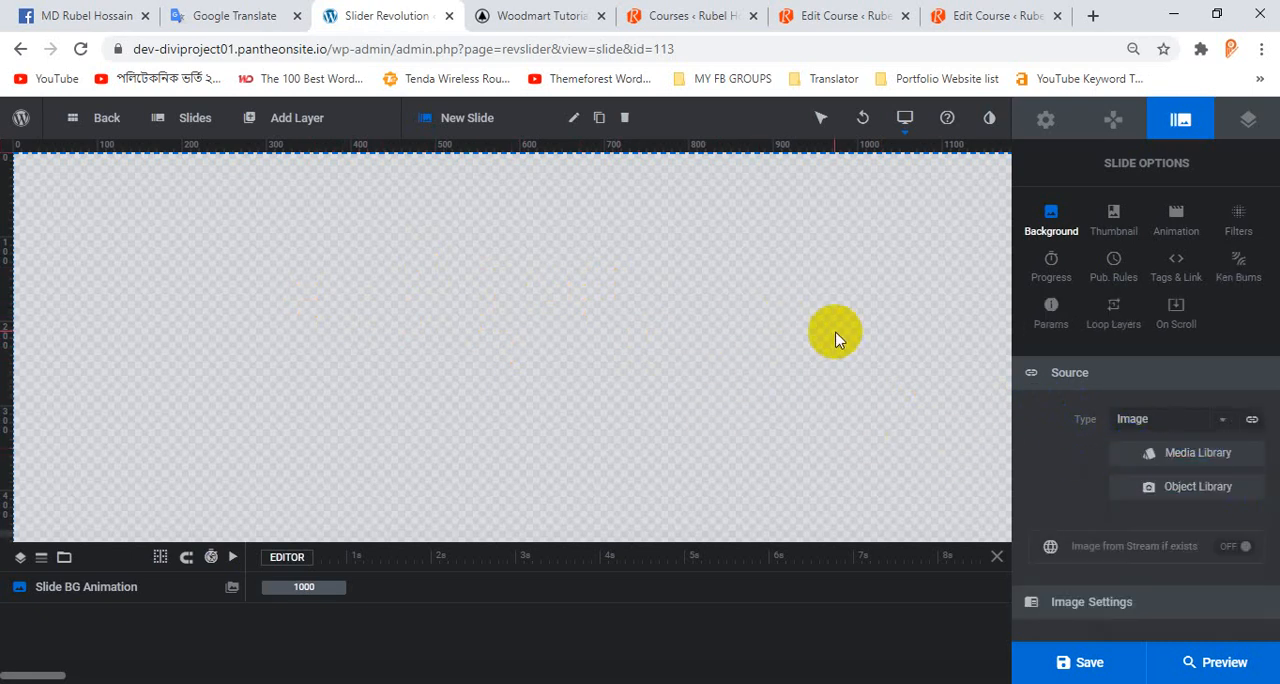
left_click(1130, 419)
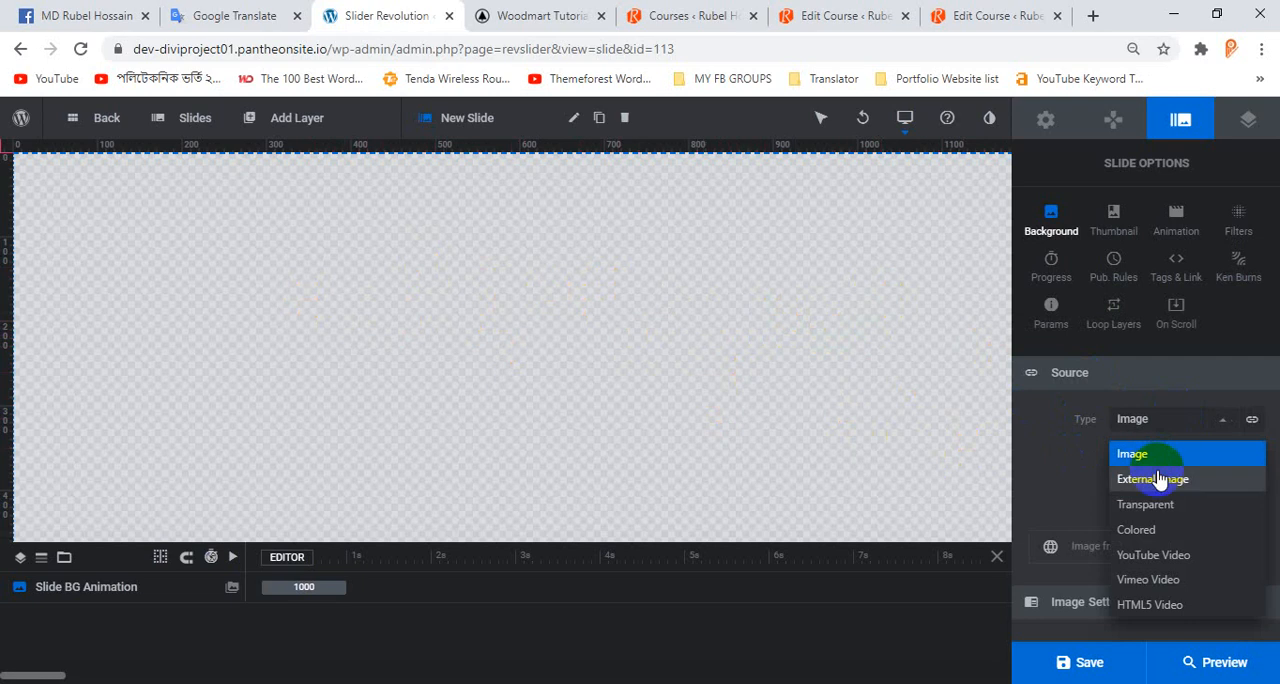
left_click(1157, 535)
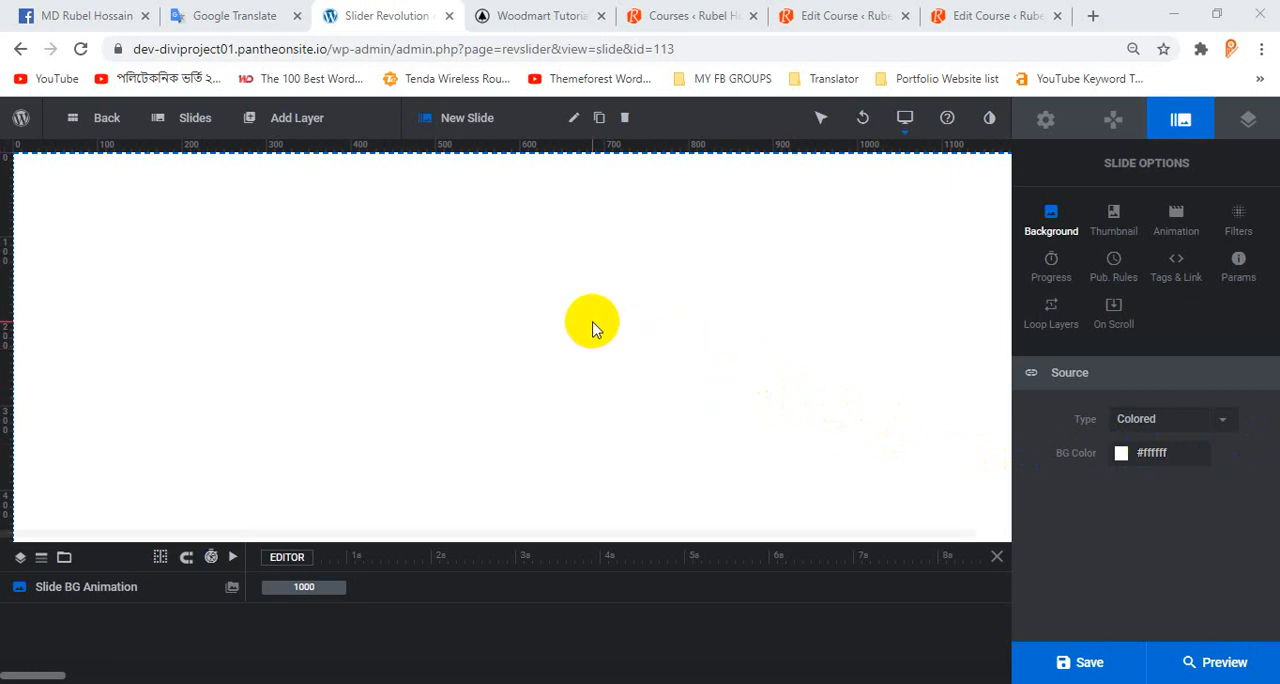
Try the preset background colours for the slide and apply the grey #8e8e93.
left_click(1121, 455)
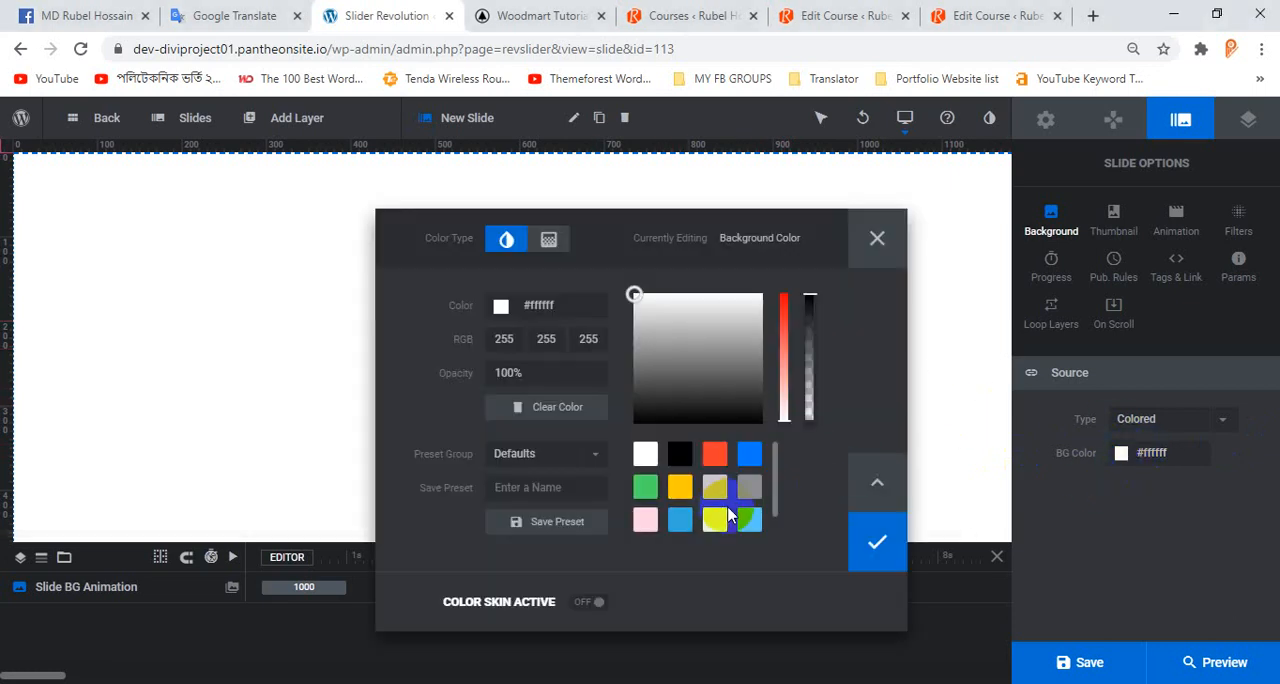
left_click(751, 468)
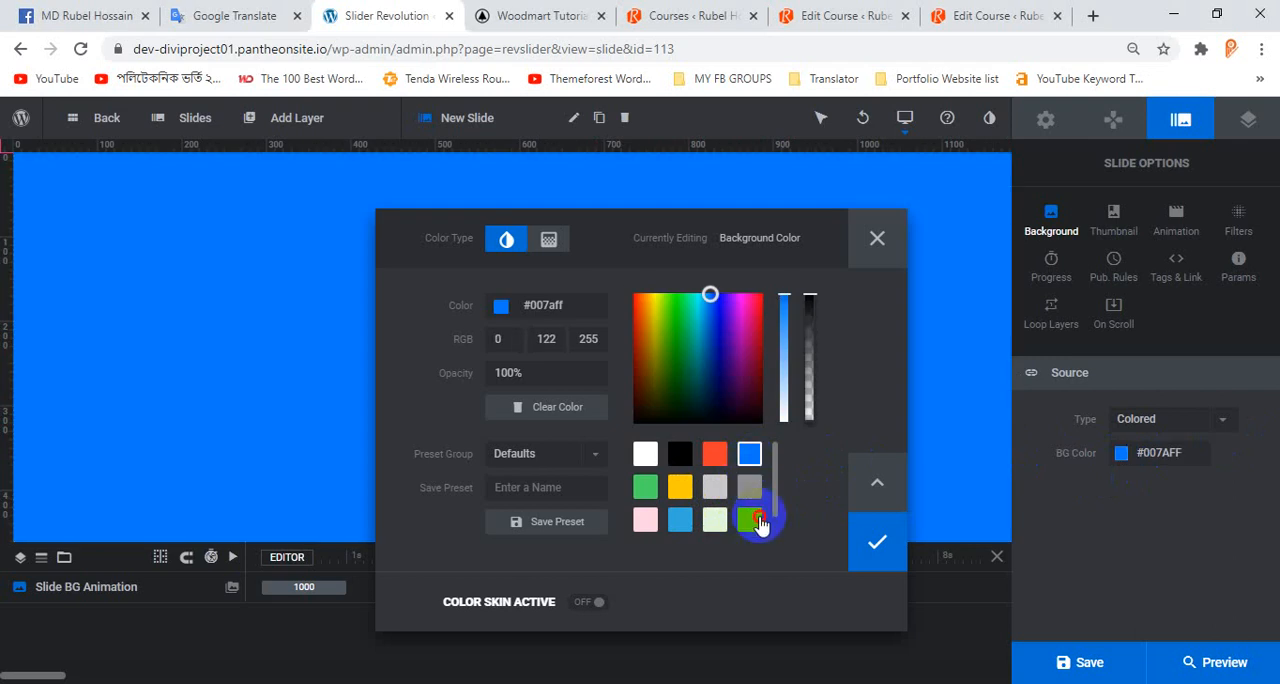
left_click(755, 519)
left_click(752, 488)
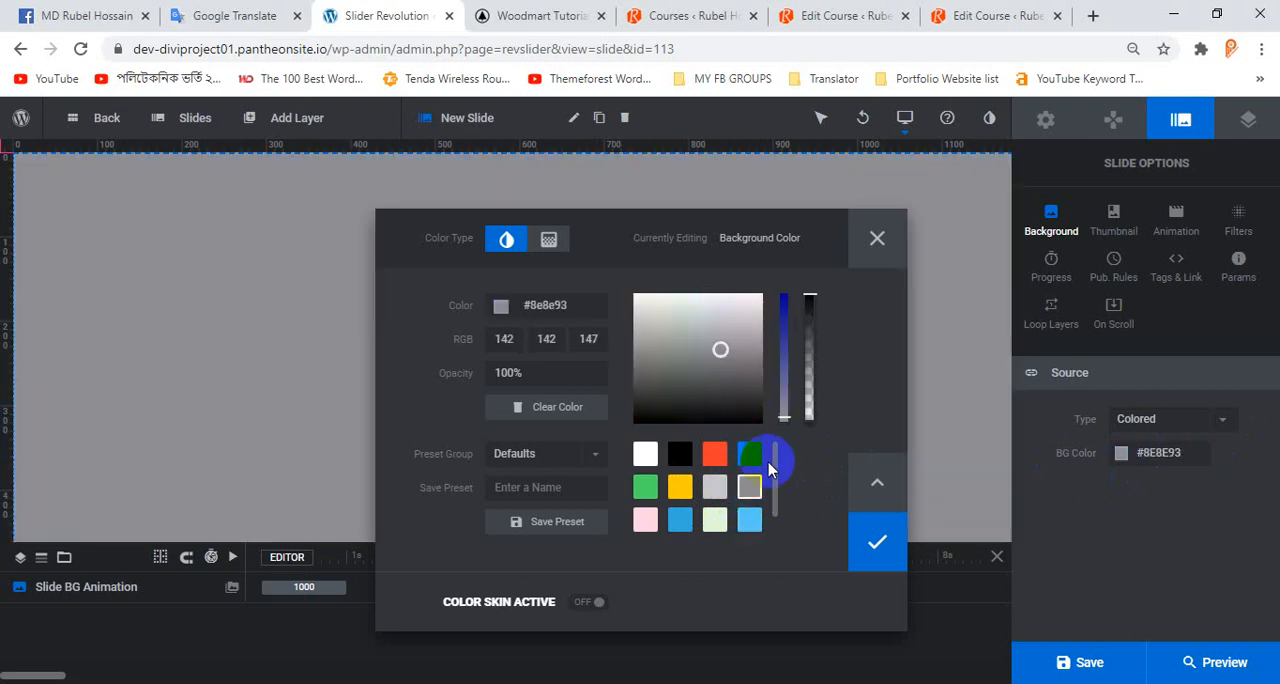
left_click(880, 548)
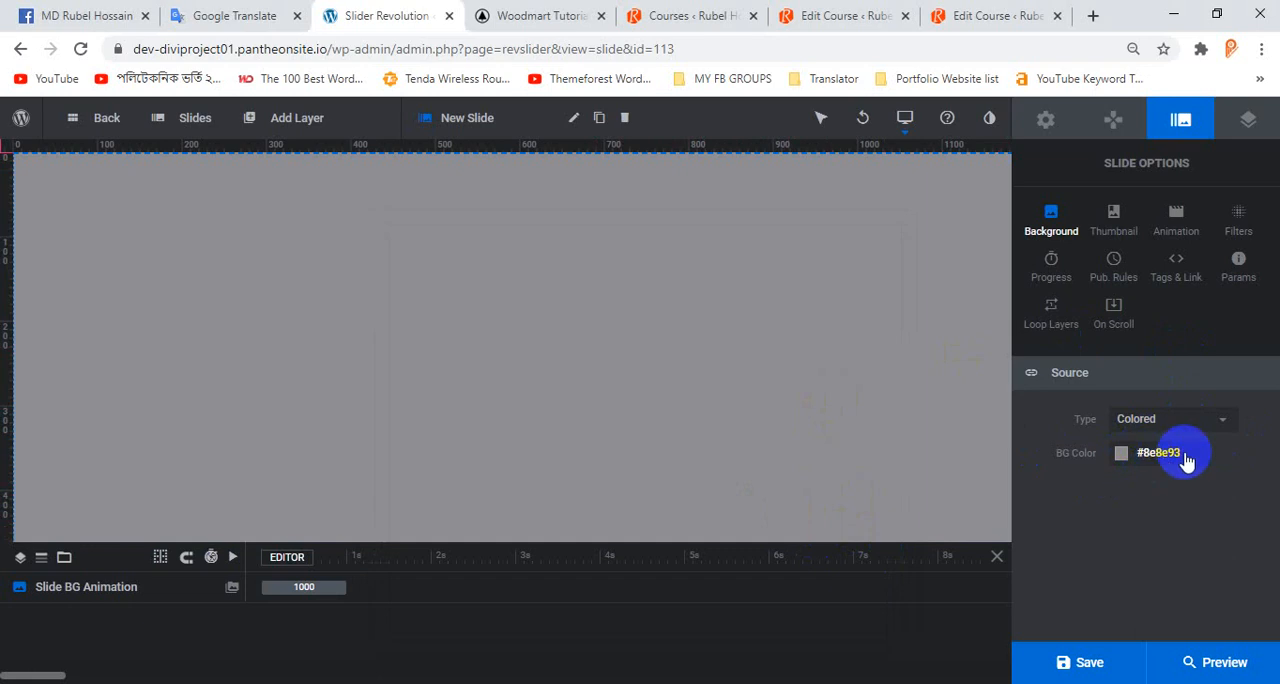
Open the background colour's hex value for editing and launch the pixie.exe colour picker.
left_click(1122, 455)
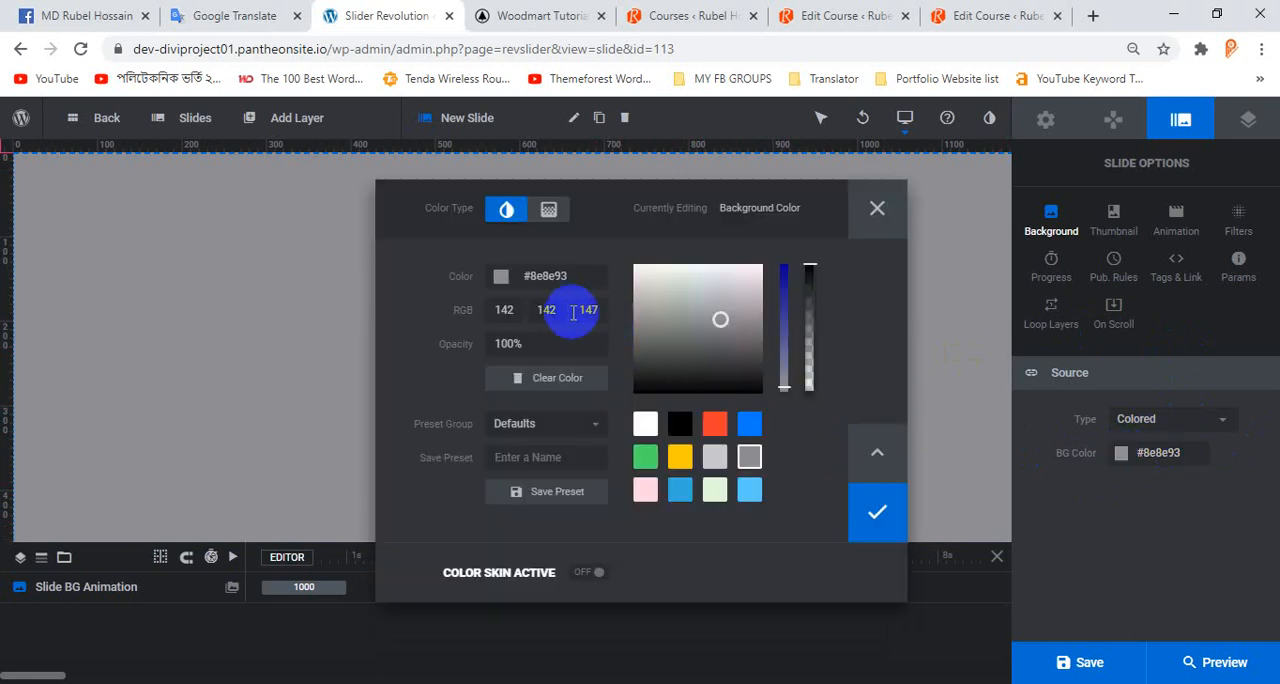
left_click(545, 279)
double_click(545, 279)
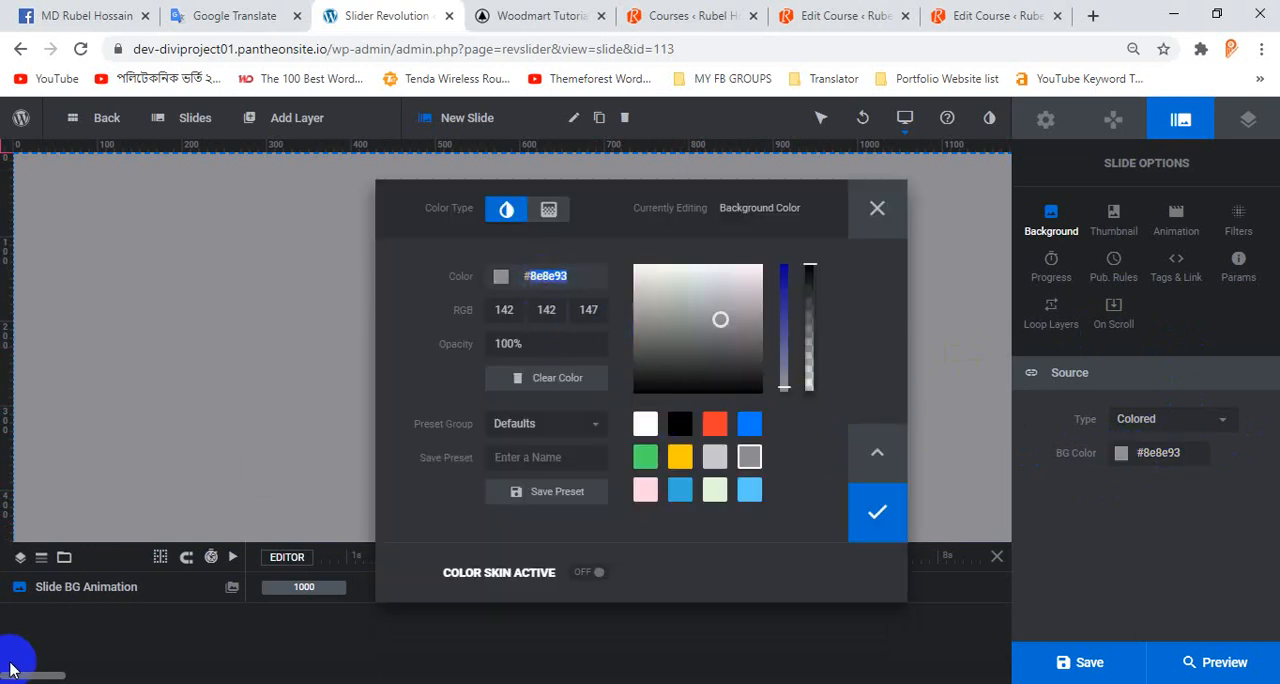
left_click(67, 683)
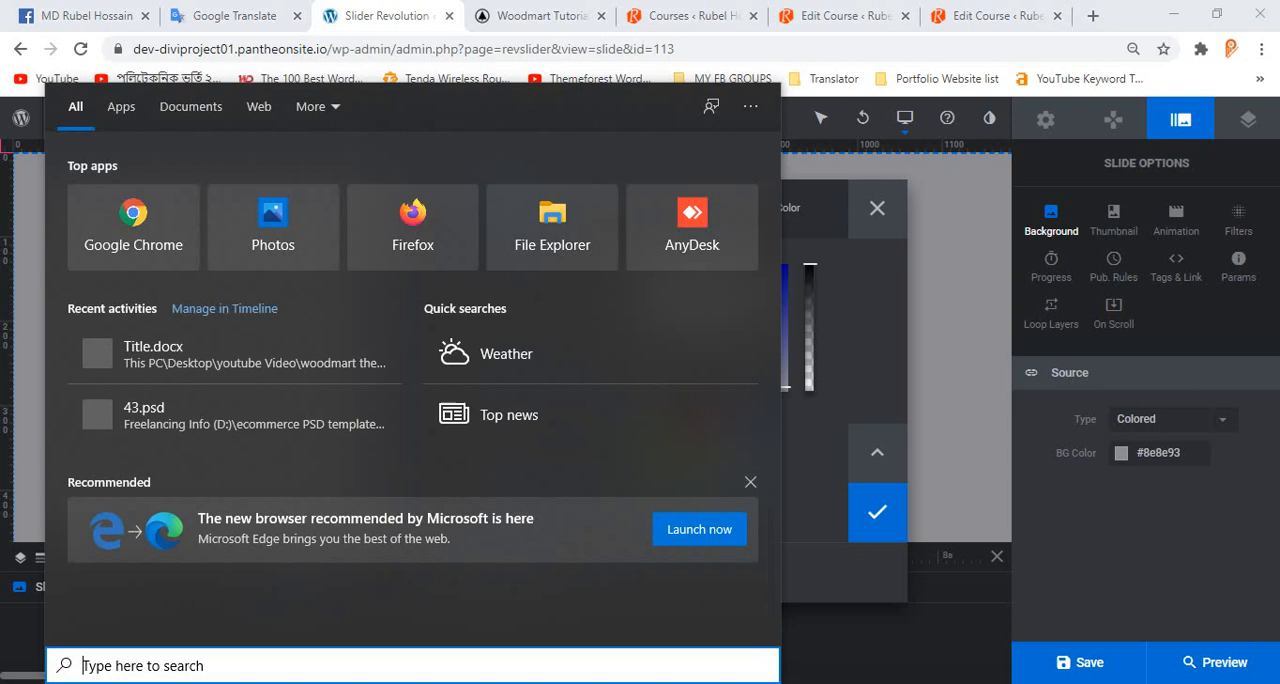
type("pix")
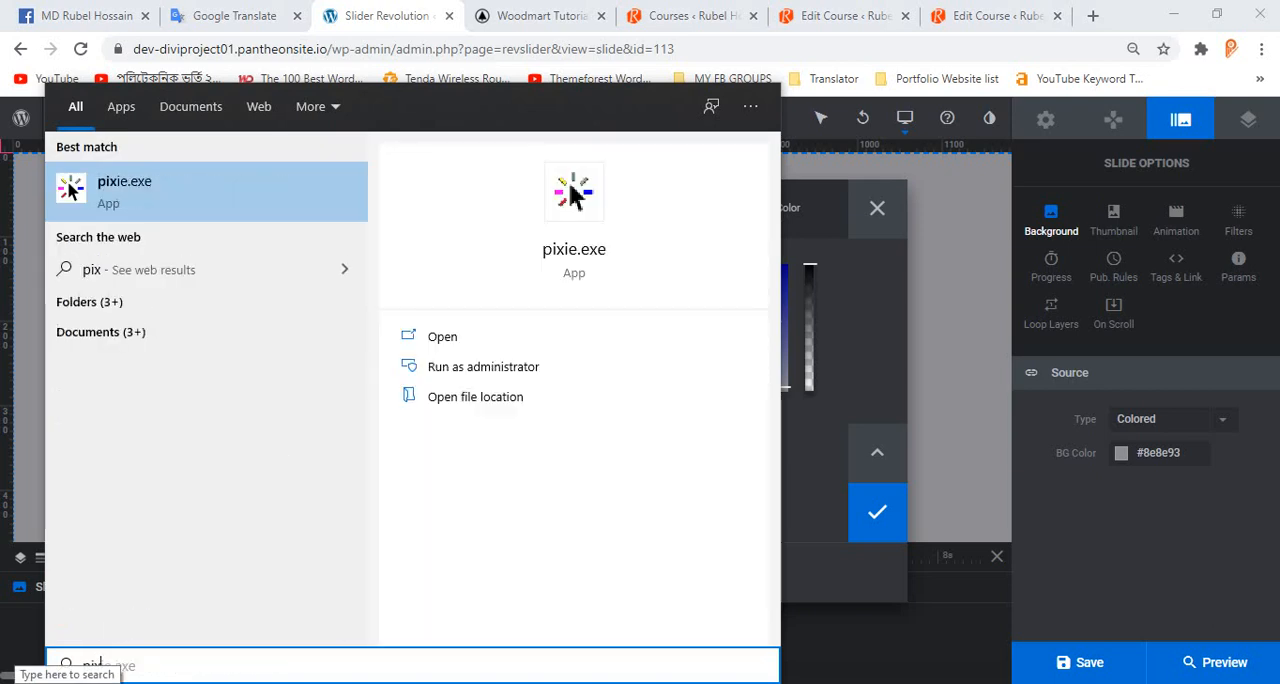
left_click(114, 195)
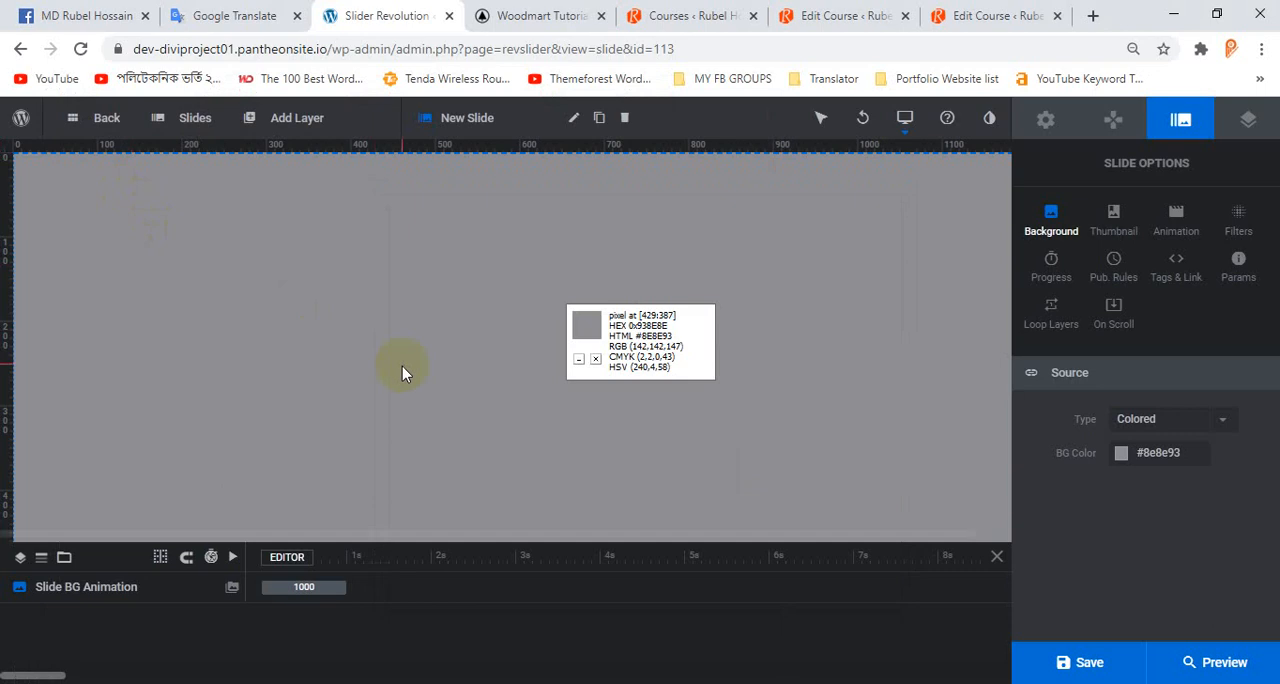
Check the homepage hero slider's background colour with the colour picker and return to the slide's background options.
left_click(965, 15)
left_click(688, 12)
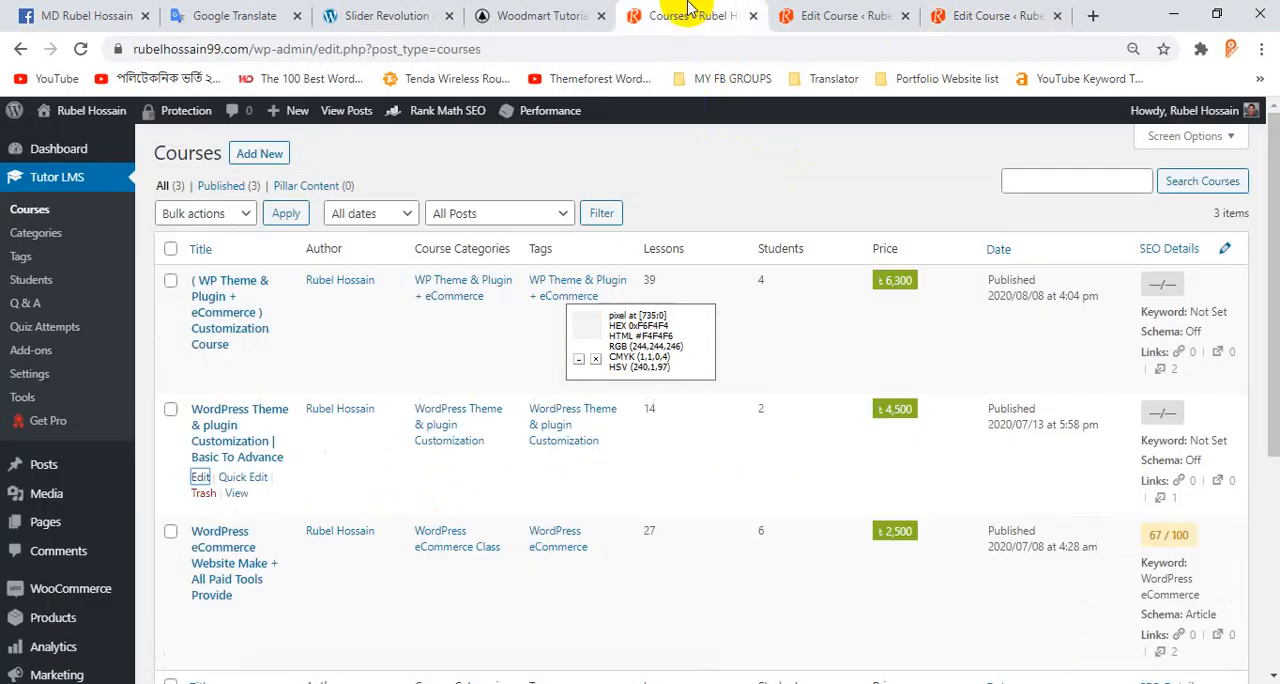
left_click(560, 14)
scroll(500, 186, "up", 2)
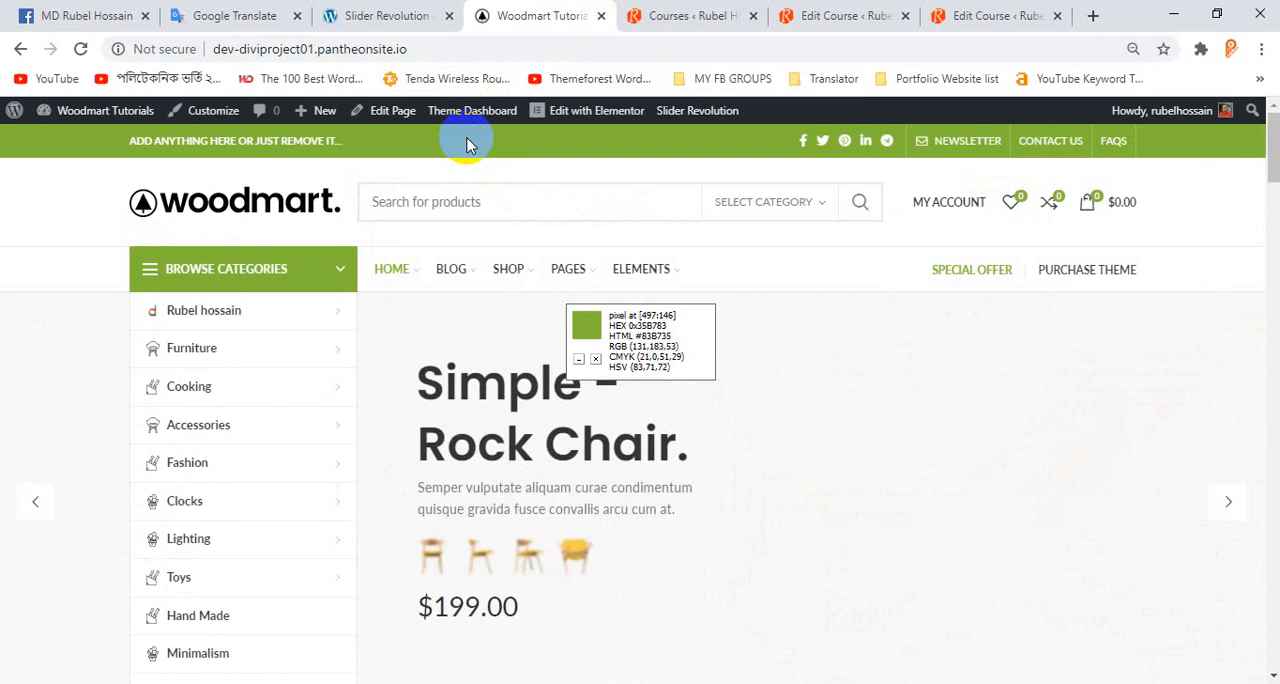
left_click(366, 15)
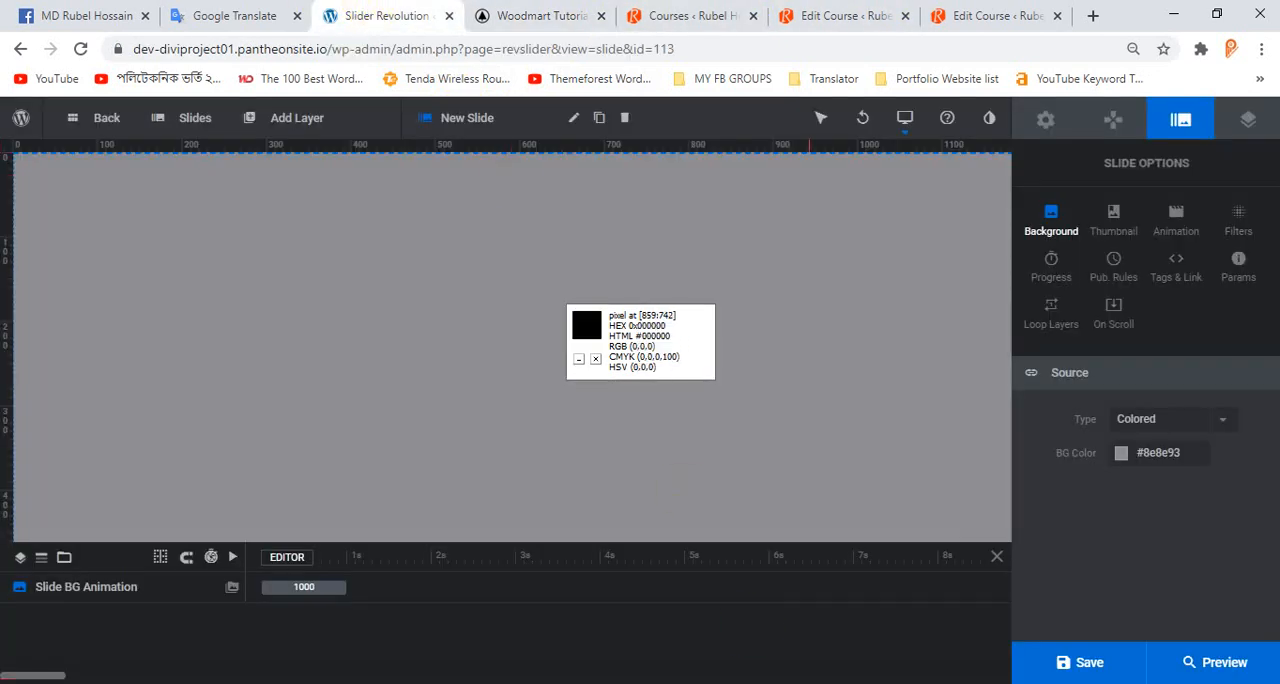
left_click(791, 683)
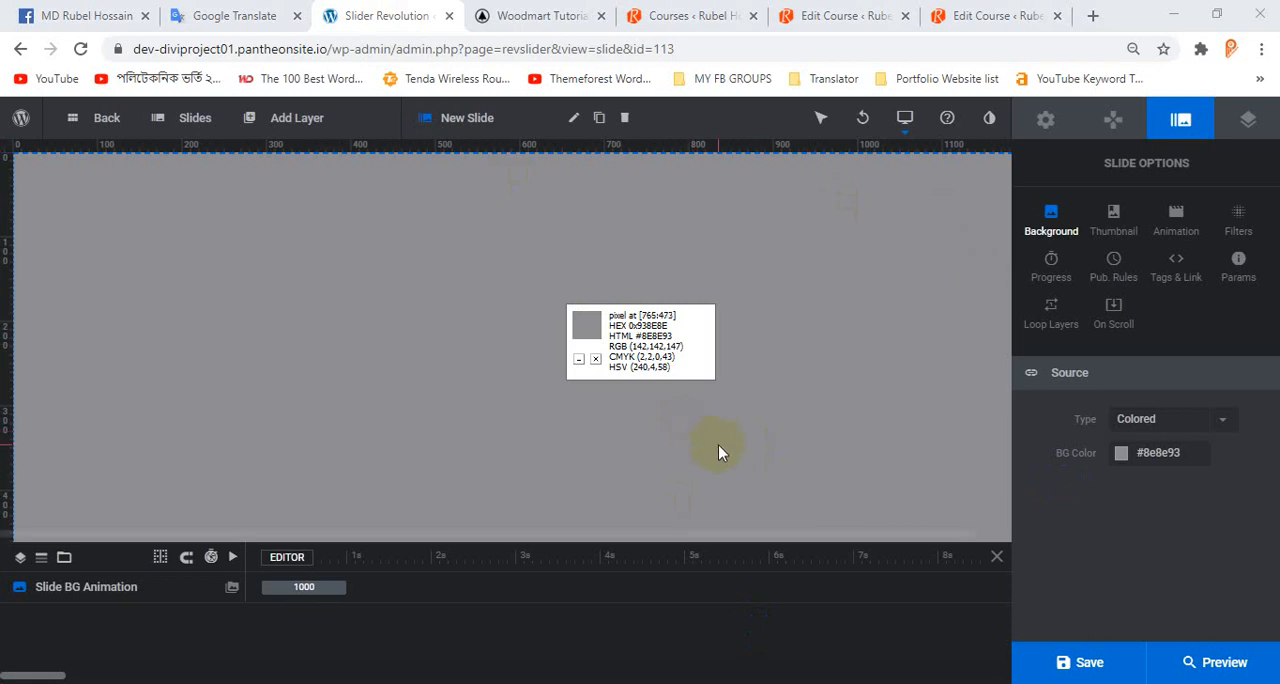
left_click(1137, 470)
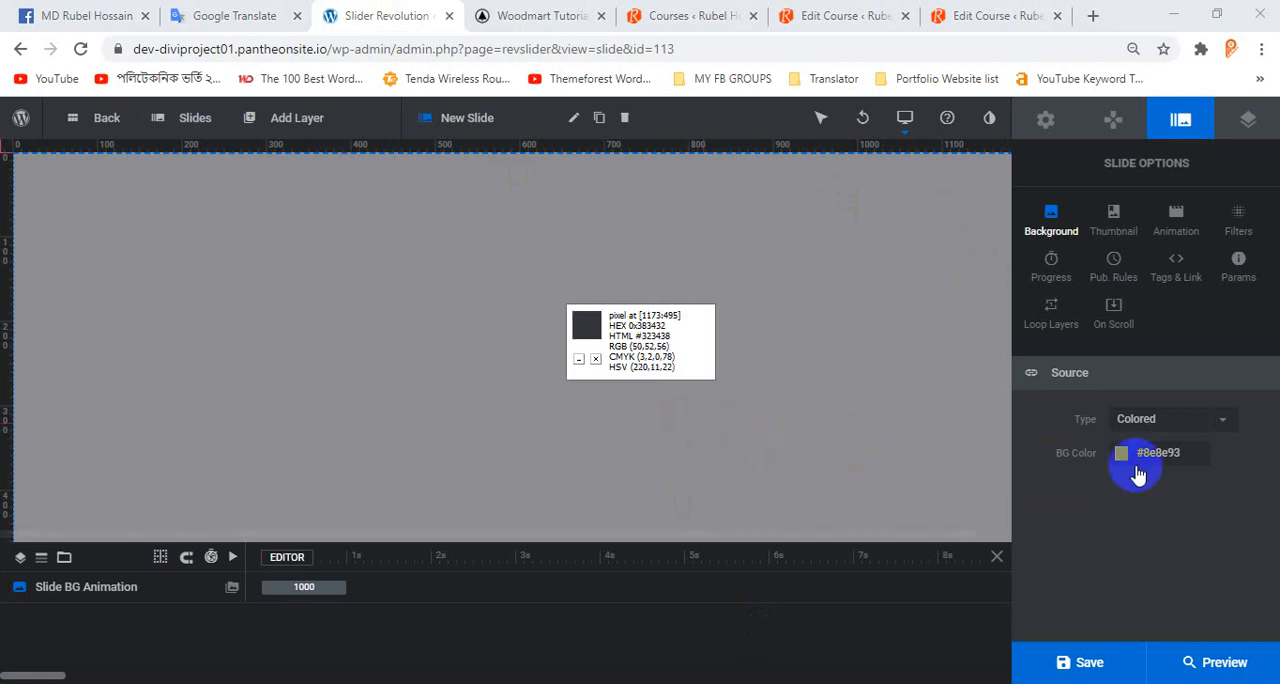
Try an Image background for the slide by opening the media library, and restore the Colored type.
left_click(1182, 422)
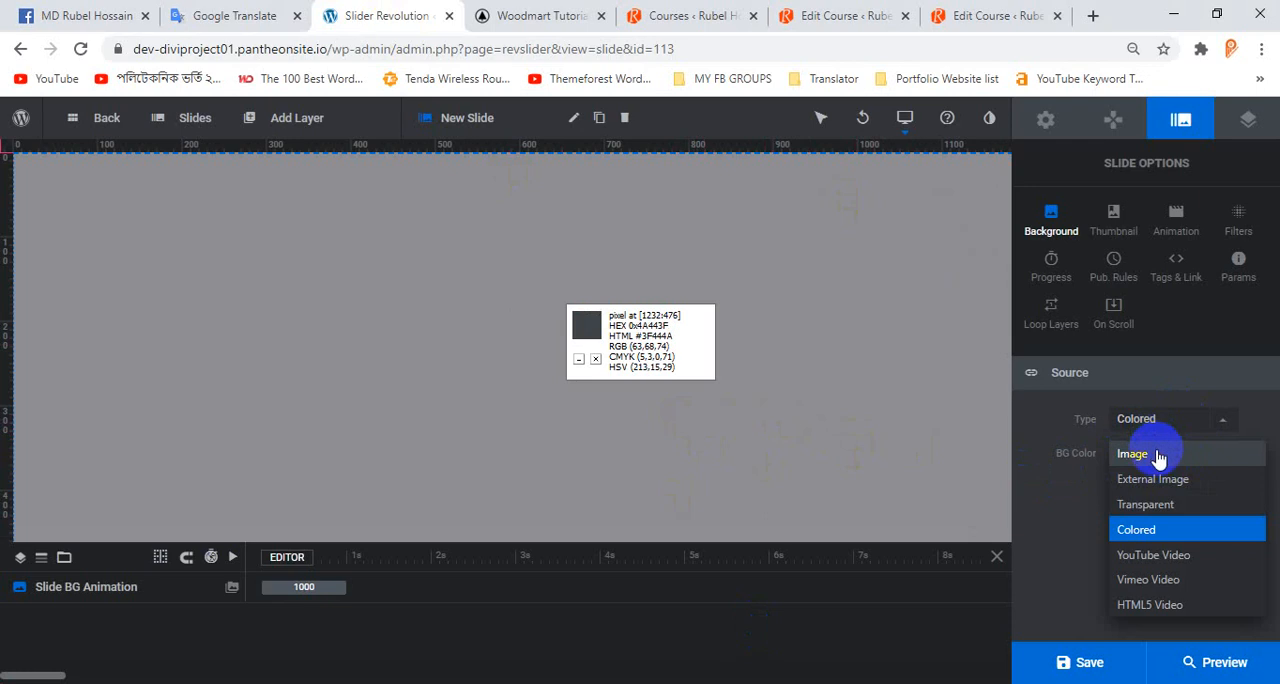
left_click(1157, 457)
left_click(1160, 458)
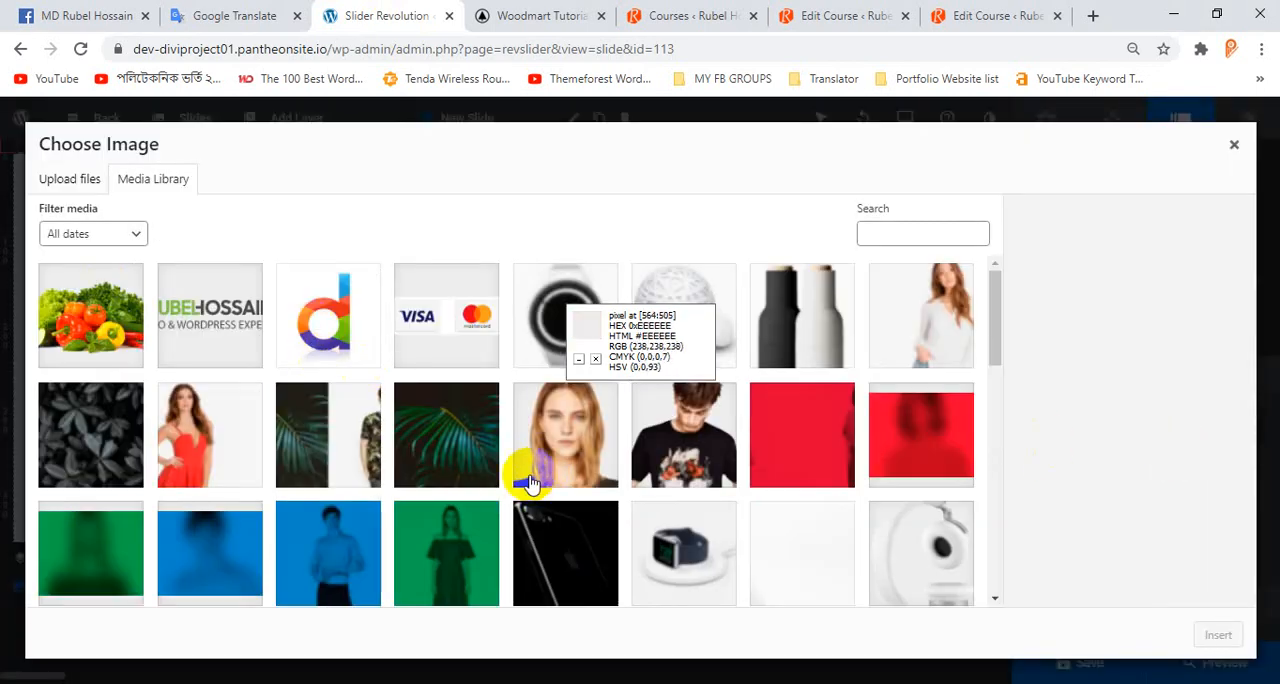
left_click(1230, 149)
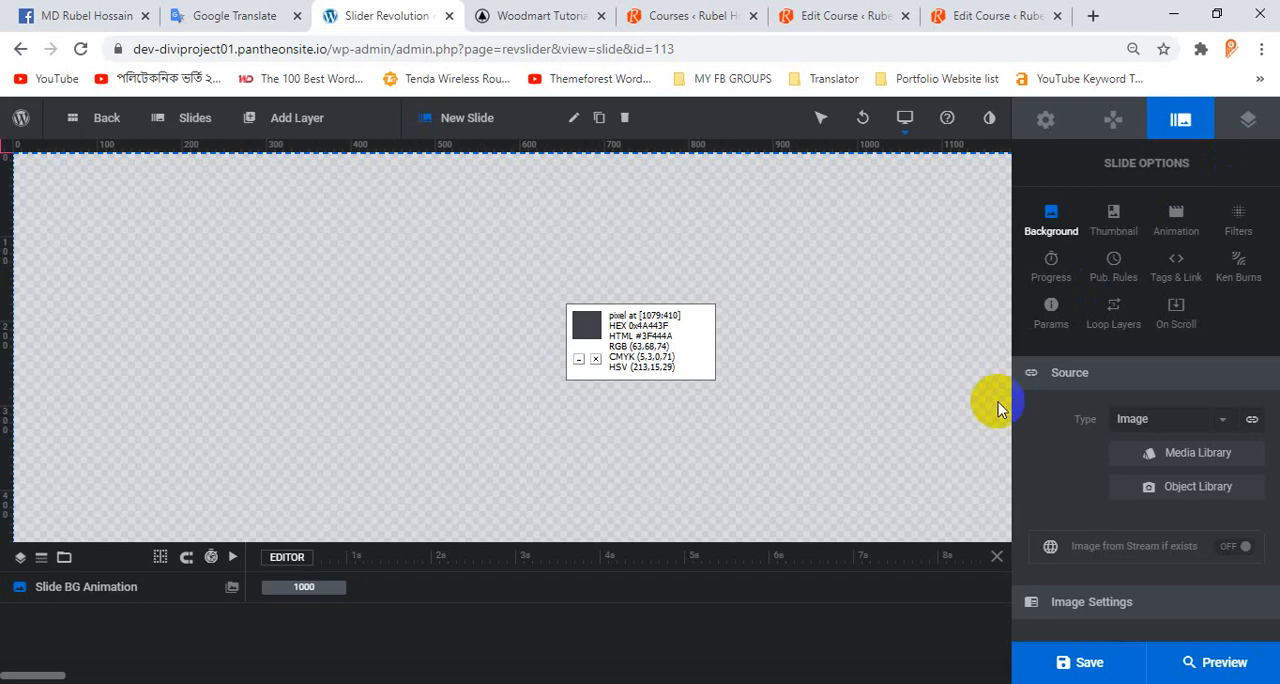
left_click(1184, 420)
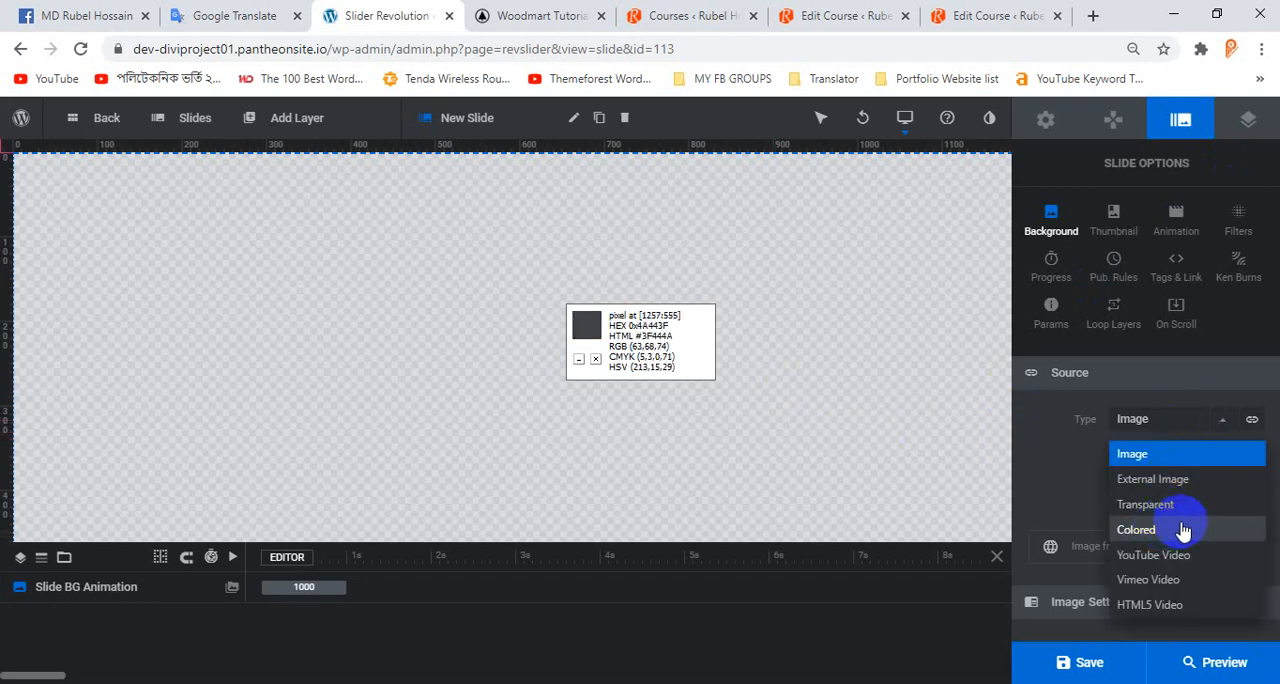
left_click(1138, 530)
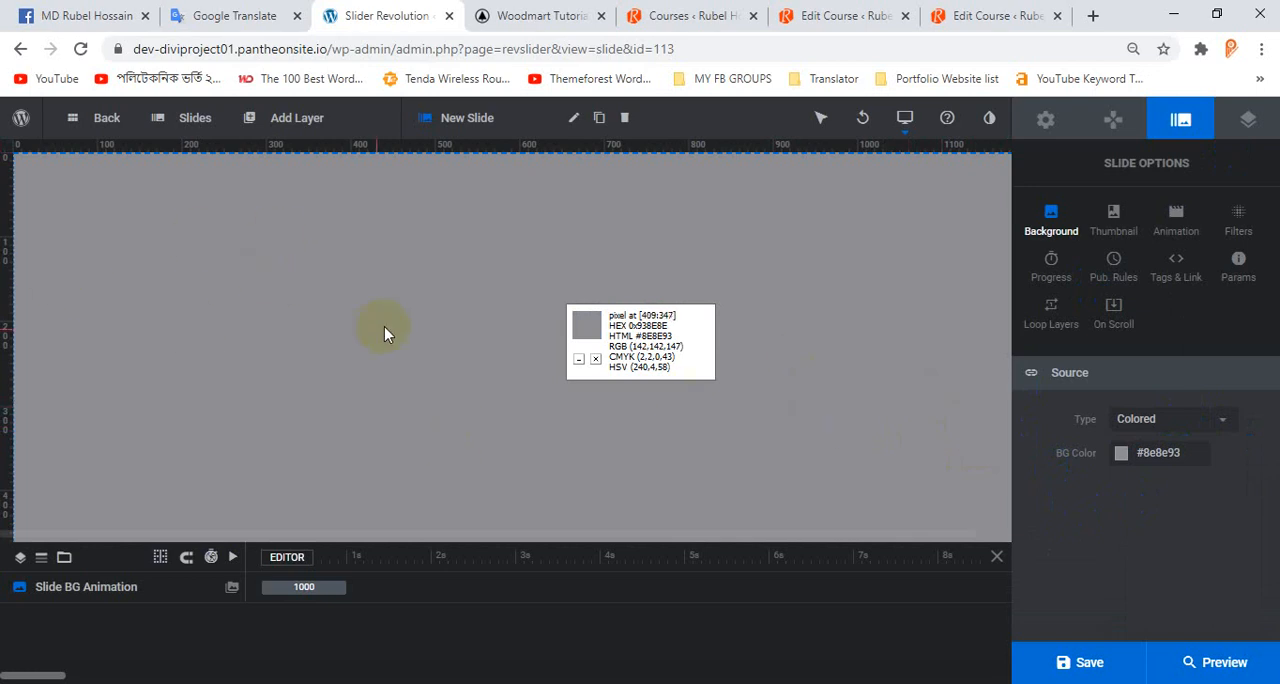
Look over the homepage hero slider again and review the module's general options and the slide's background options.
left_click(595, 15)
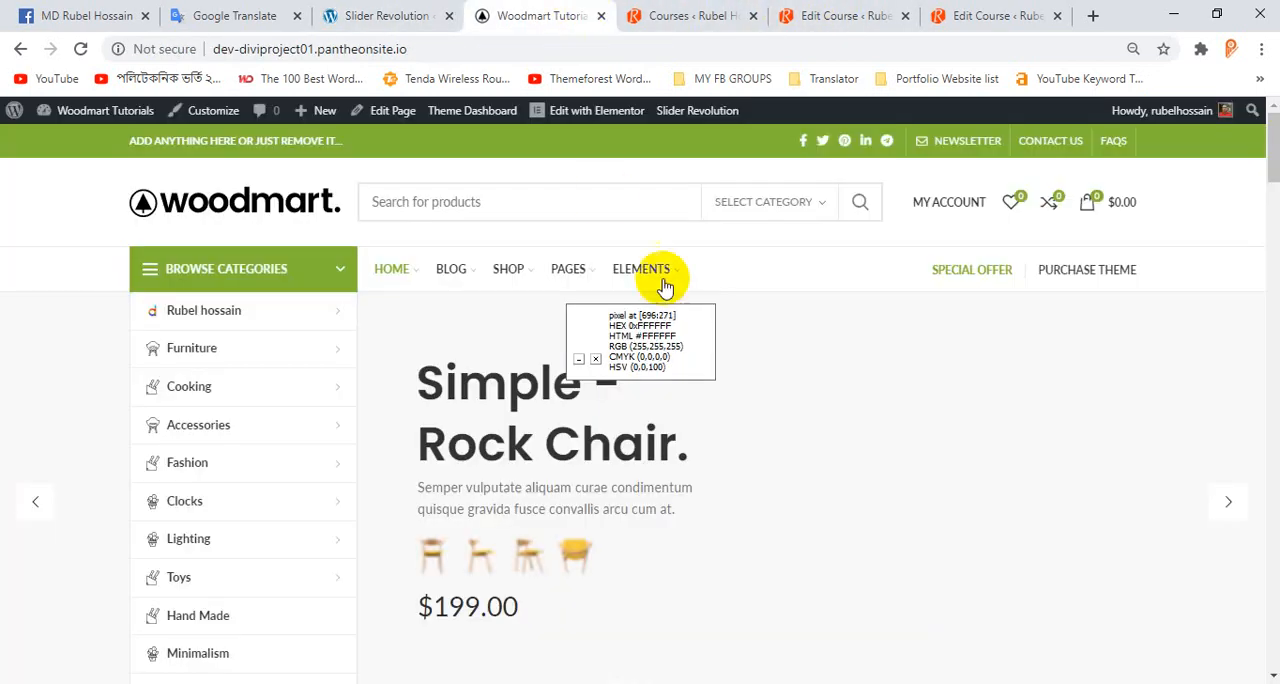
scroll(806, 391, "down", 2)
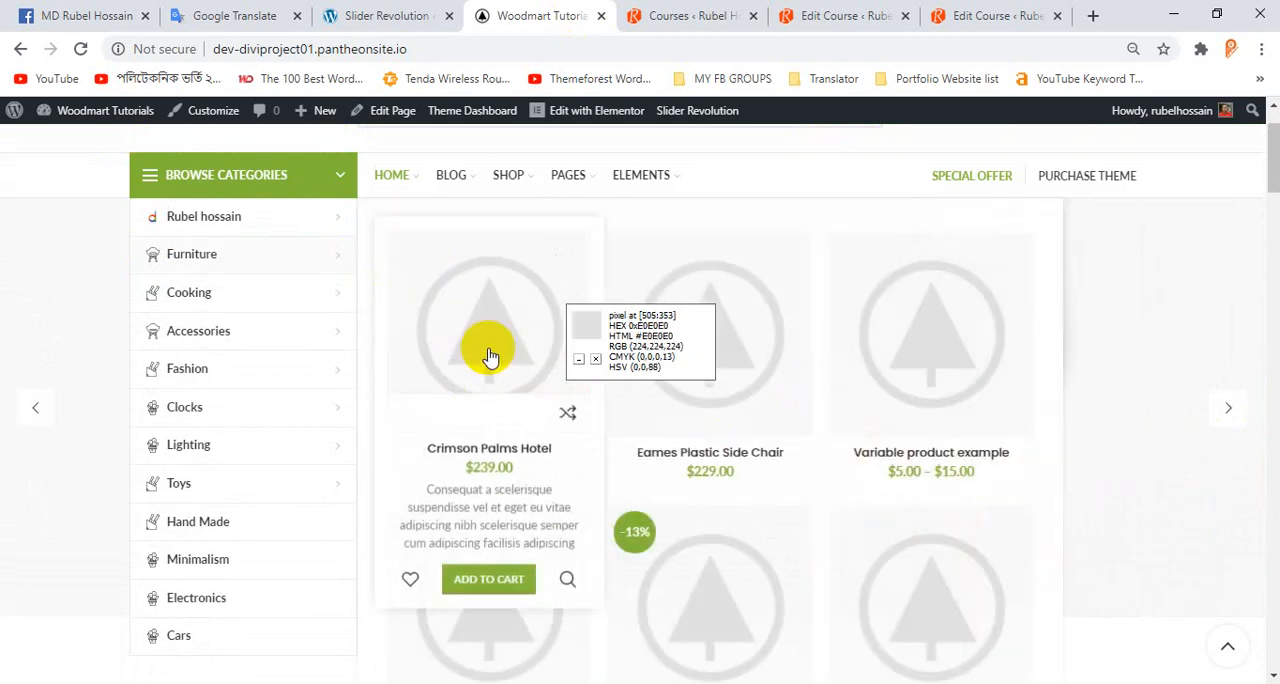
left_click(395, 10)
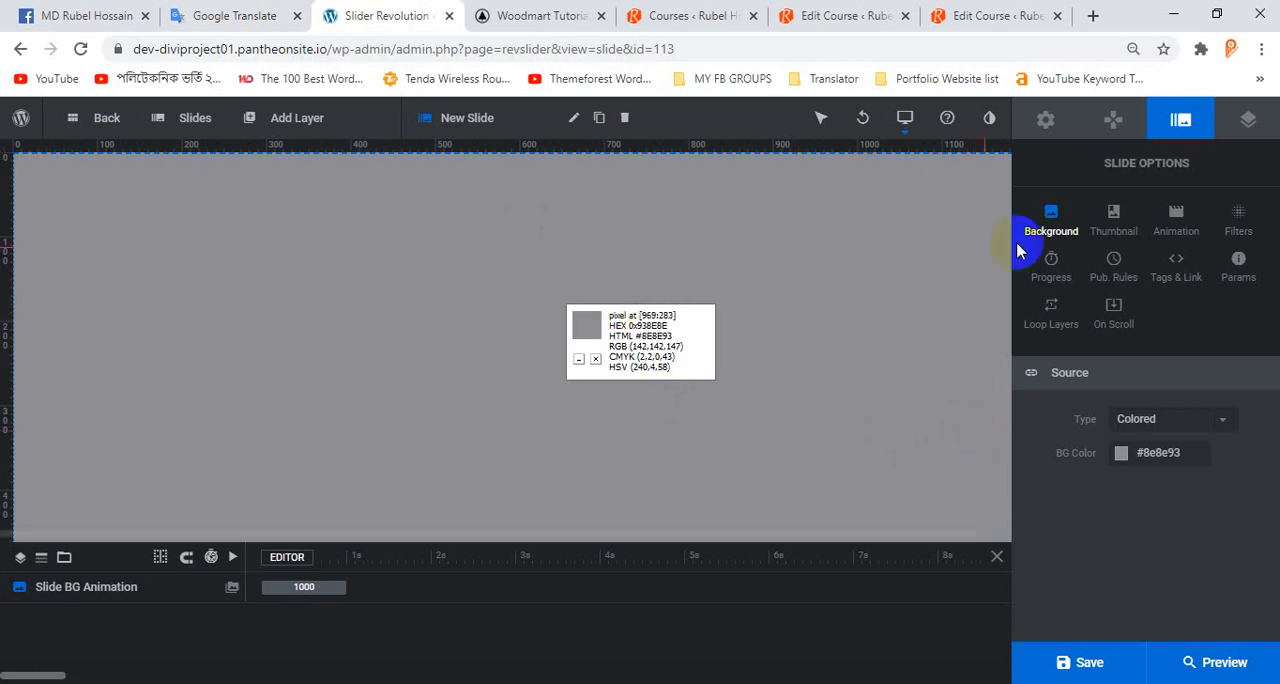
left_click(1047, 122)
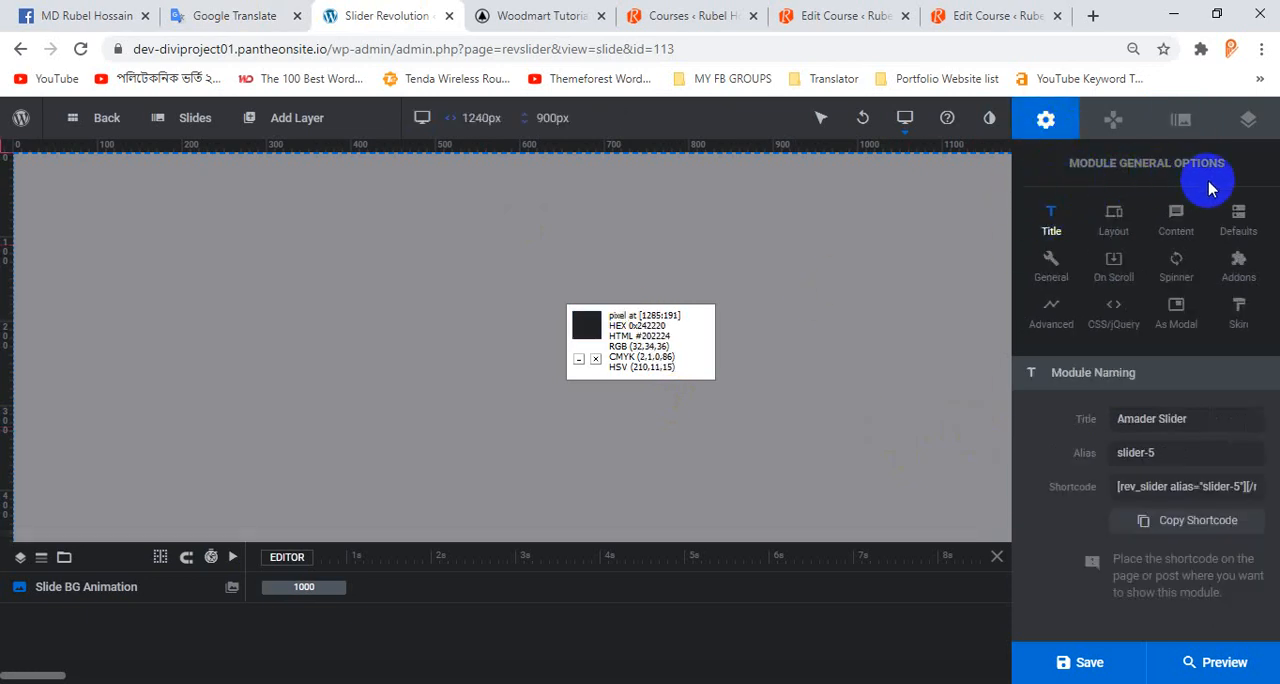
left_click(1183, 120)
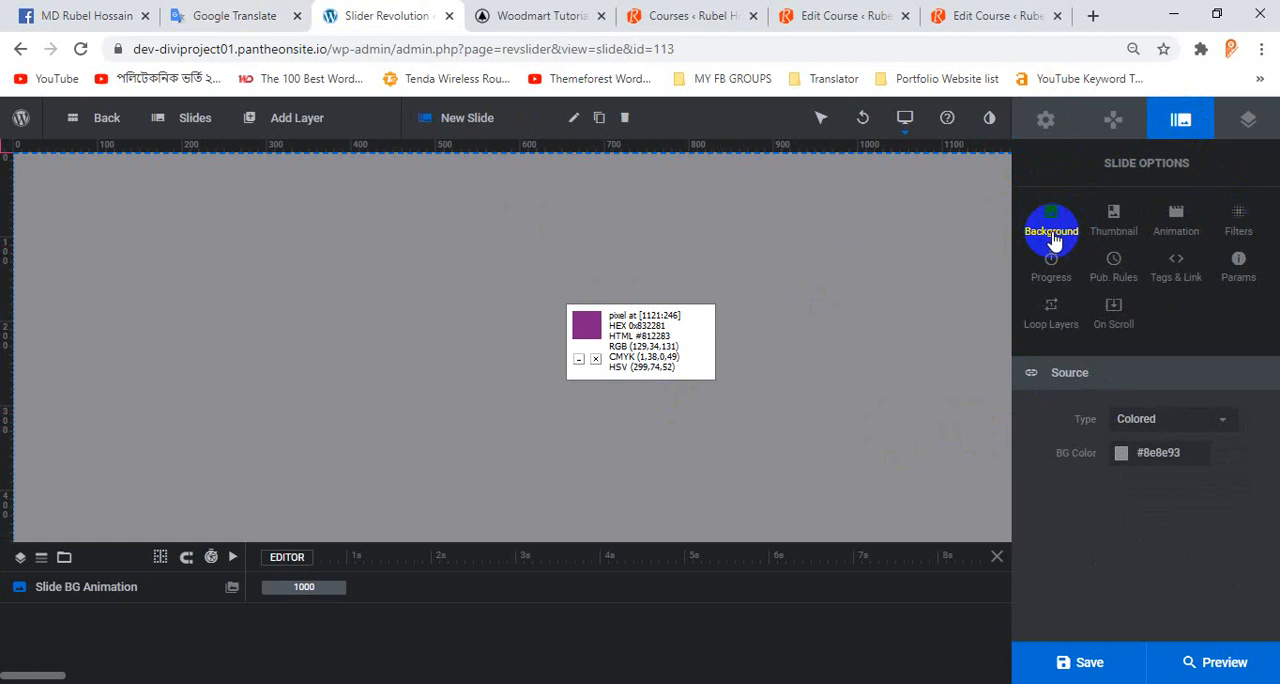
left_click(1055, 243)
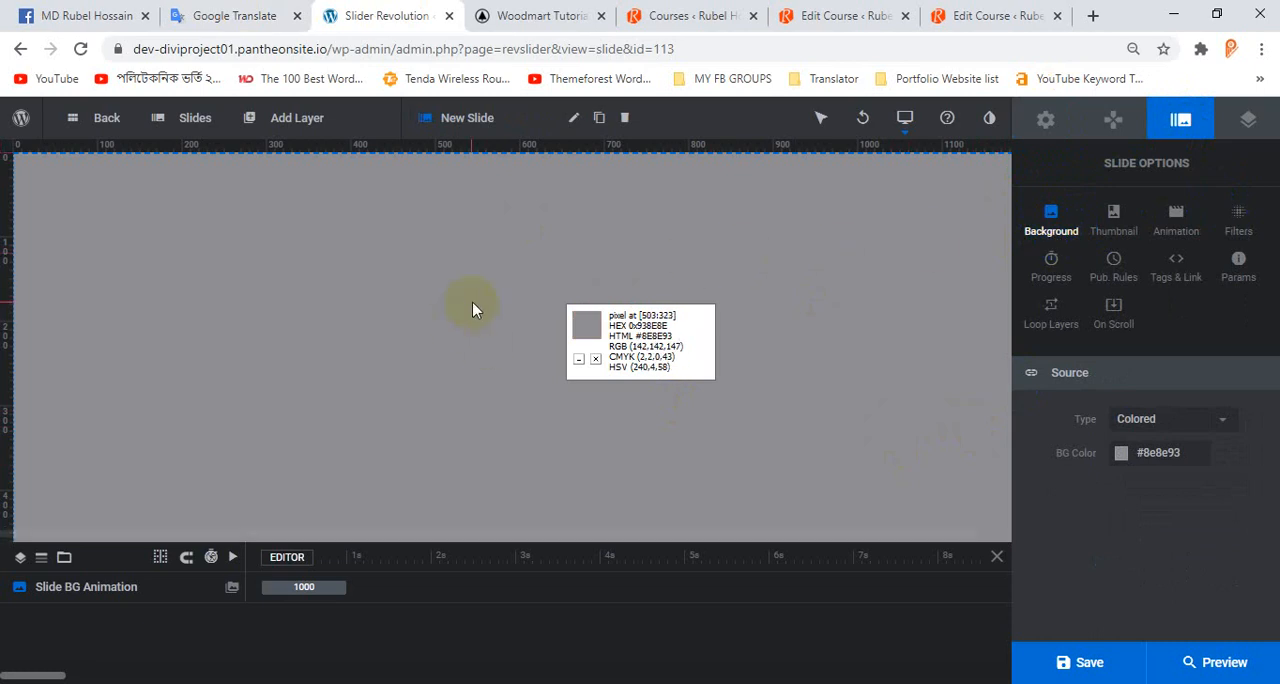
Add an image layer to the slide and place it at about X 693 px, Y 137 px.
left_click(300, 118)
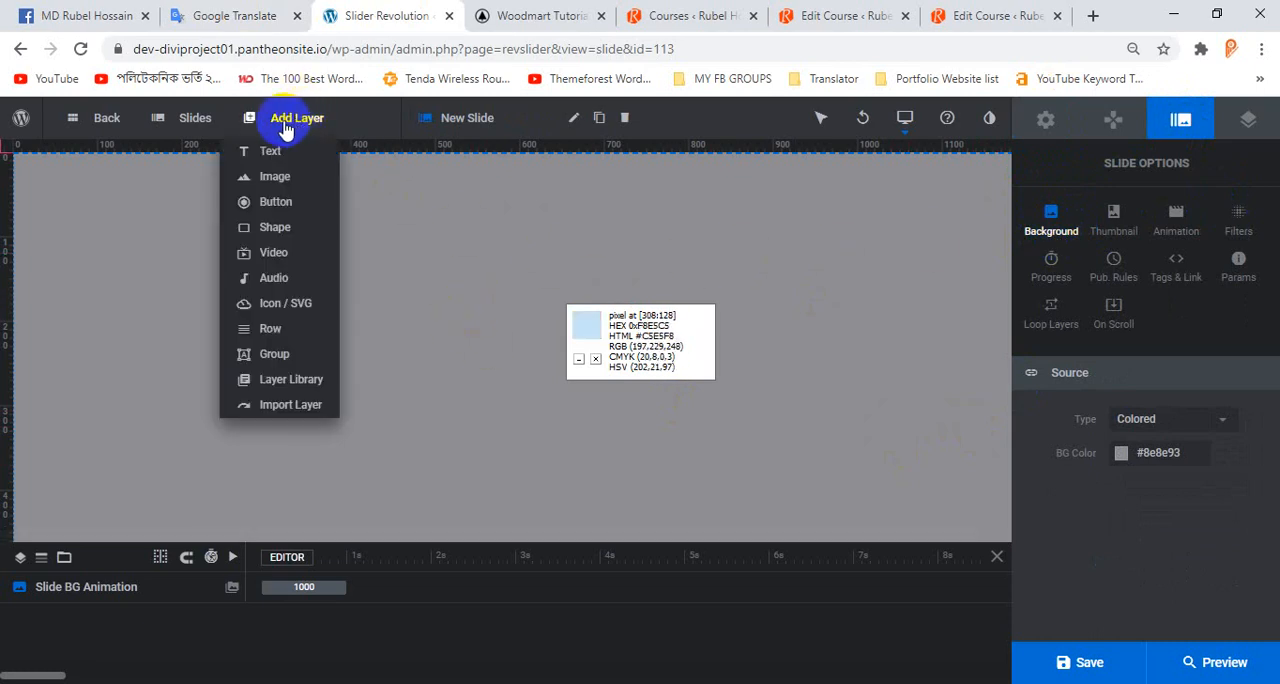
mouse_move(278, 186)
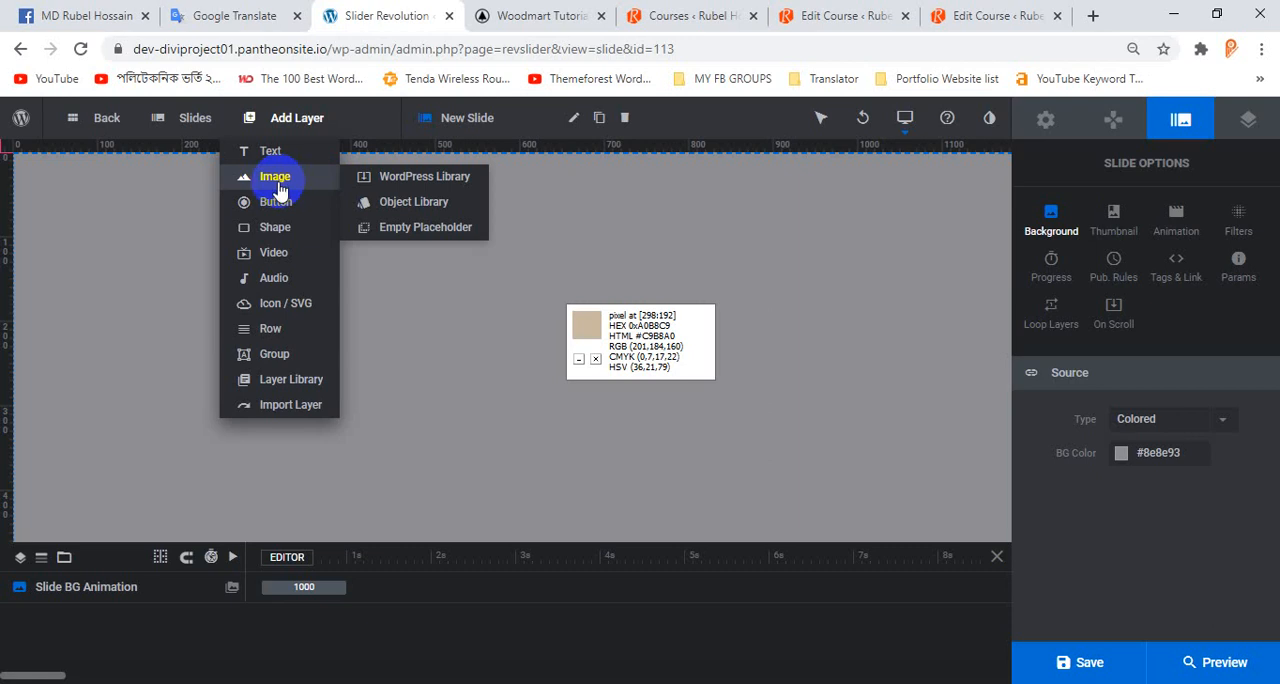
left_click(271, 182)
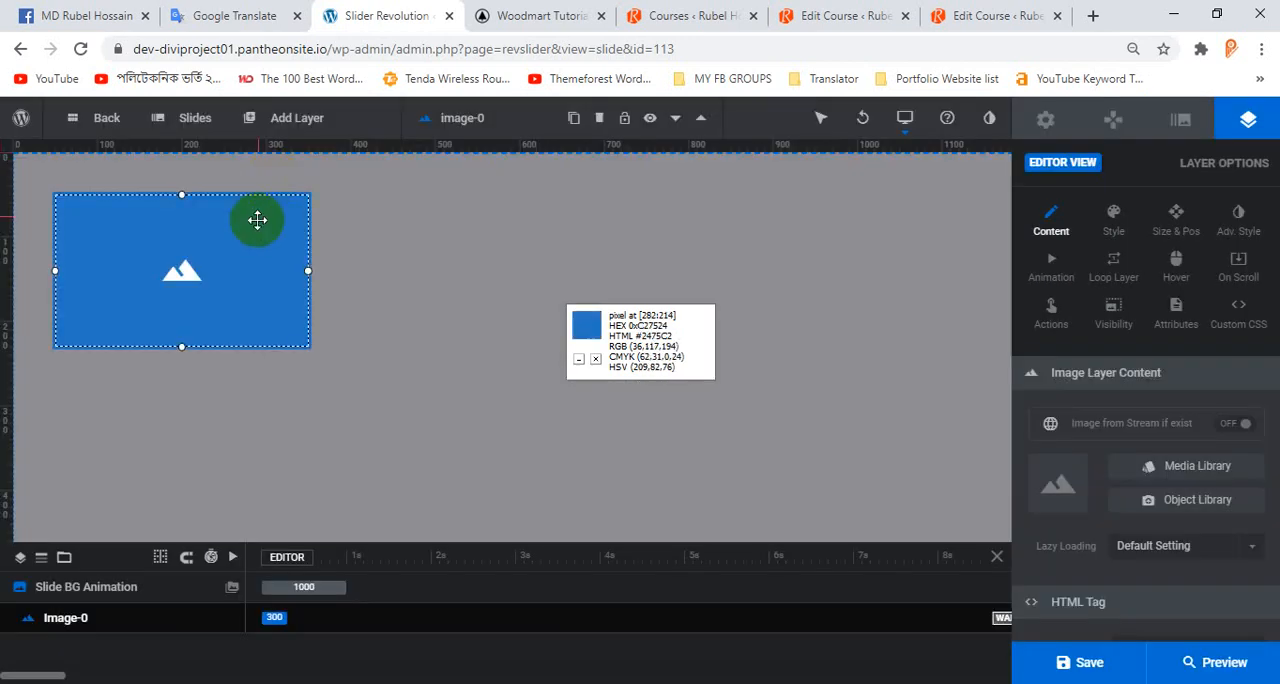
left_click_drag(234, 248, 778, 324)
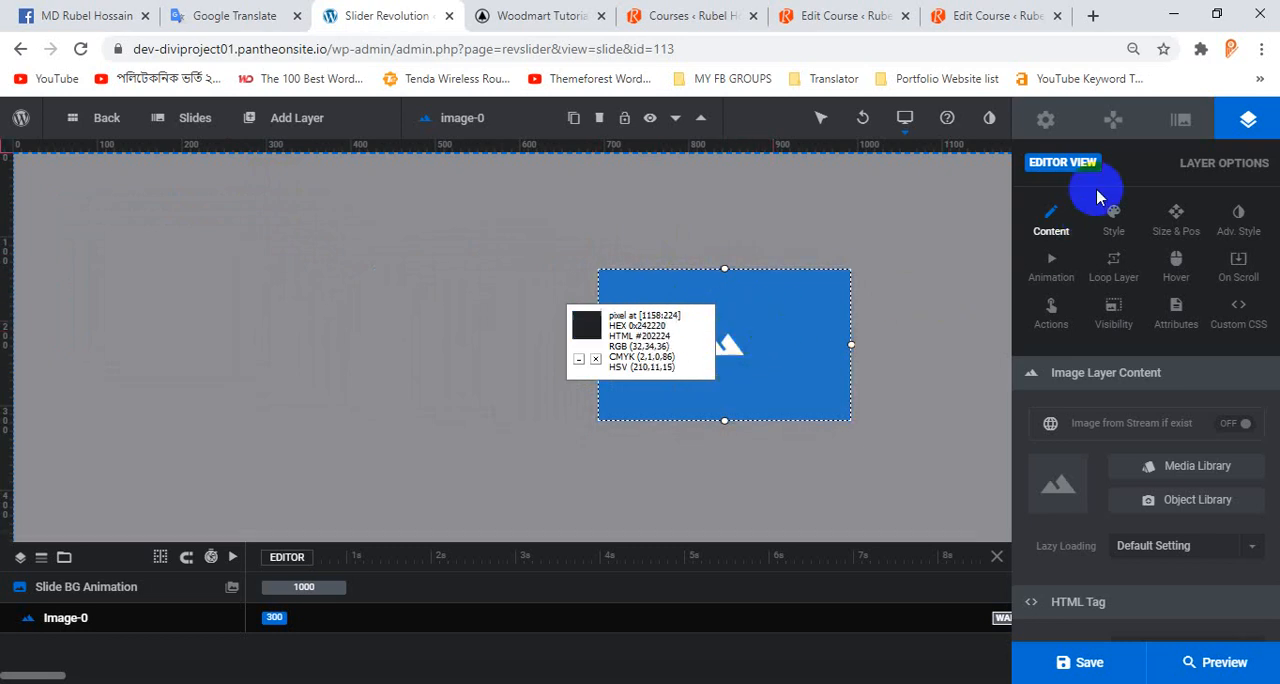
Look through the slide, navigation and module general options, including the module's shortcode.
left_click(1181, 120)
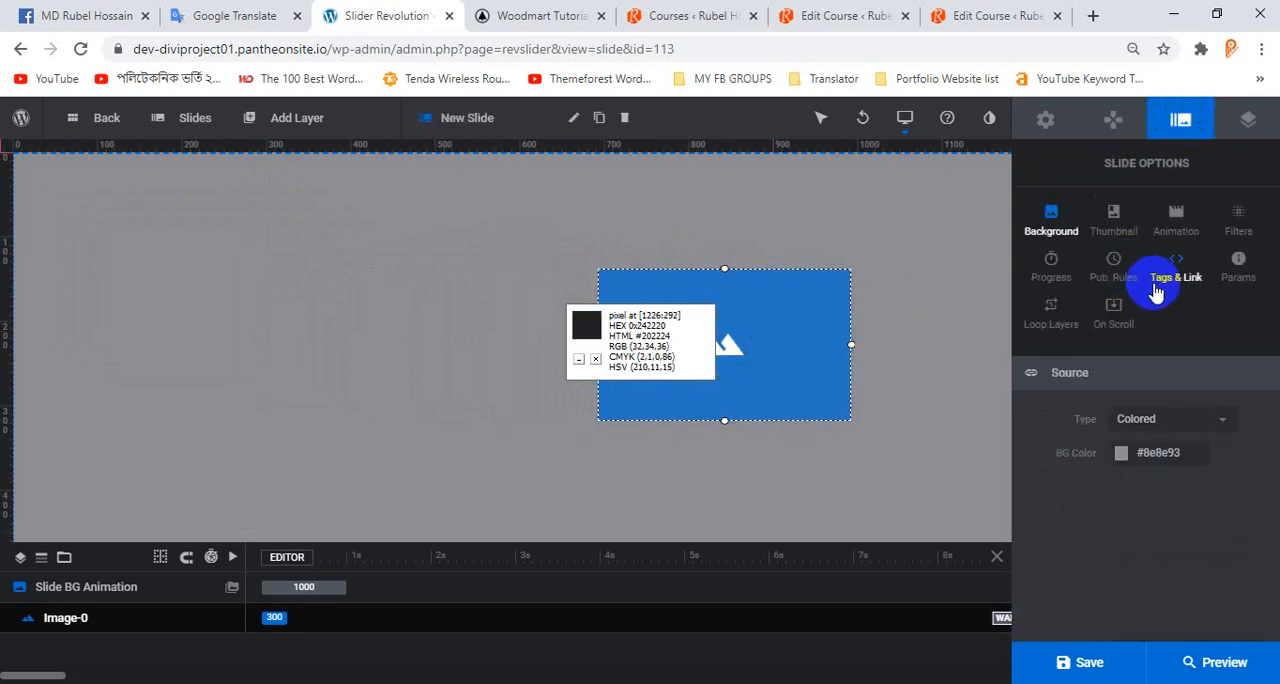
left_click(814, 323)
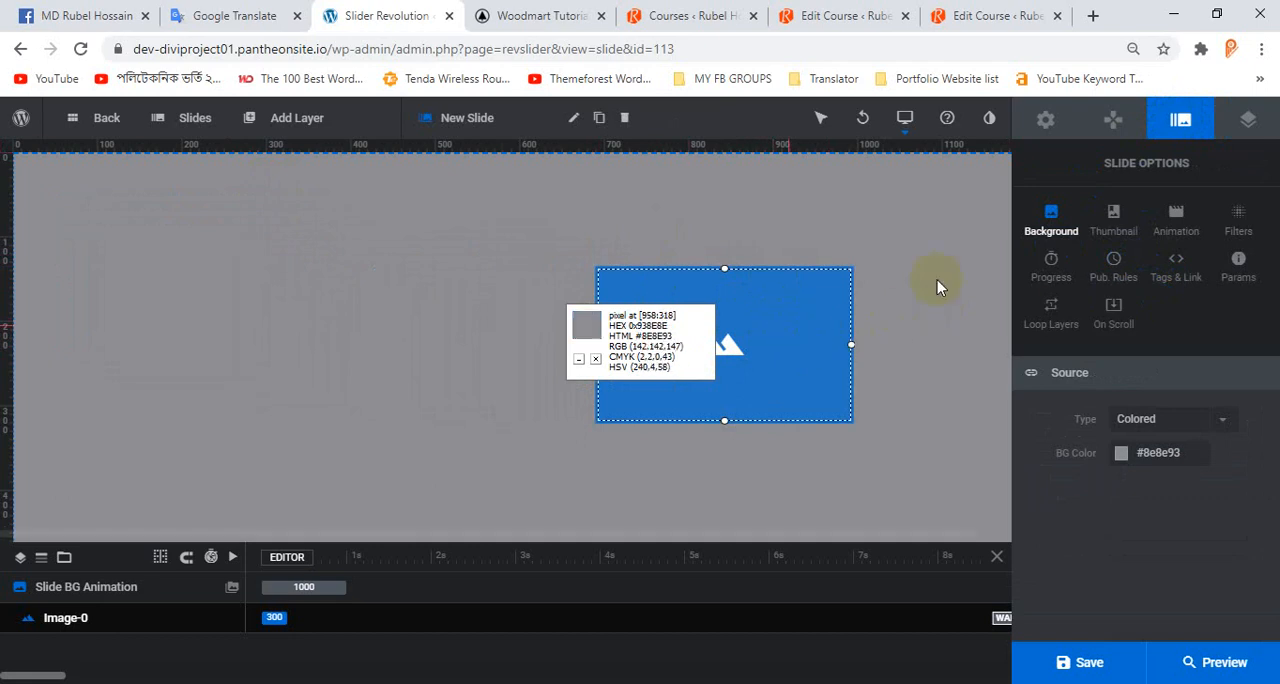
left_click(1180, 120)
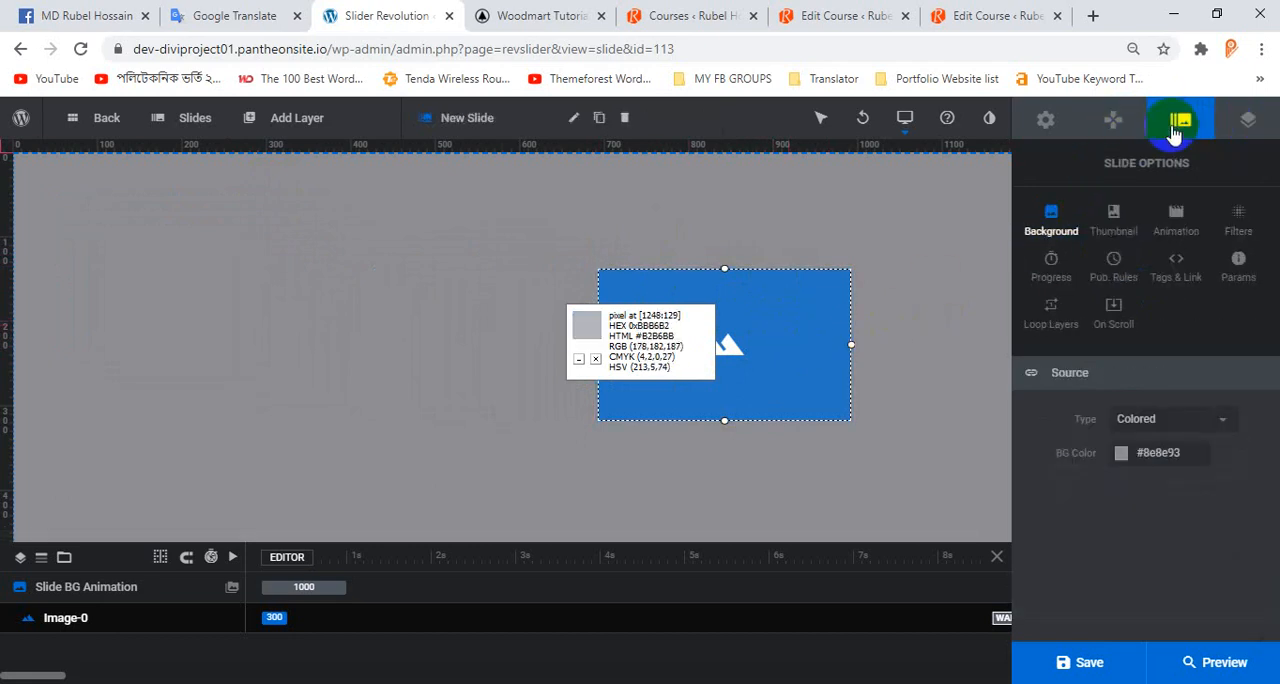
left_click(1114, 125)
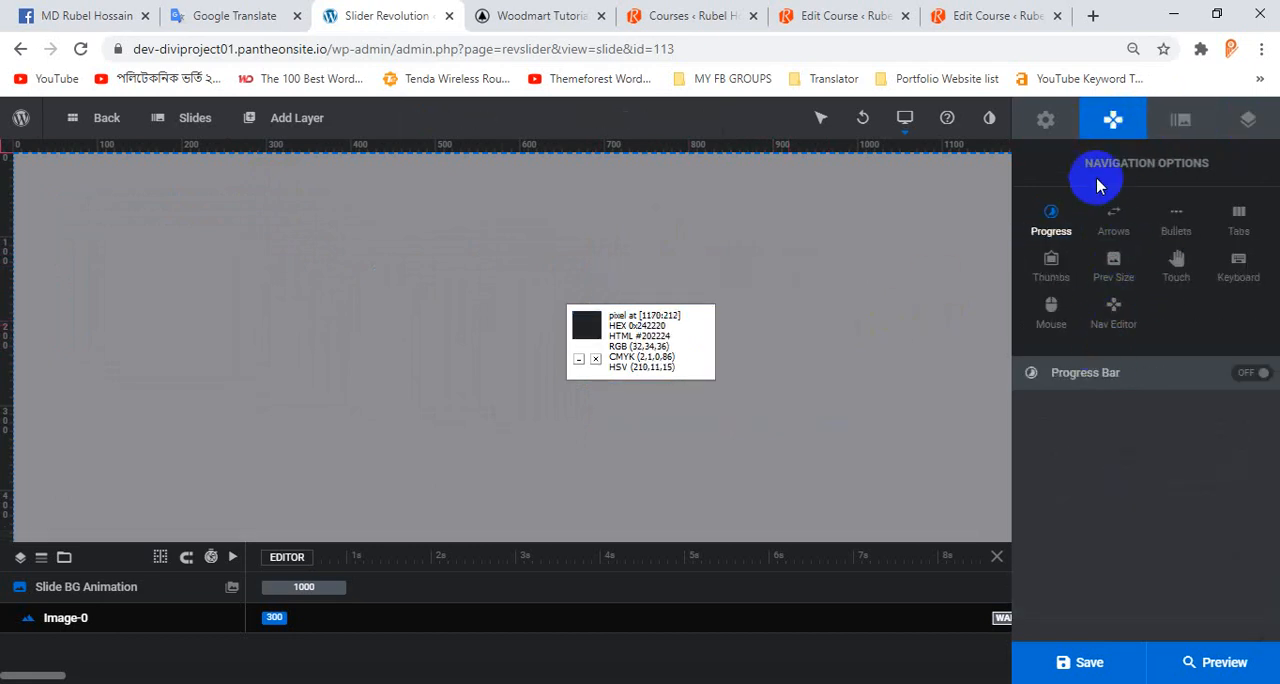
left_click(1056, 140)
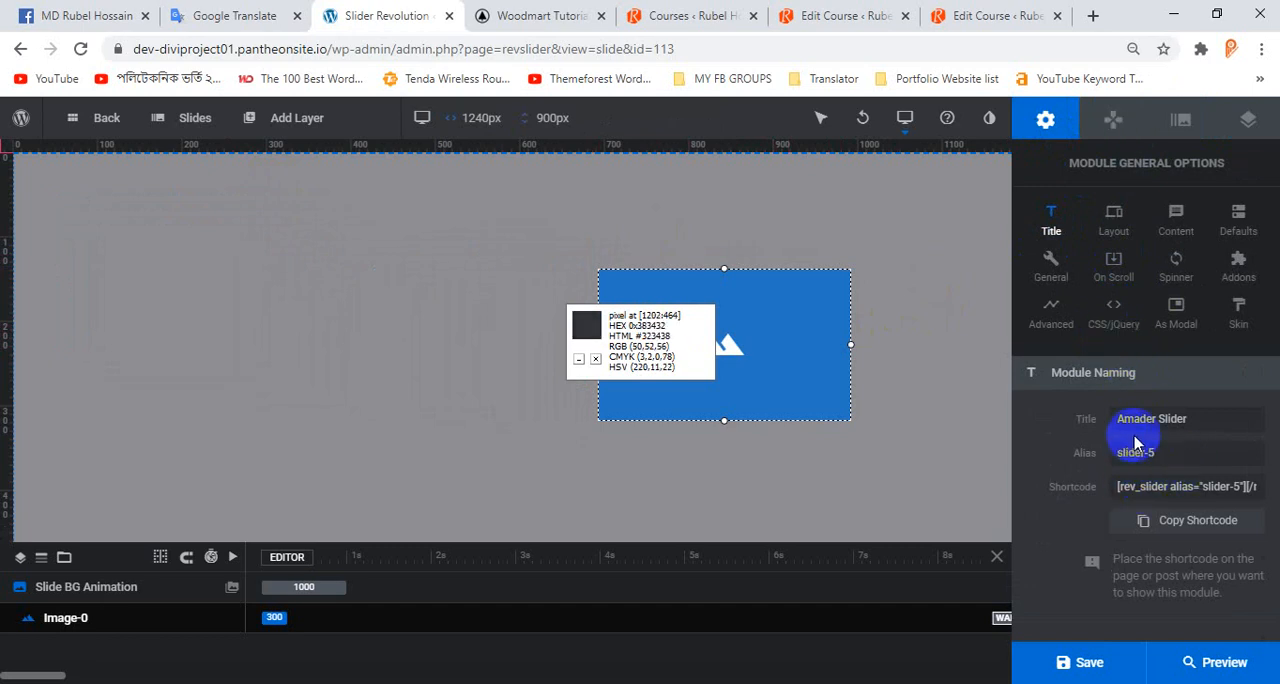
left_click(1189, 491)
left_click(1226, 494)
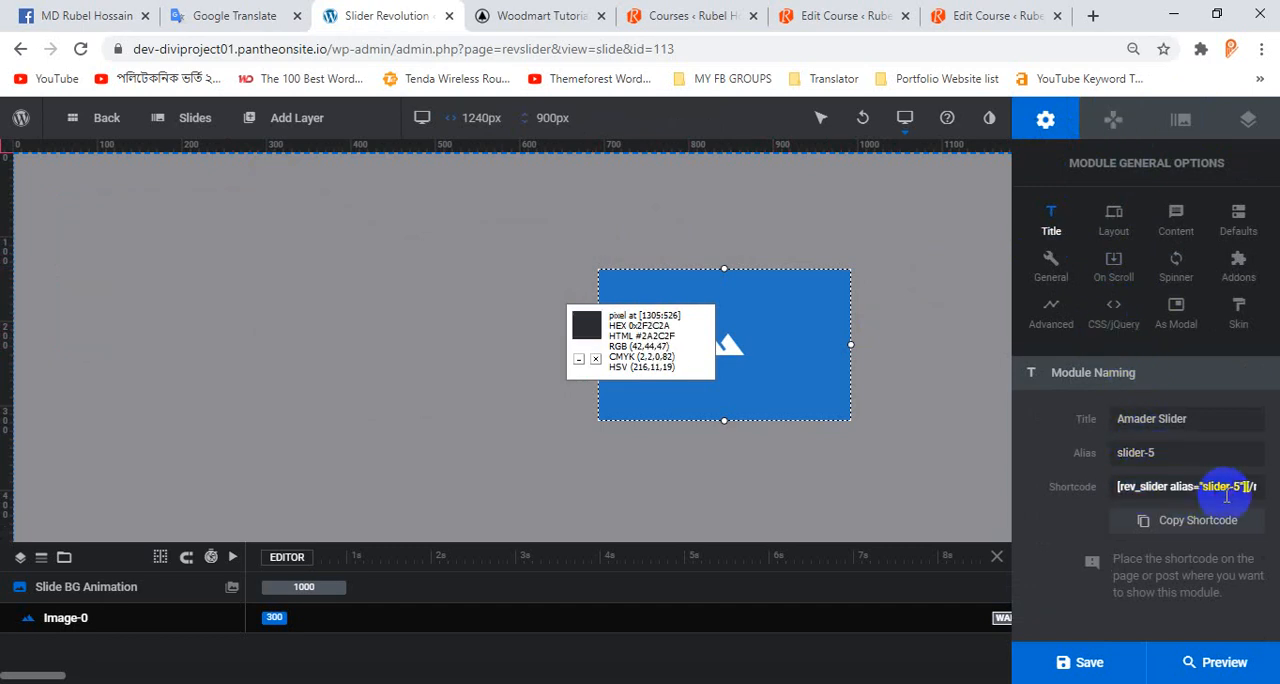
left_click(1181, 118)
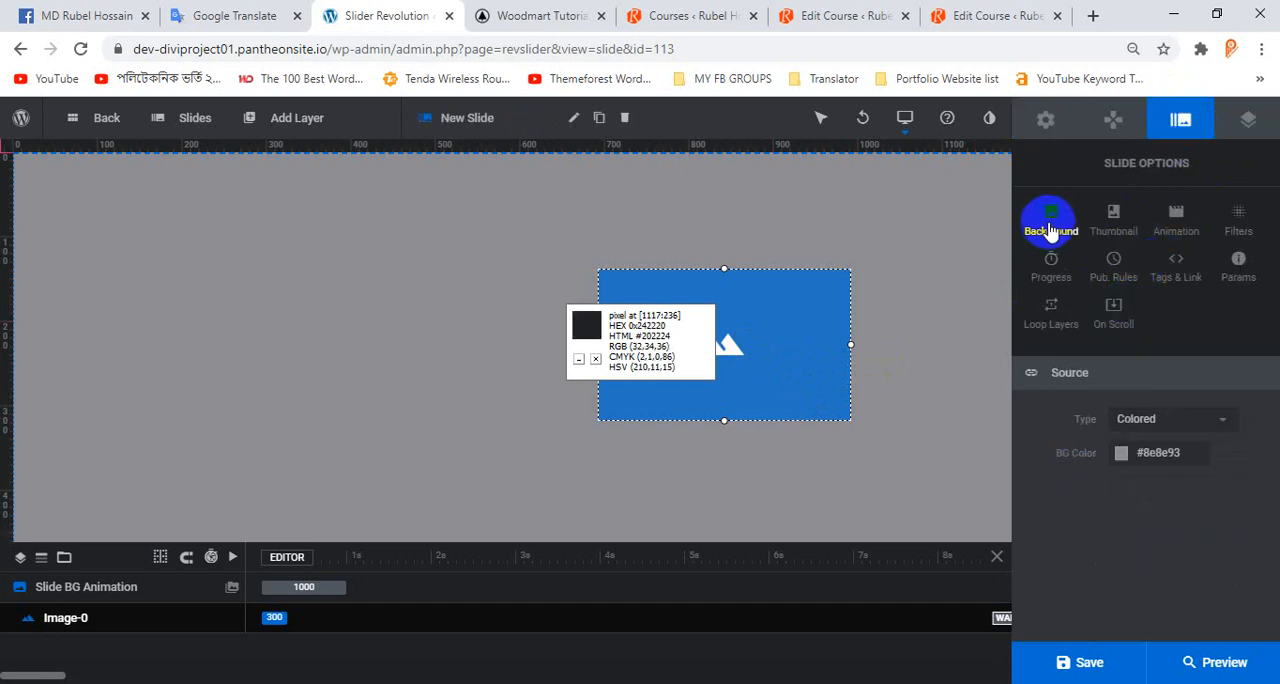
left_click(260, 121)
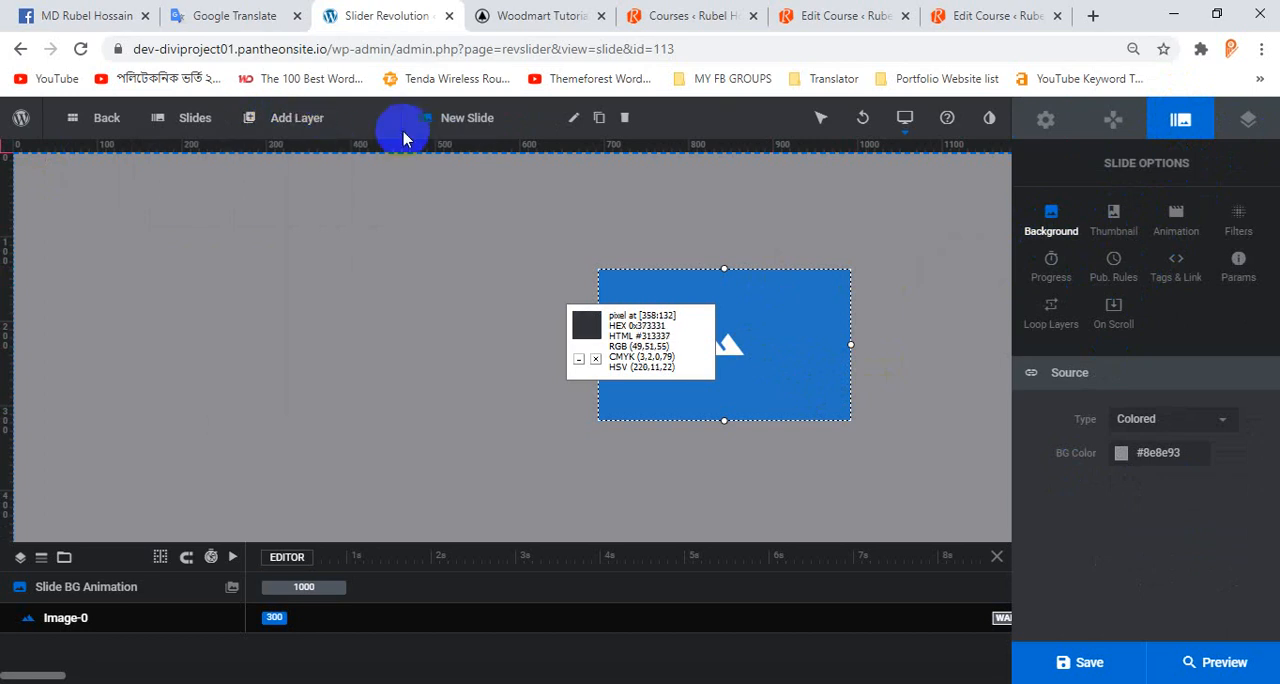
Align the image layer to the slide's vertical middle and minimise the colour picker window.
left_click(1250, 122)
scroll(1146, 503, "down", 3)
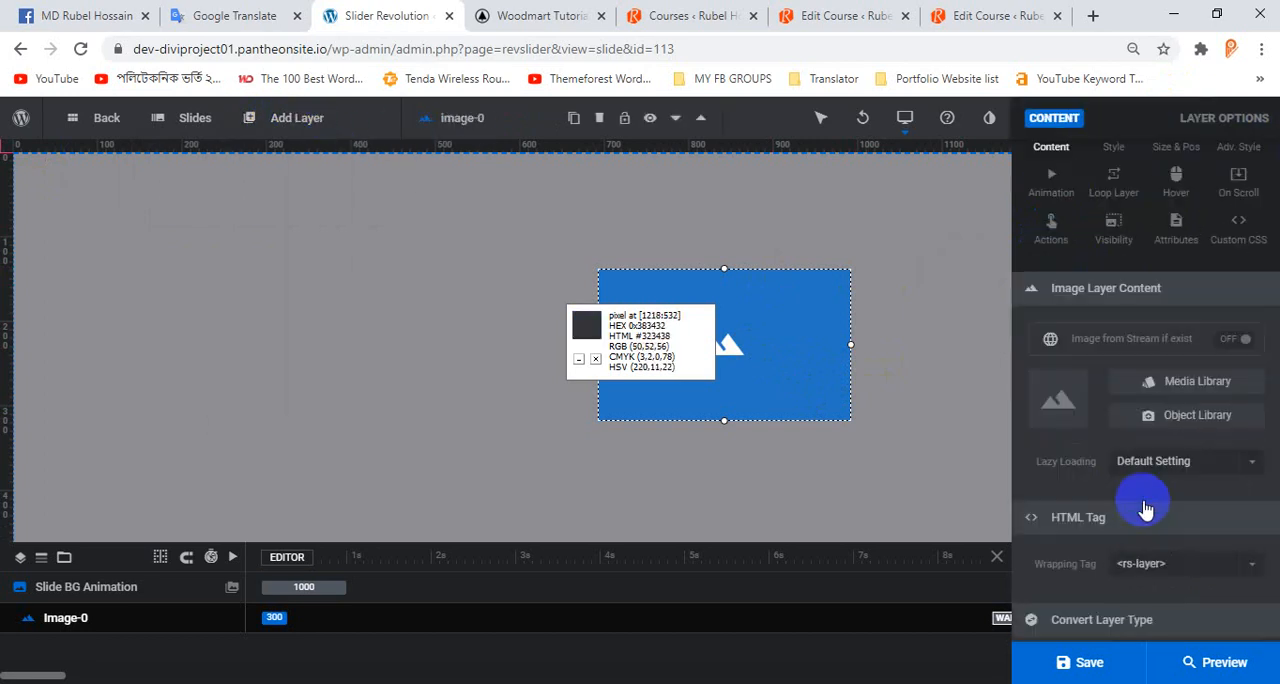
scroll(1146, 503, "up", 5)
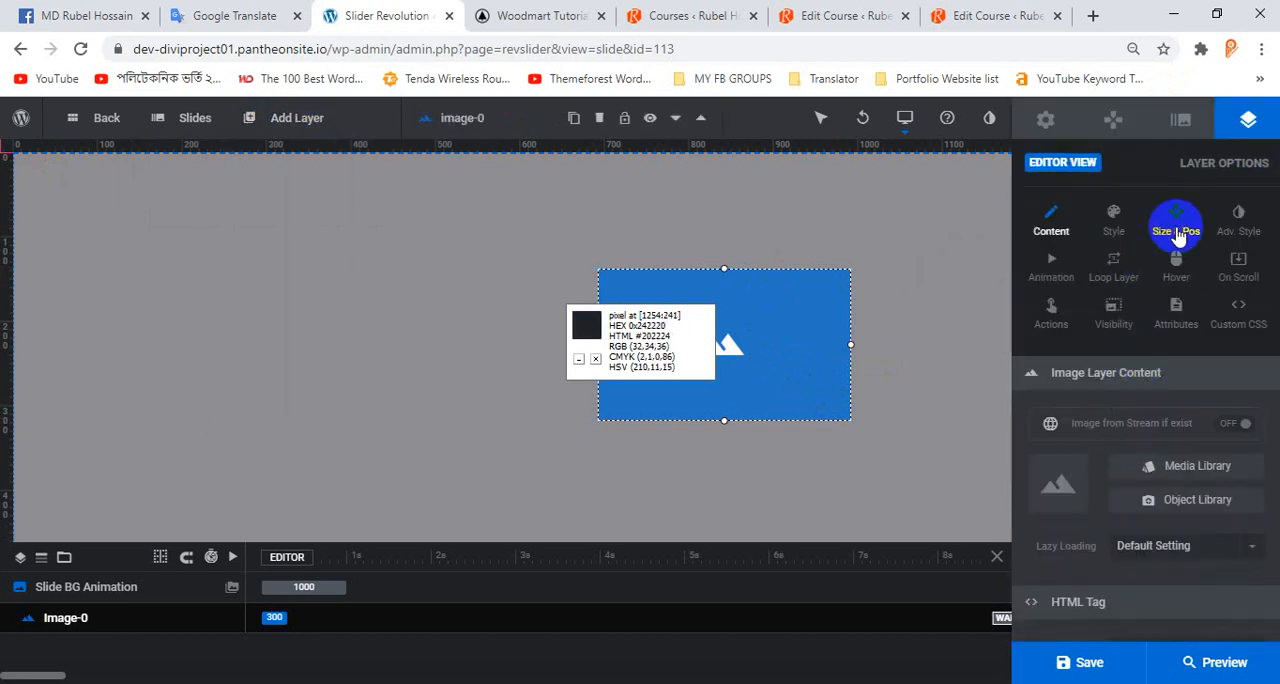
left_click(1176, 226)
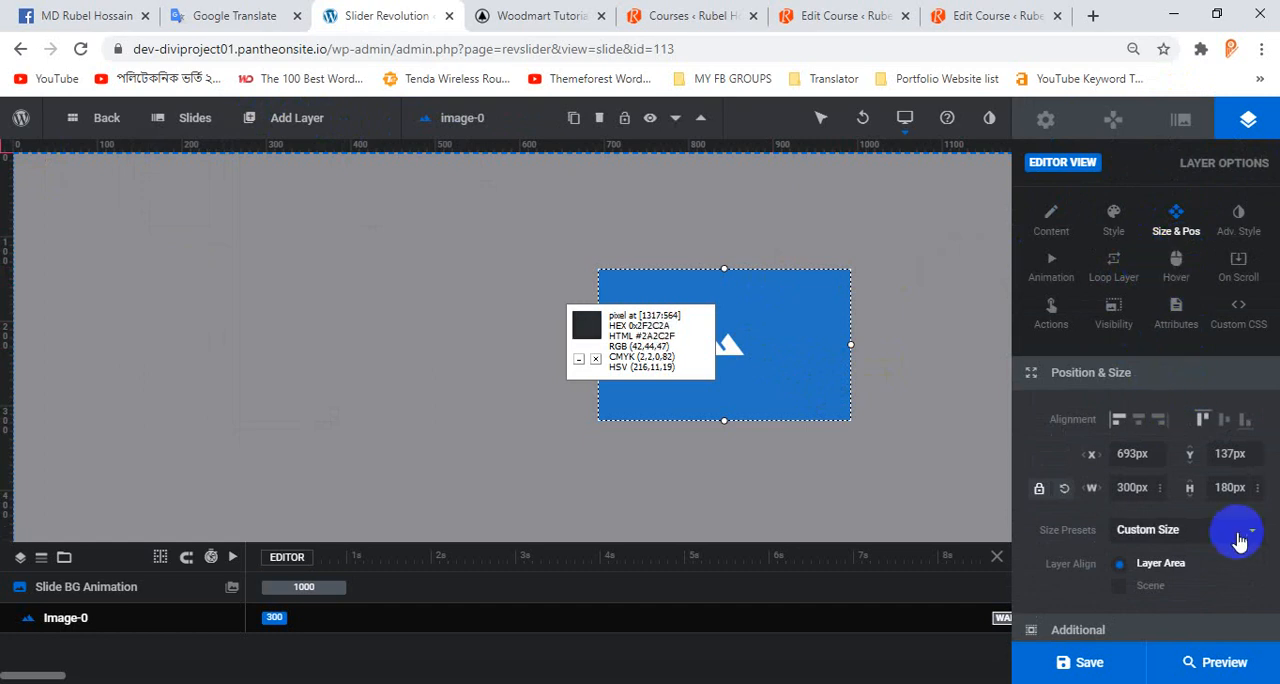
left_click(1242, 422)
scroll(751, 369, "down", 3)
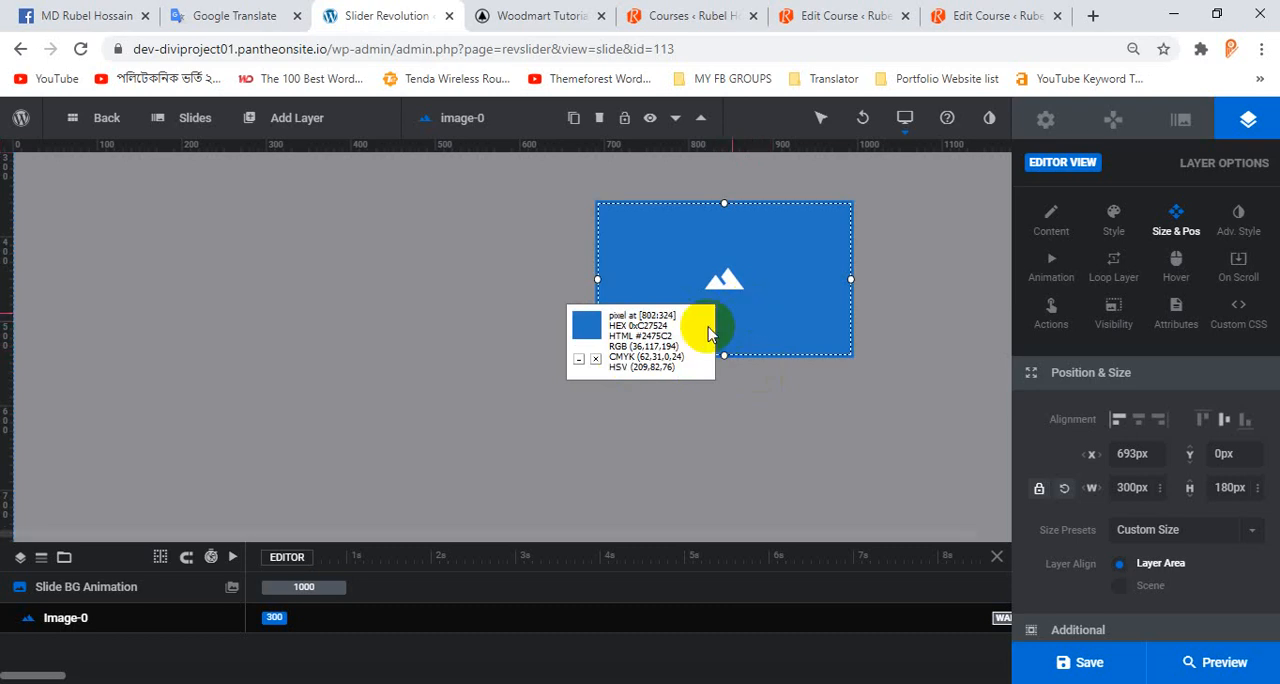
left_click(581, 360)
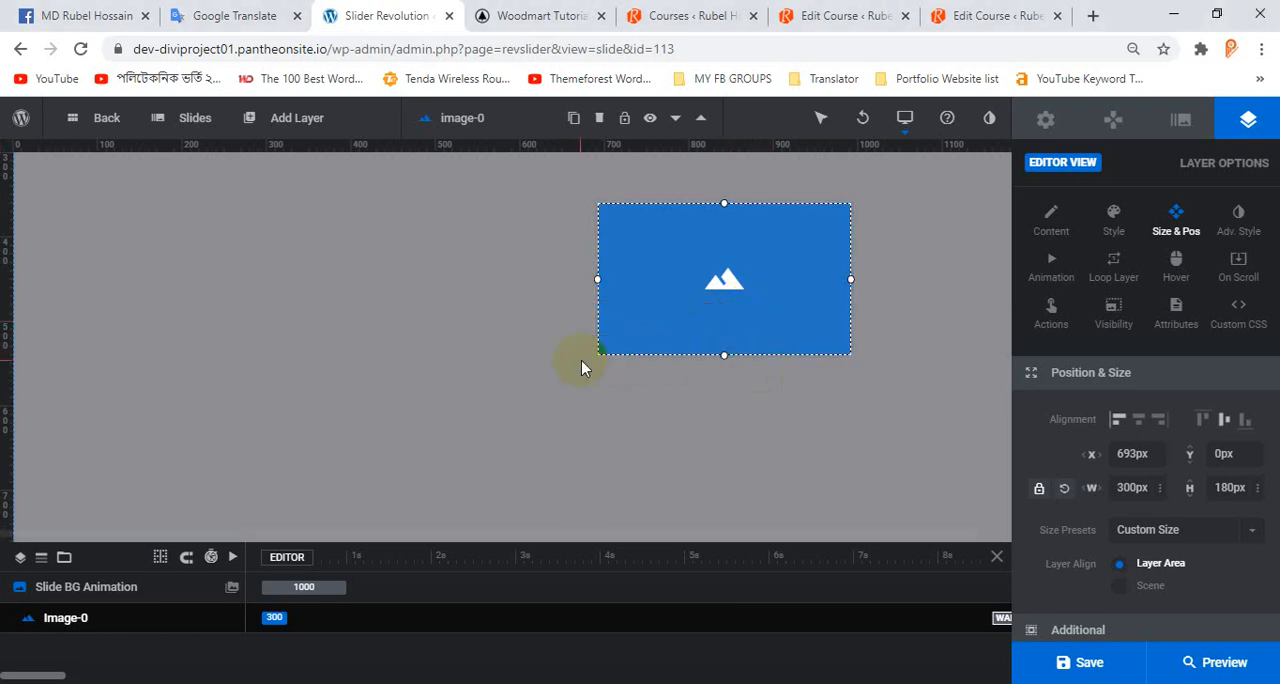
Fill the image layer with the vegetables picture amader-image.png from the media library.
left_click(736, 312)
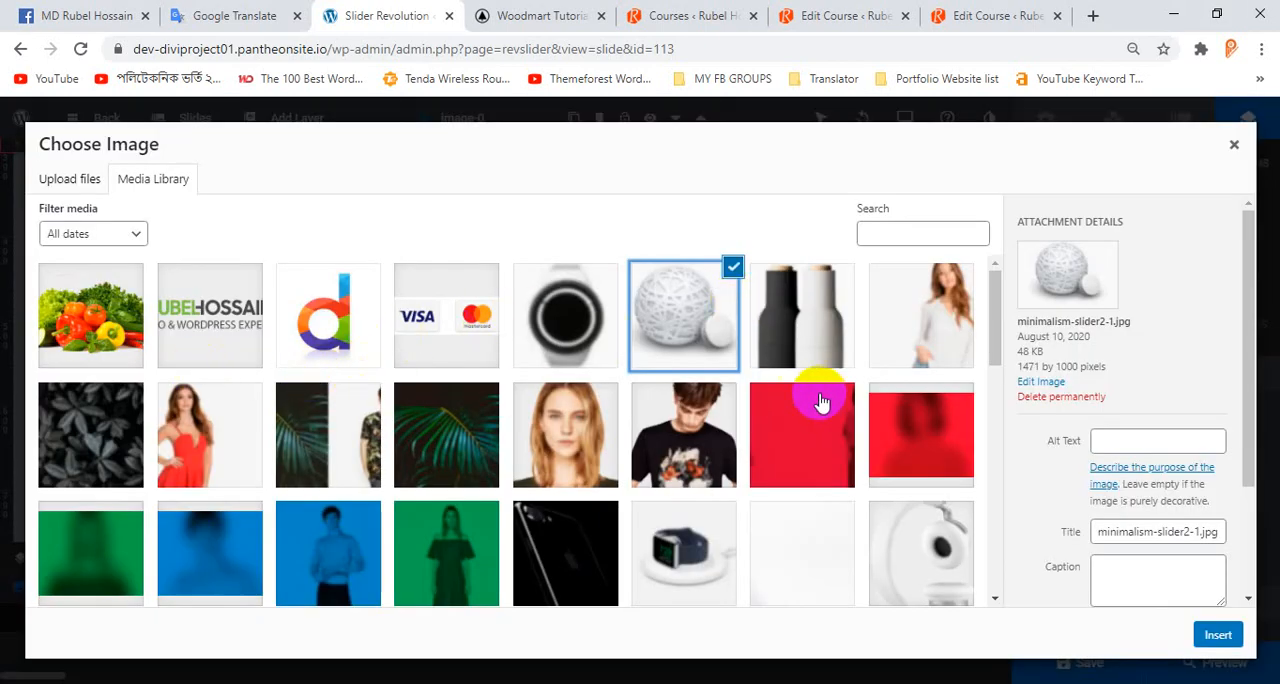
scroll(820, 398, "down", 3)
scroll(557, 360, "up", 3)
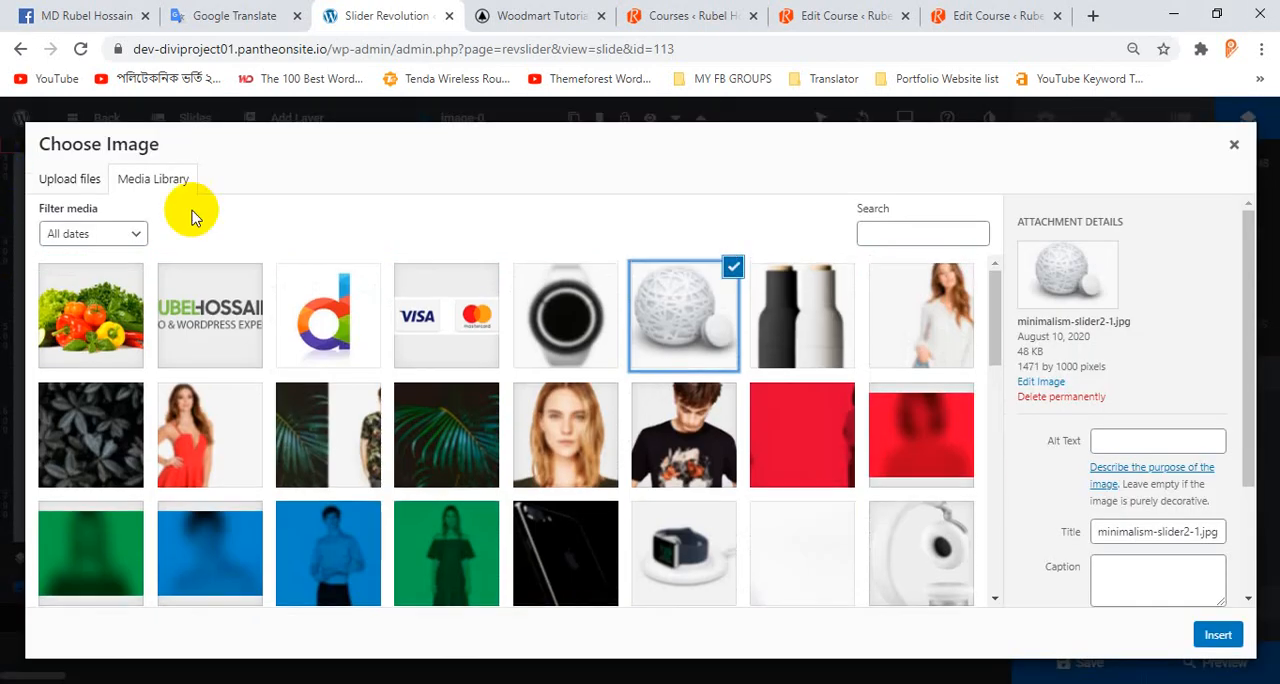
left_click(94, 322)
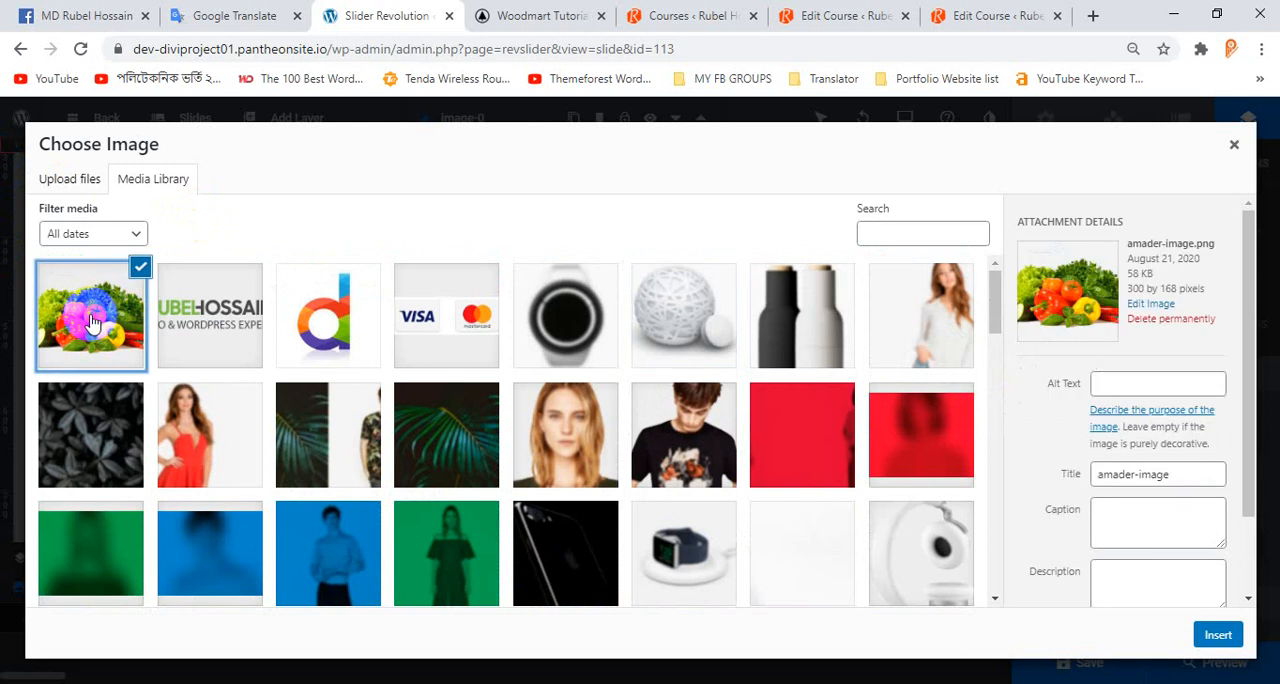
left_click(1212, 637)
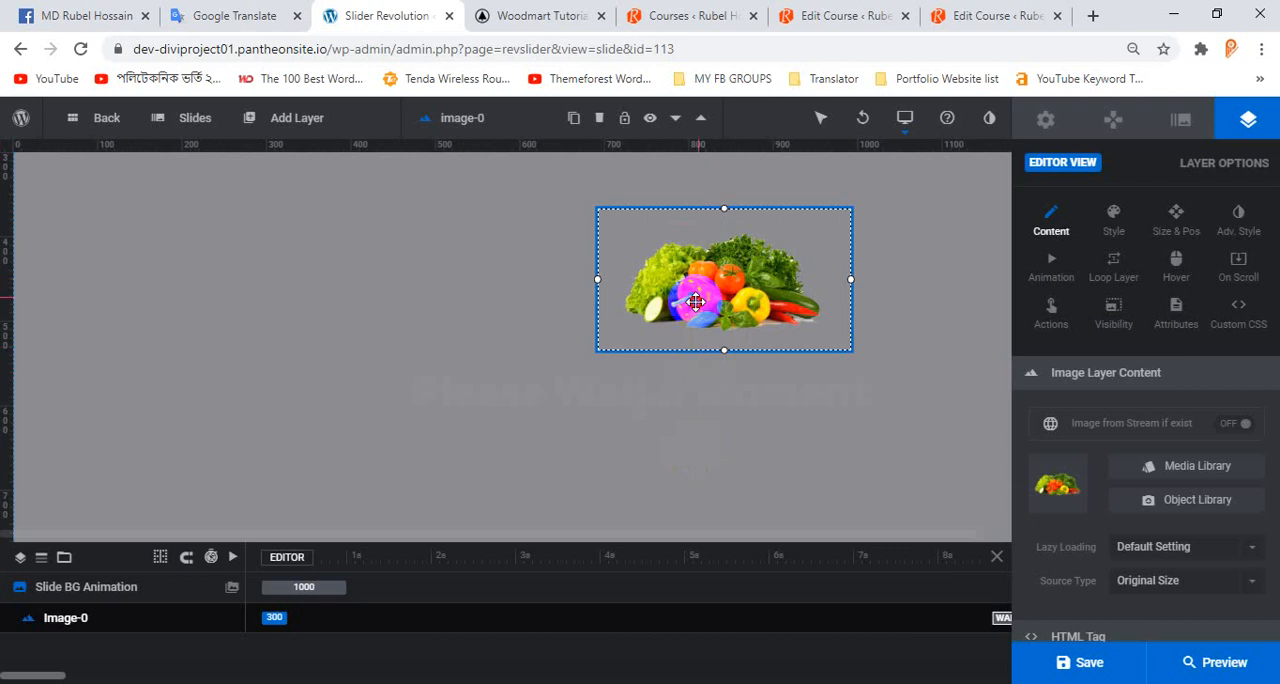
Enlarge the vegetables image to about 580 × 325 px, move it to about X 576, Y 36, and deselect it.
left_click_drag(695, 301, 661, 318)
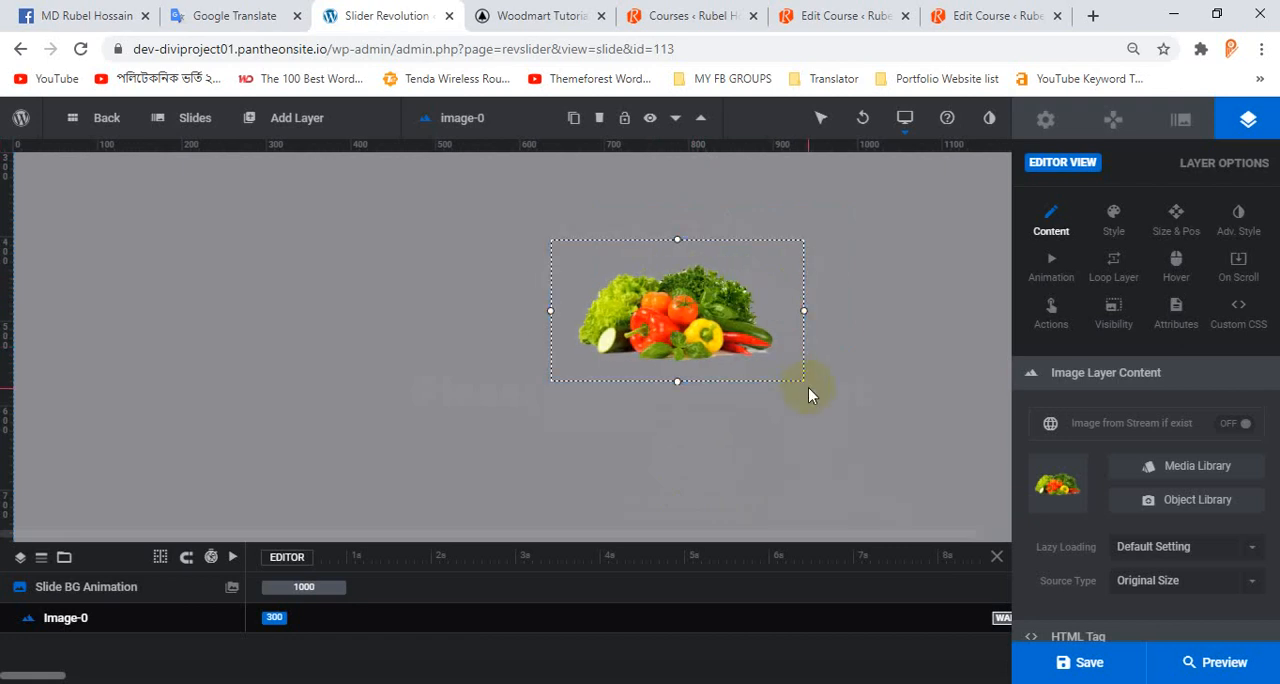
left_click_drag(805, 383, 1045, 520)
left_click_drag(831, 347, 752, 345)
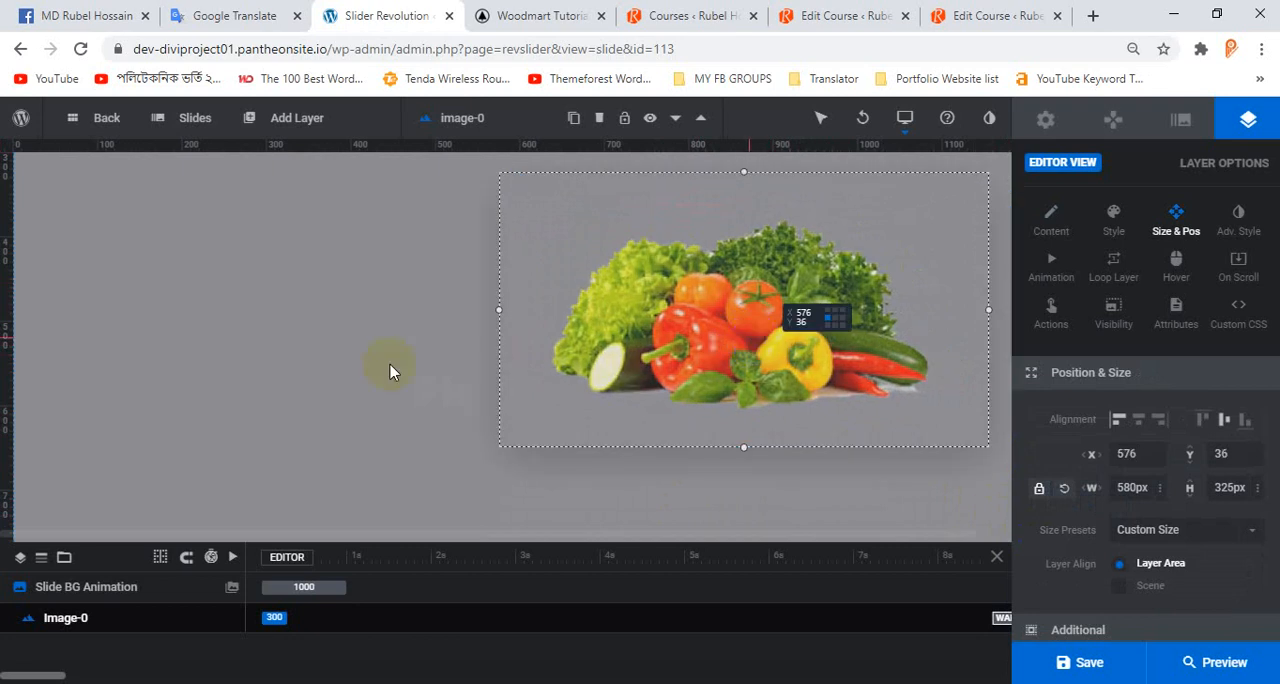
left_click(297, 361)
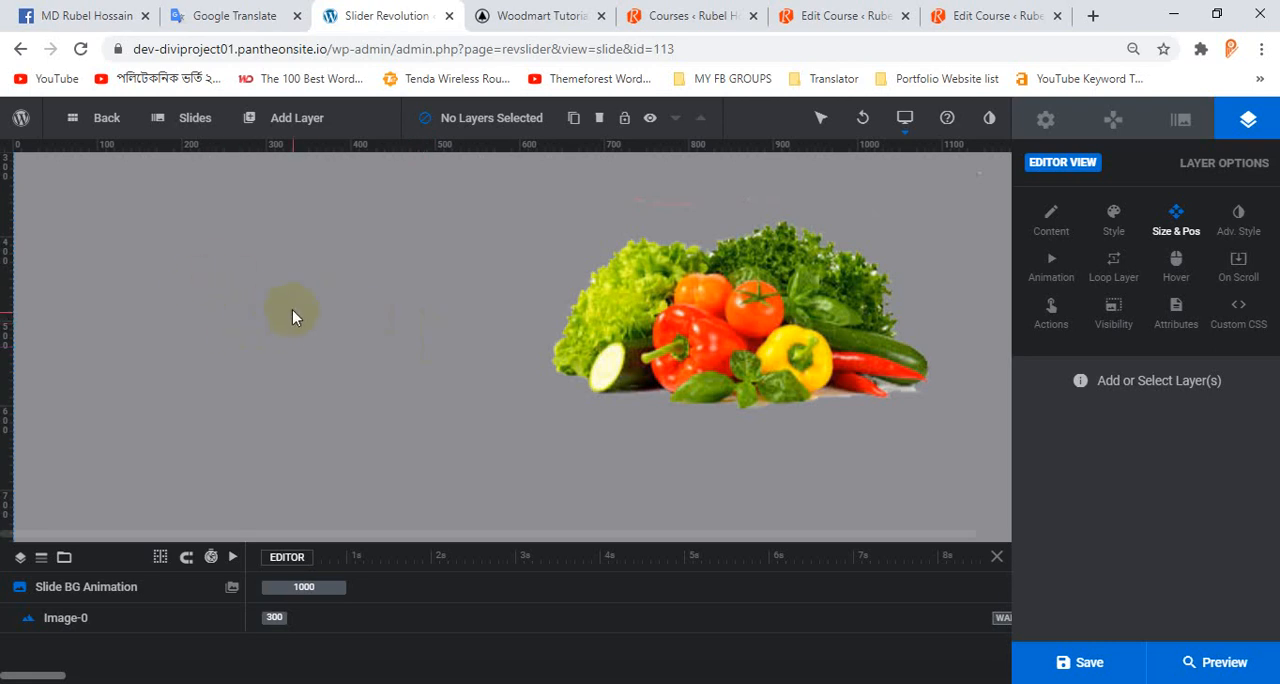
Add a text layer, place it at about X 177 px, Y 379 px, and widen it to about 182 px.
left_click(293, 118)
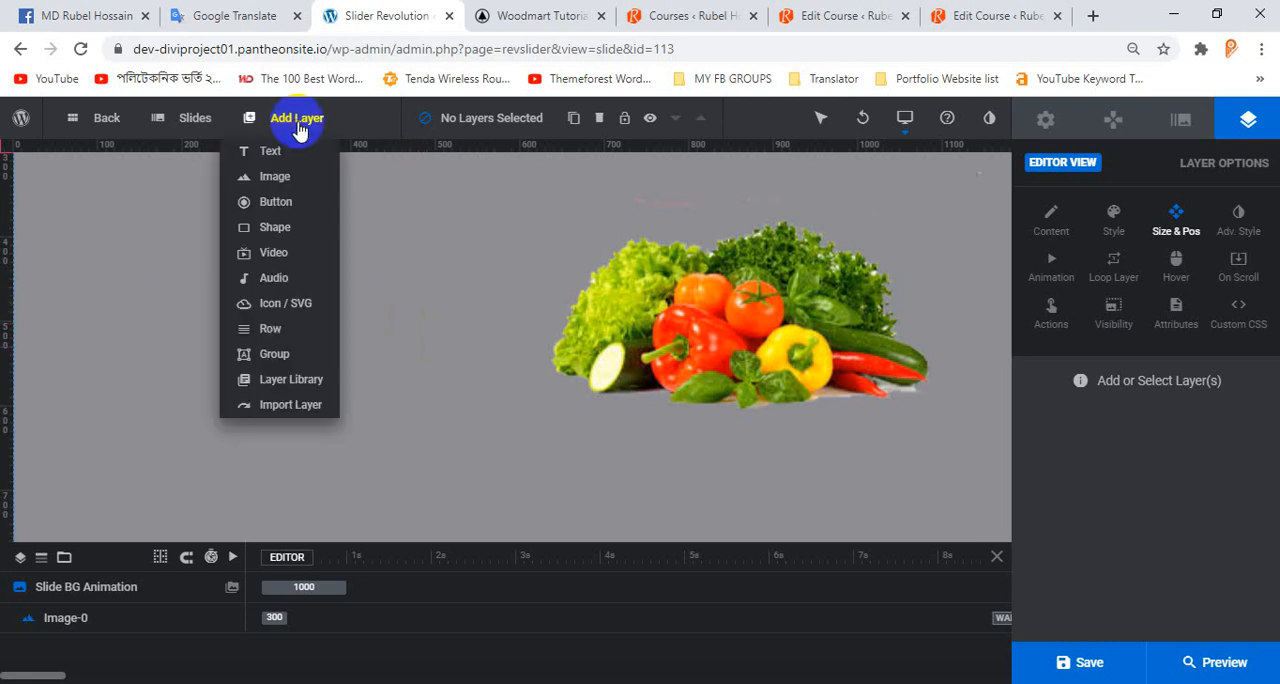
left_click(268, 153)
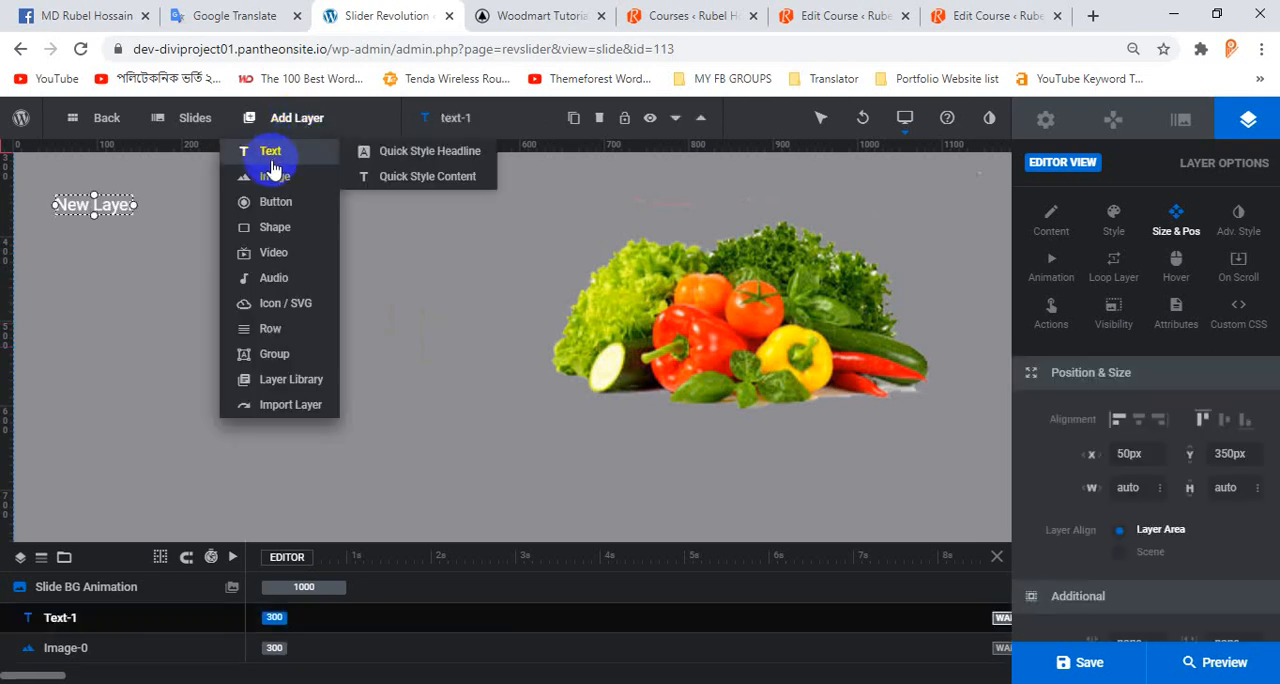
left_click_drag(133, 214, 242, 228)
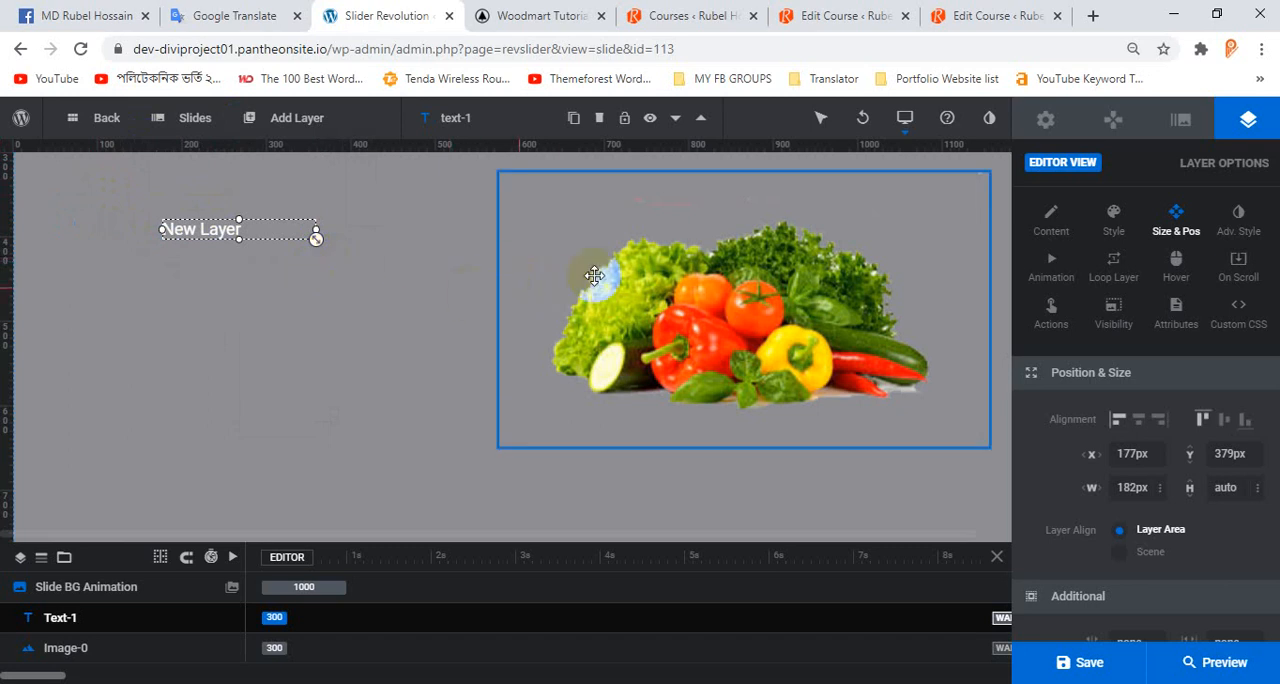
Open the text layer's content for editing and clear its "New Layer" placeholder.
double_click(214, 230)
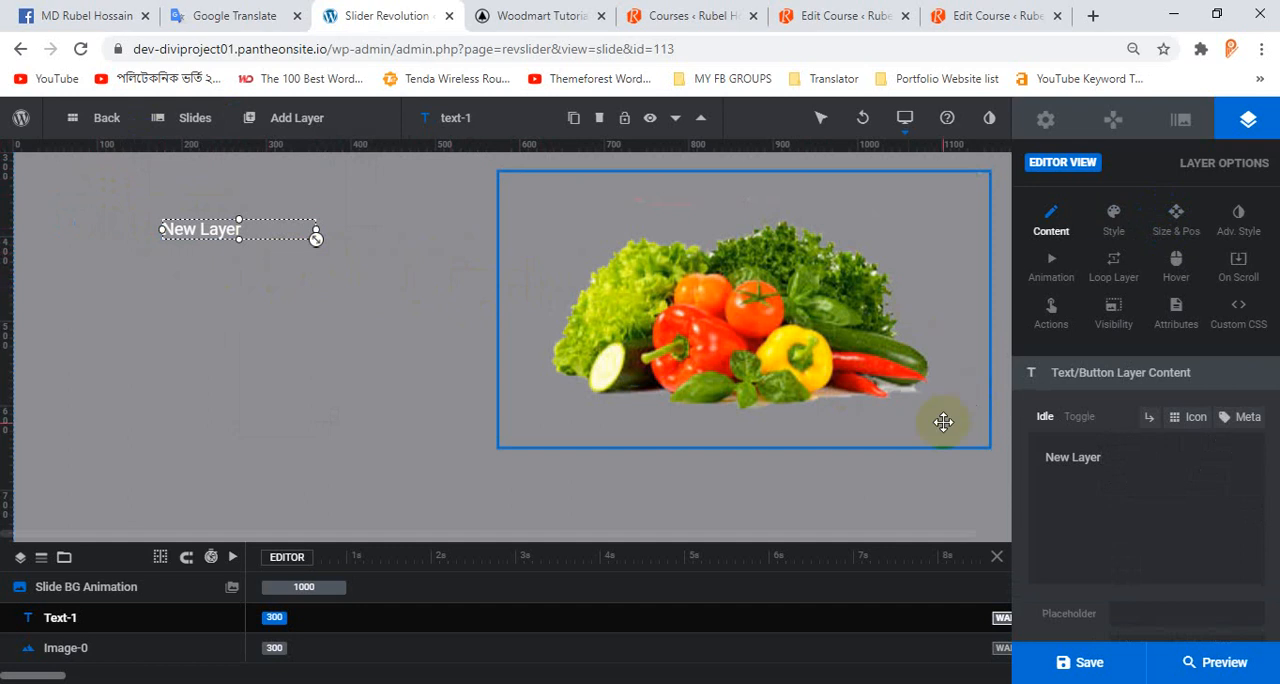
left_click_drag(1114, 457, 1000, 452)
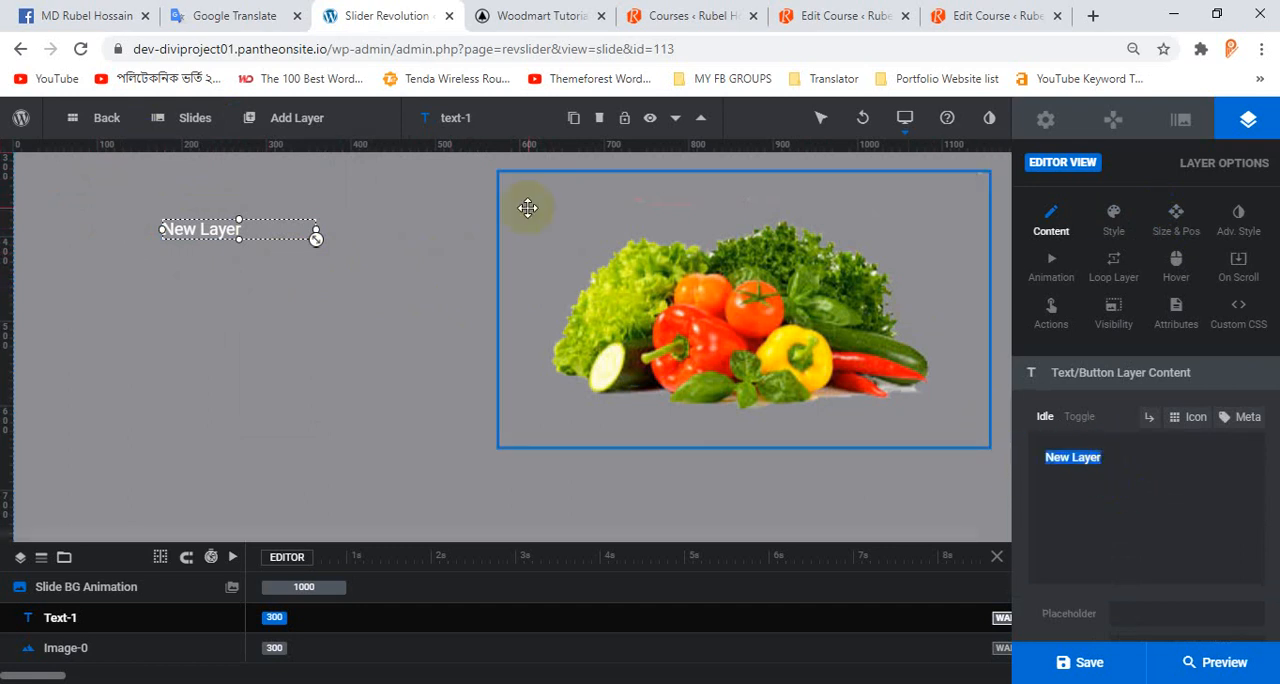
key("BackSpace")
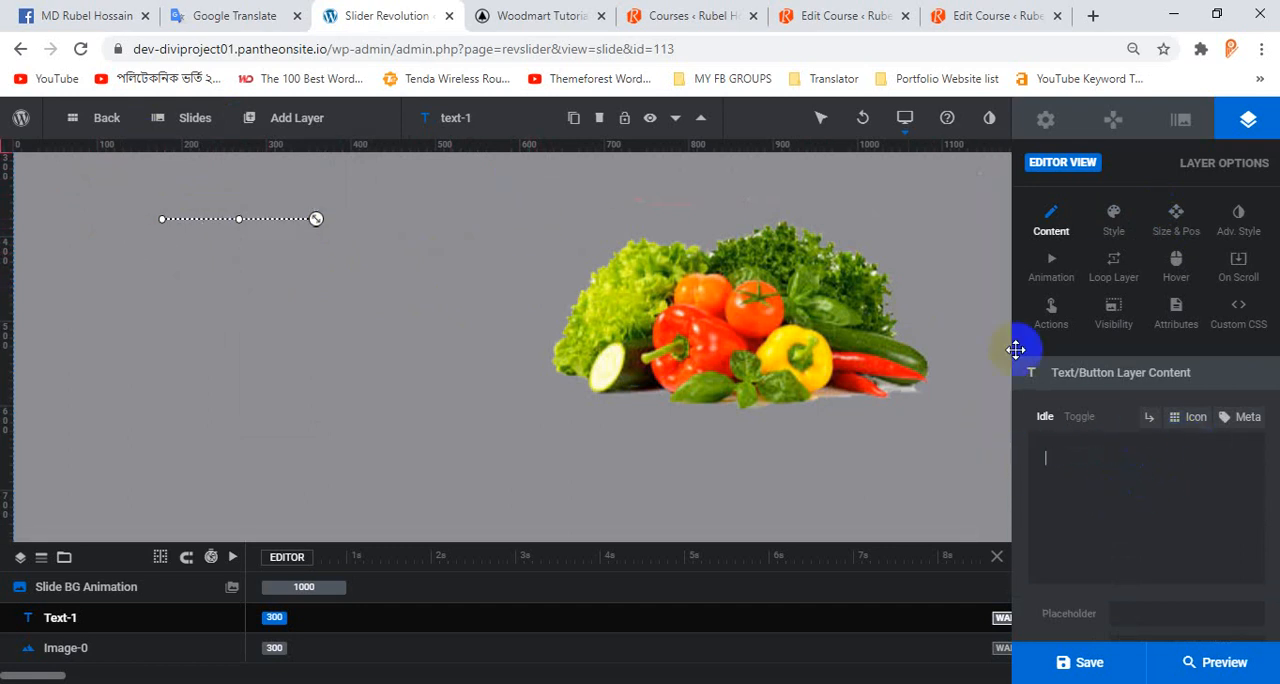
Switch to Google Translate, clear the old source text, set the source language to Bengali and dictate the headline by voice.
left_click(258, 8)
left_click_drag(209, 292, 47, 280)
key("BackSpace")
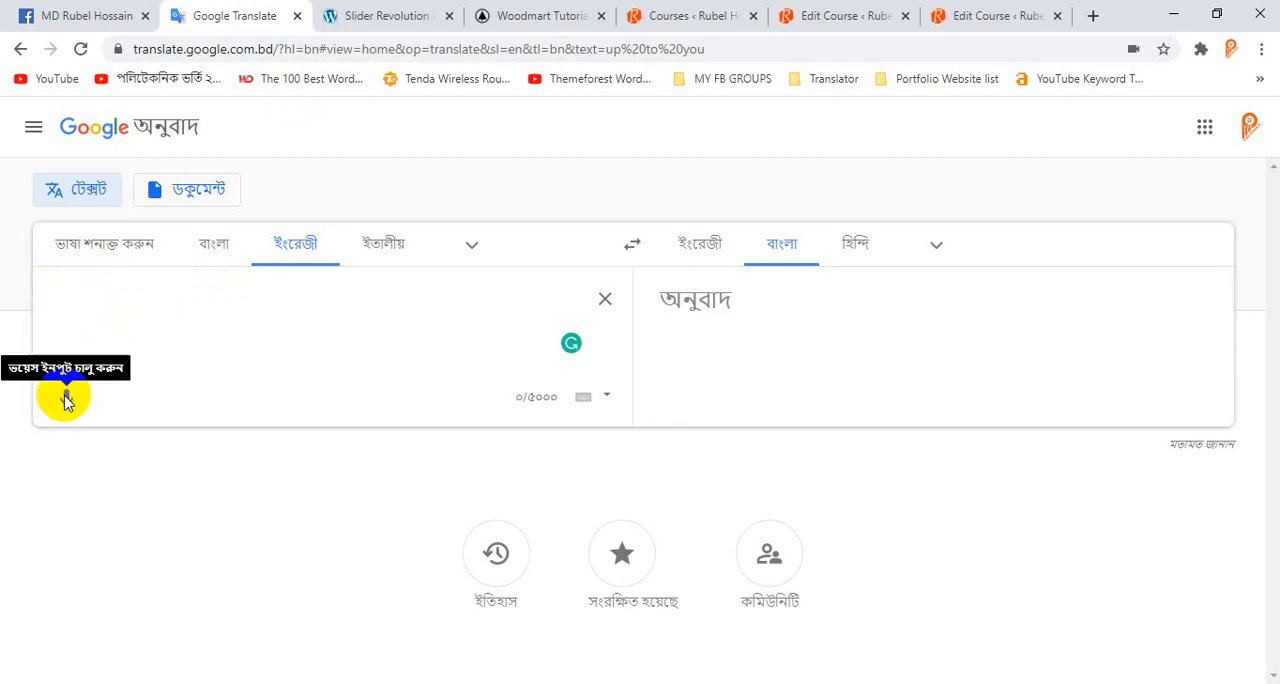
left_click(210, 250)
left_click(67, 397)
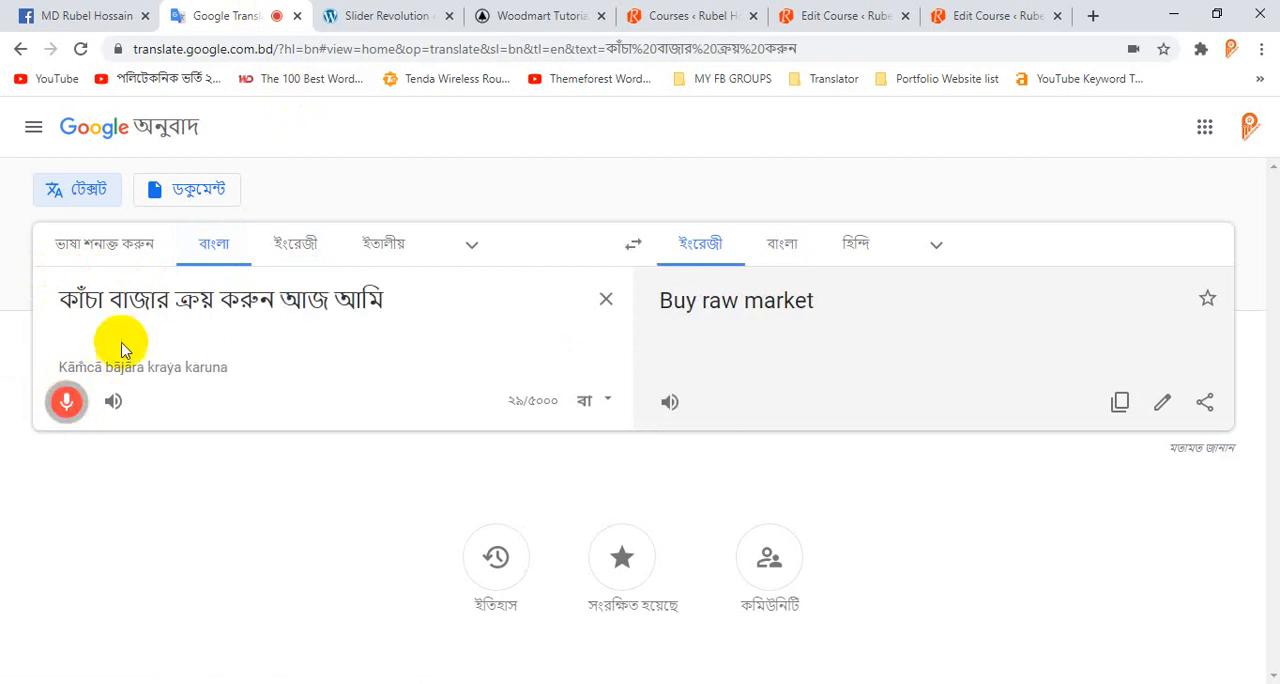
Copy the phrase "কাঁচা বাজার ক্রয় করুন" from the translation source and paste it as the text layer's content in Slider Revolution.
triple_click(178, 300)
left_click_drag(273, 300, 63, 298)
right_click(115, 298)
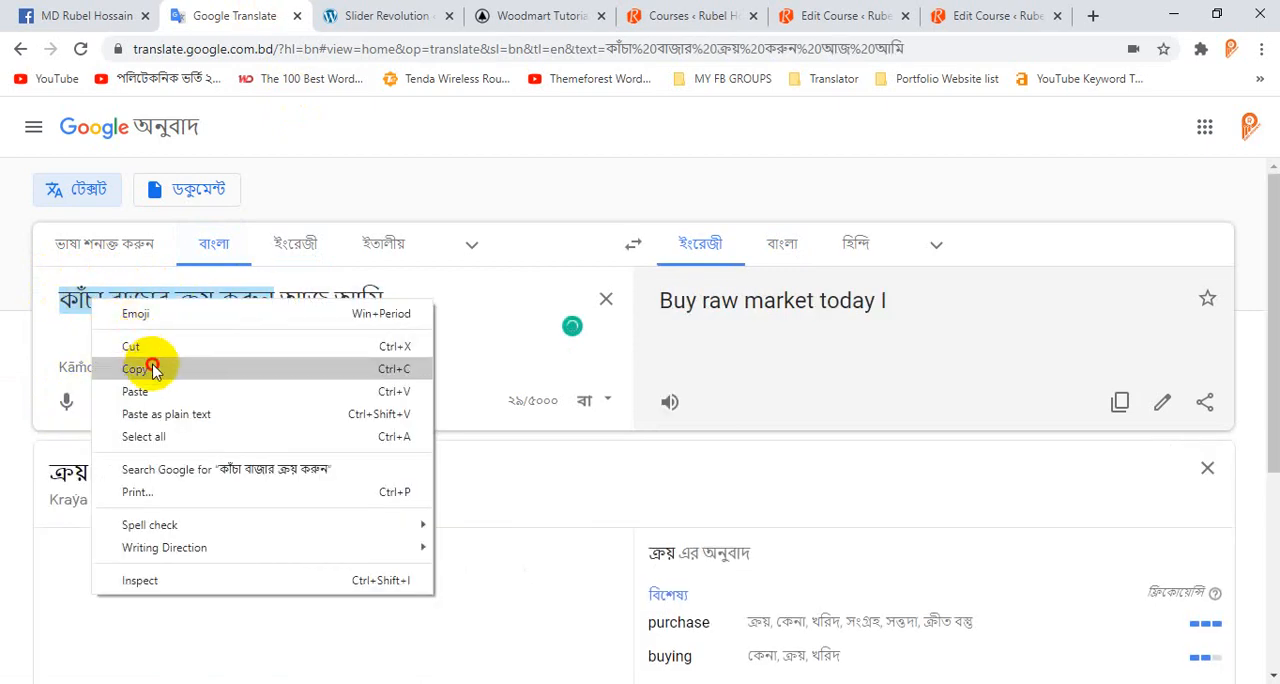
left_click(137, 366)
left_click(350, 14)
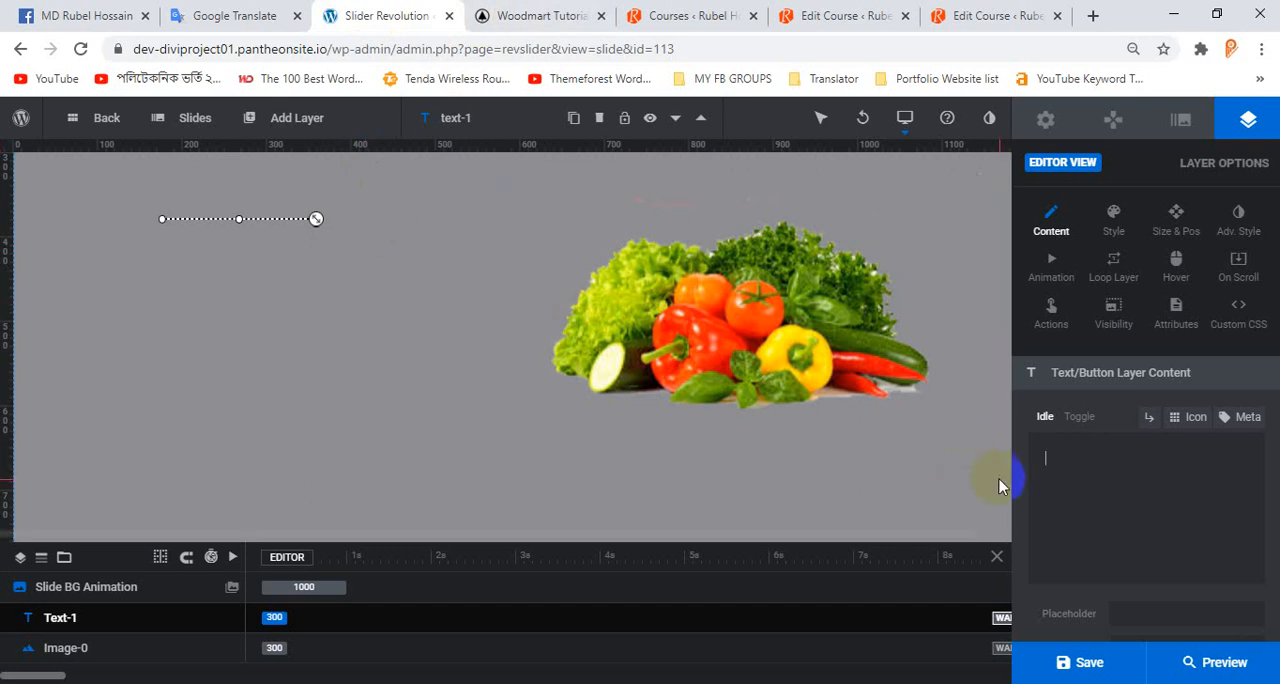
key("ctrl+v")
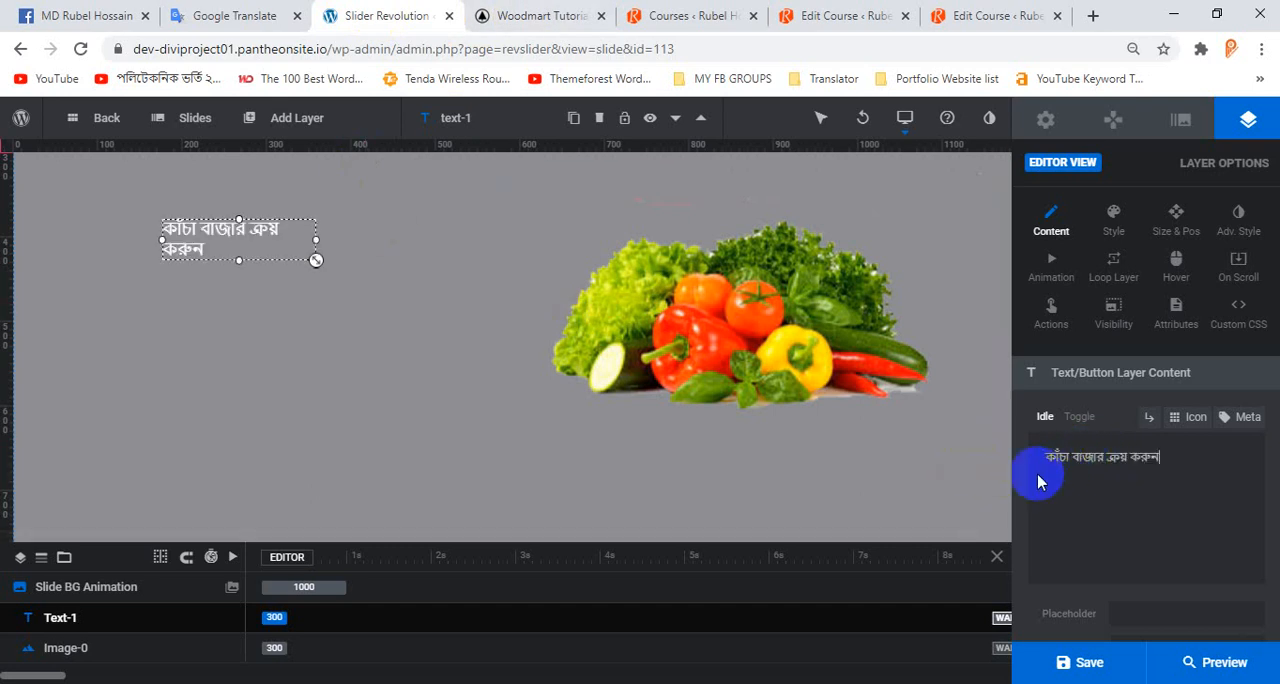
Widen the headline layer so it fits on one line and enlarge its text to about 63 px.
left_click_drag(316, 241, 446, 237)
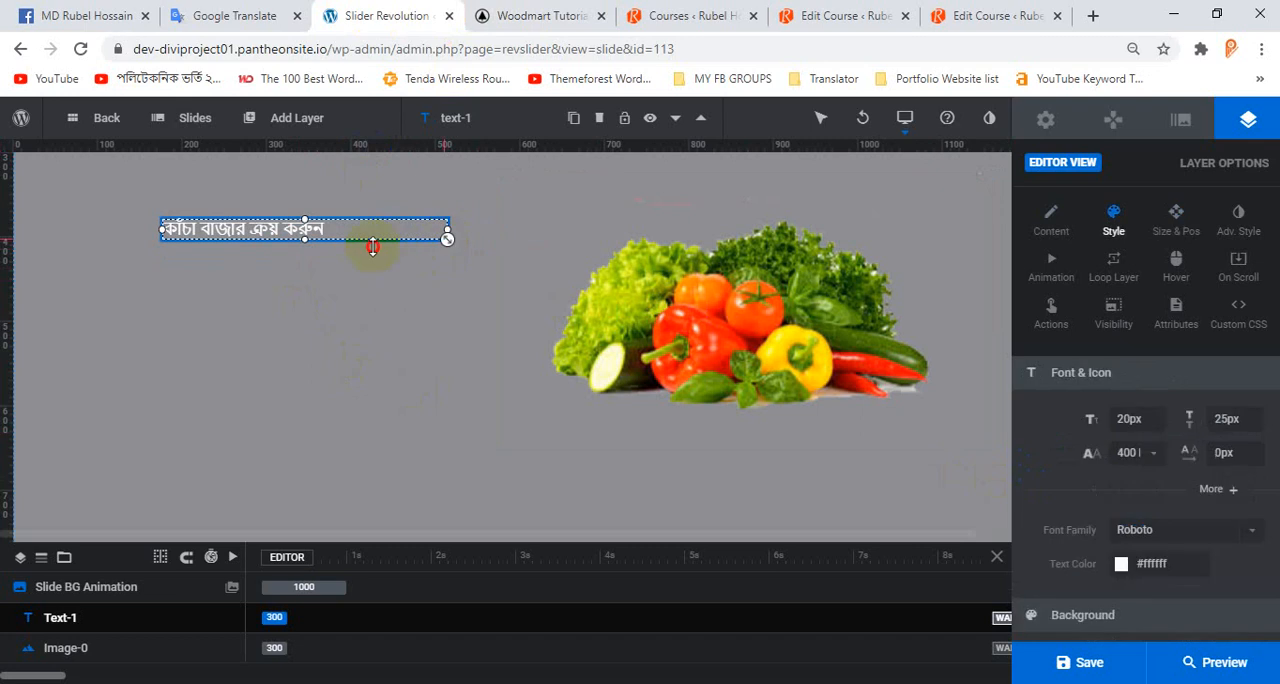
left_click_drag(366, 240, 284, 262)
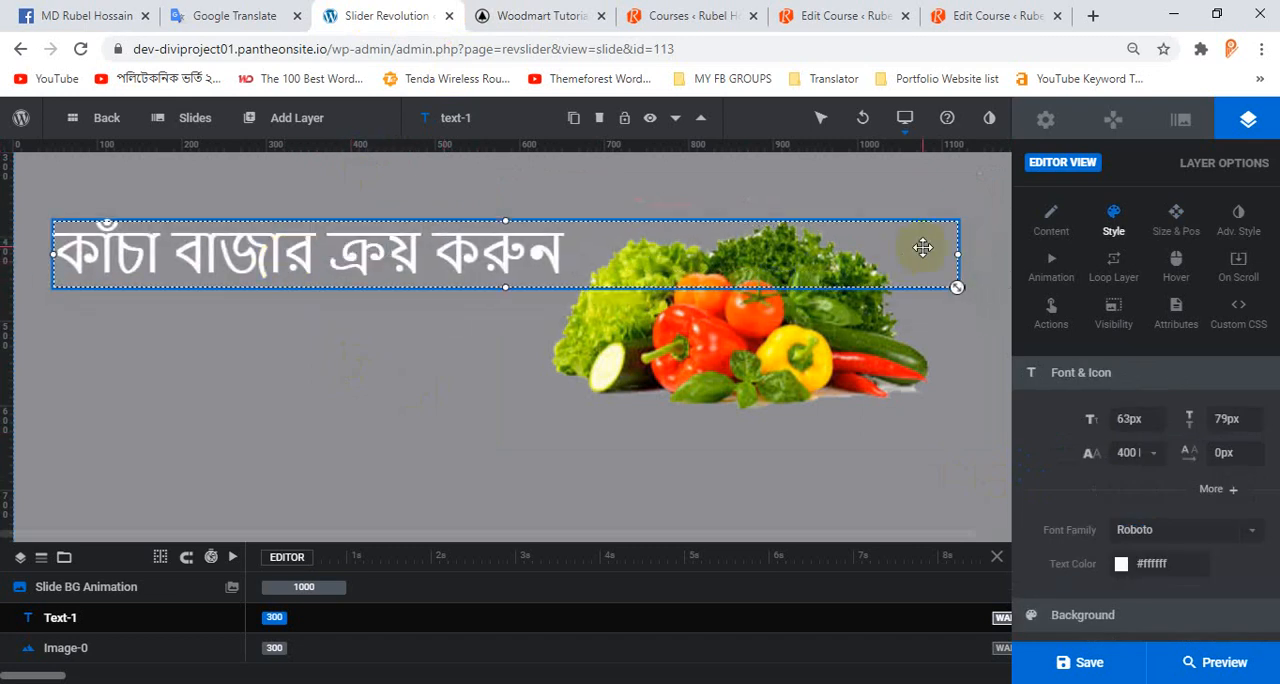
Nudge the vegetables image slightly left and narrow the headline layer to about 616 px.
mouse_move(957, 257)
left_mouse_down()
mouse_move(840, 263)
mouse_move(944, 263)
left_mouse_up()
left_click(366, 251)
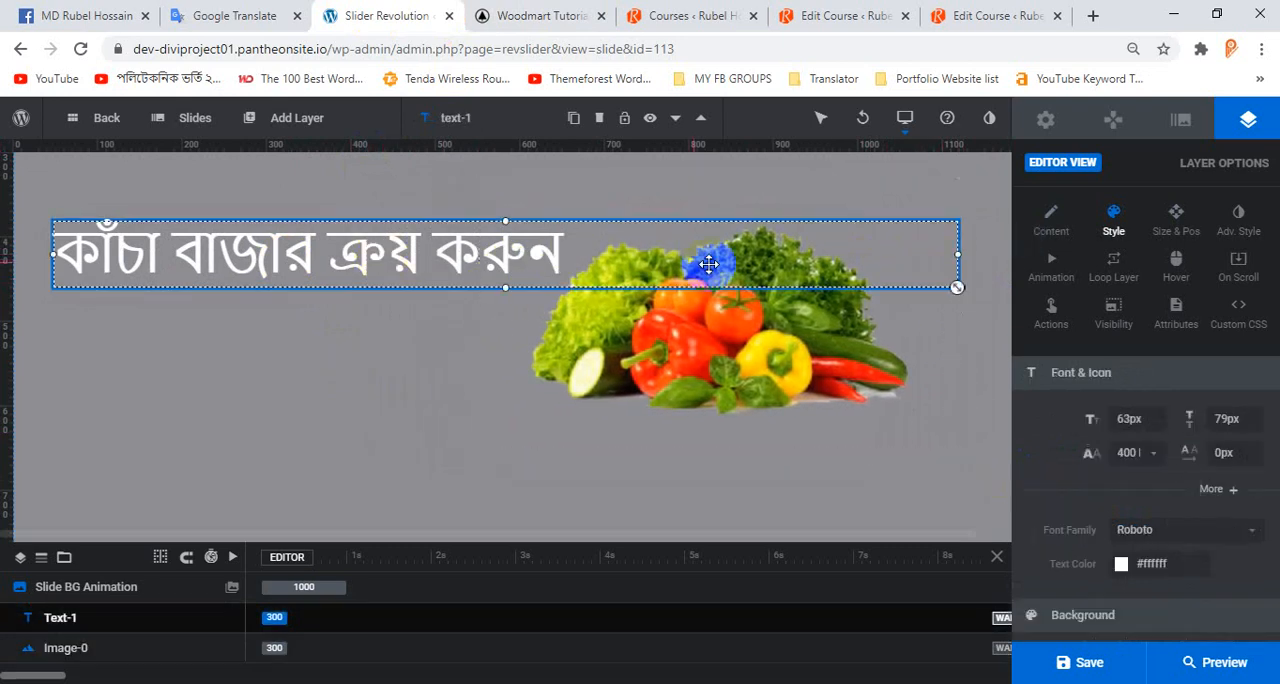
left_click_drag(924, 255, 581, 247)
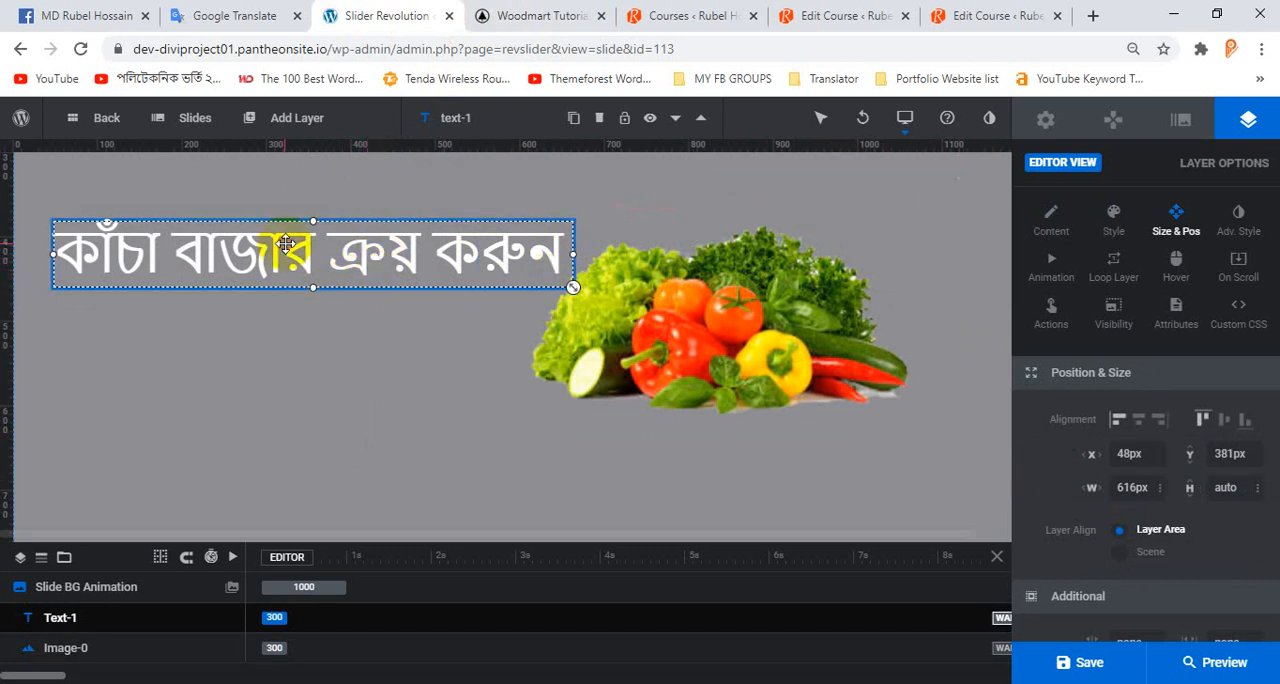
Set the headline's font weight to 700 Bold.
left_click(1113, 225)
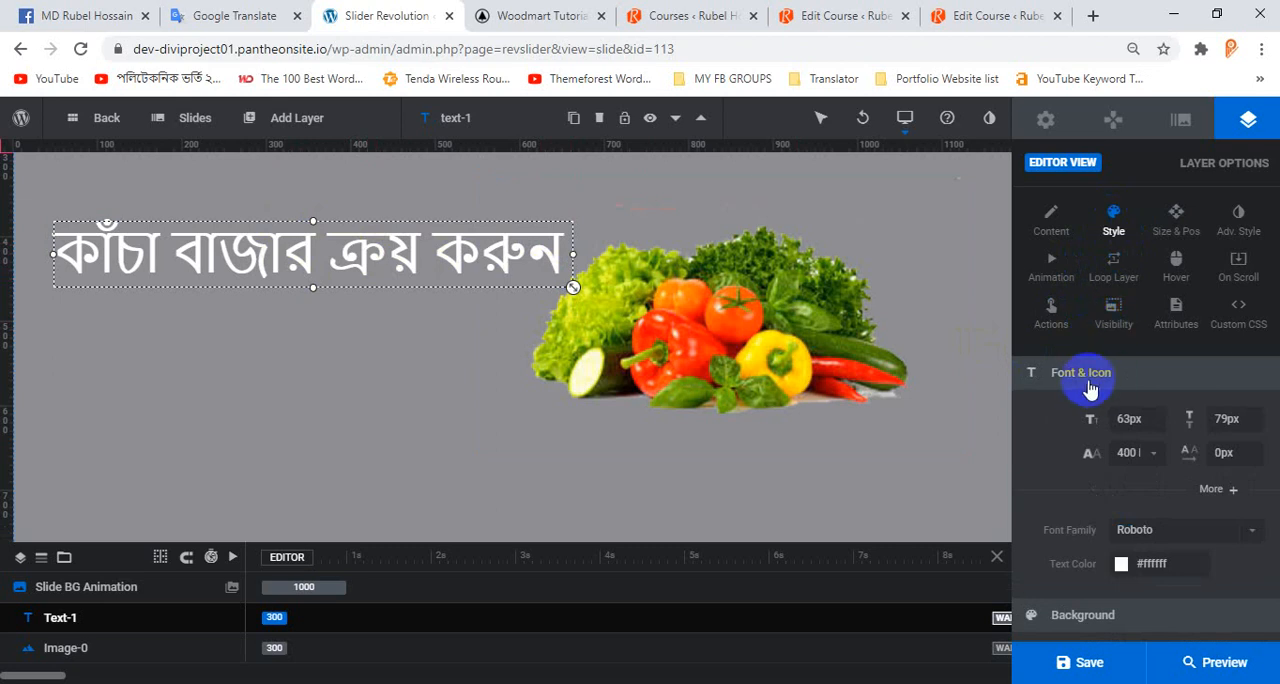
left_click(1133, 416)
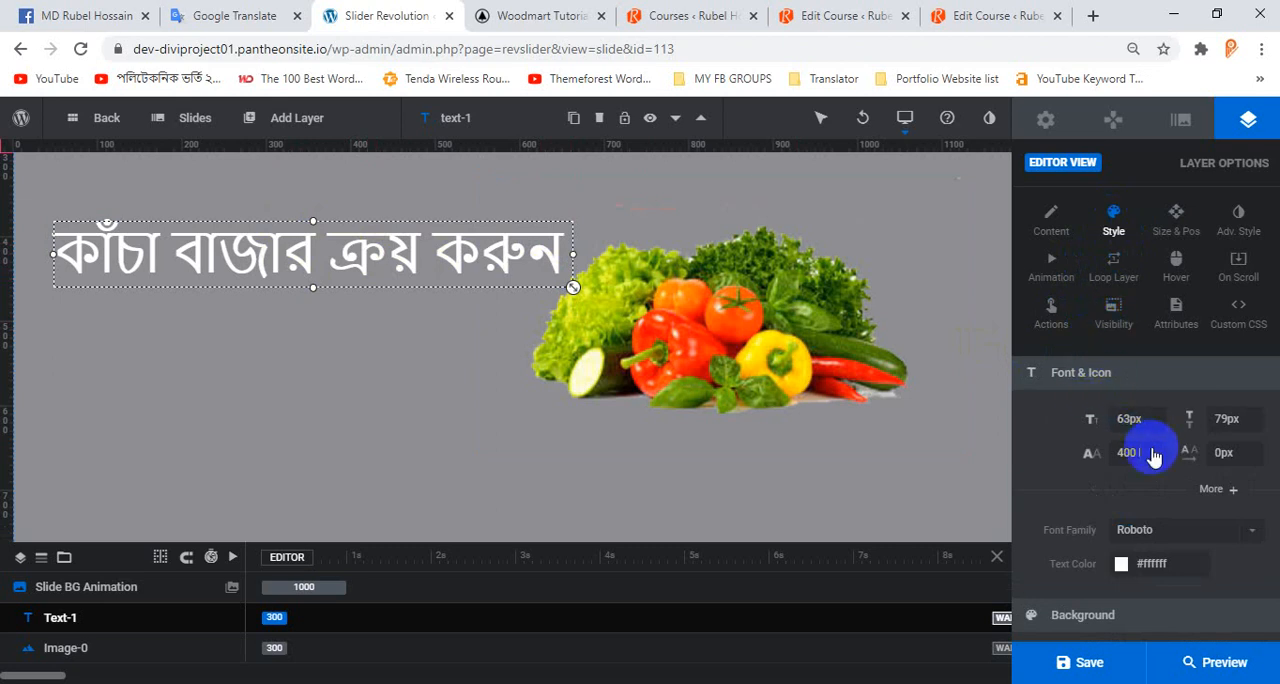
left_click(1230, 424)
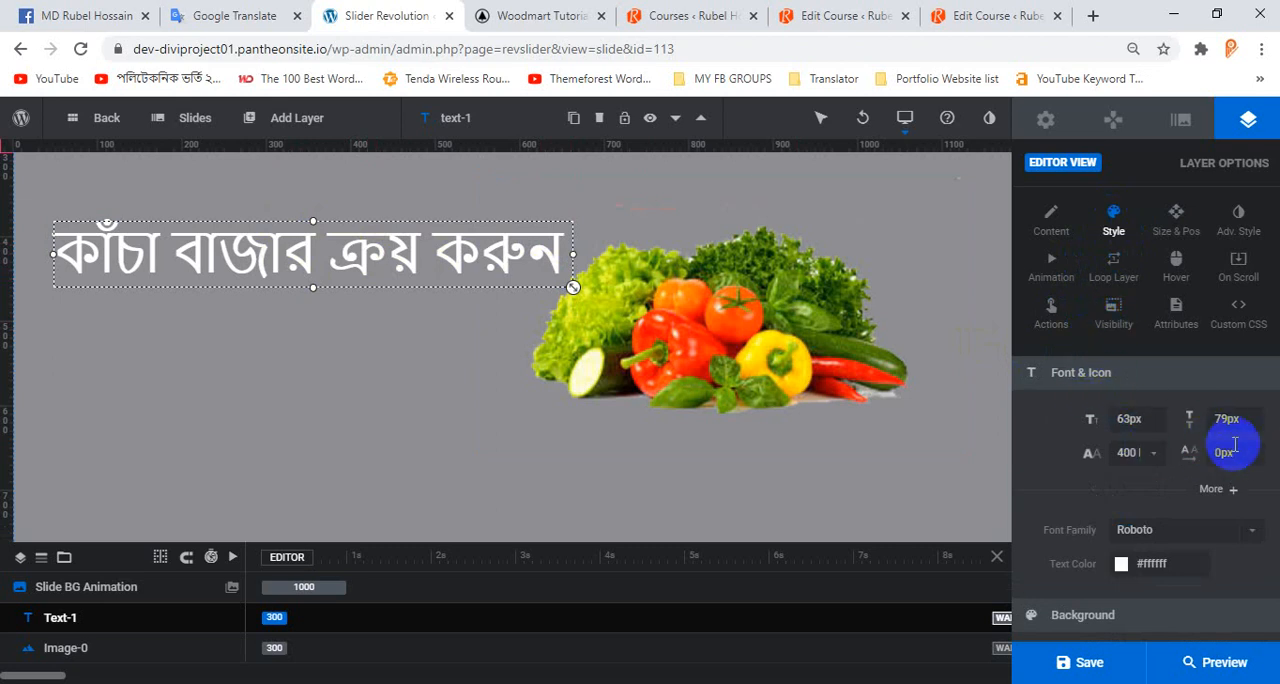
left_click(1160, 455)
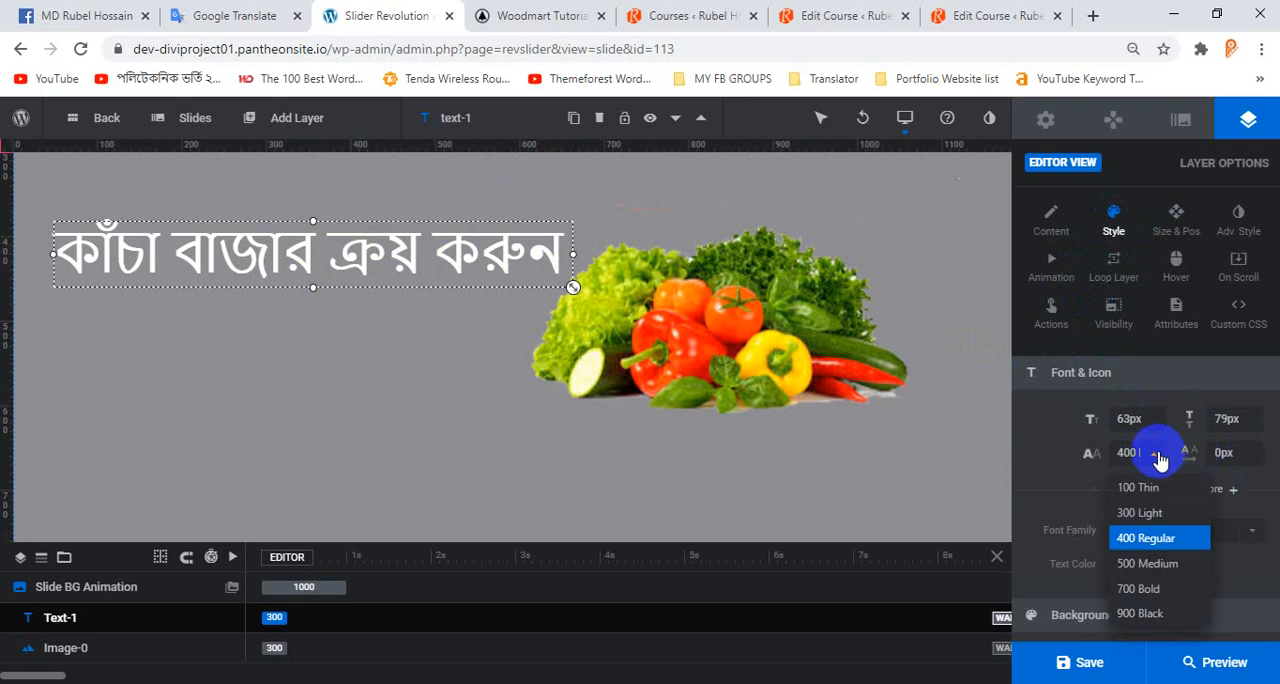
left_click(1155, 592)
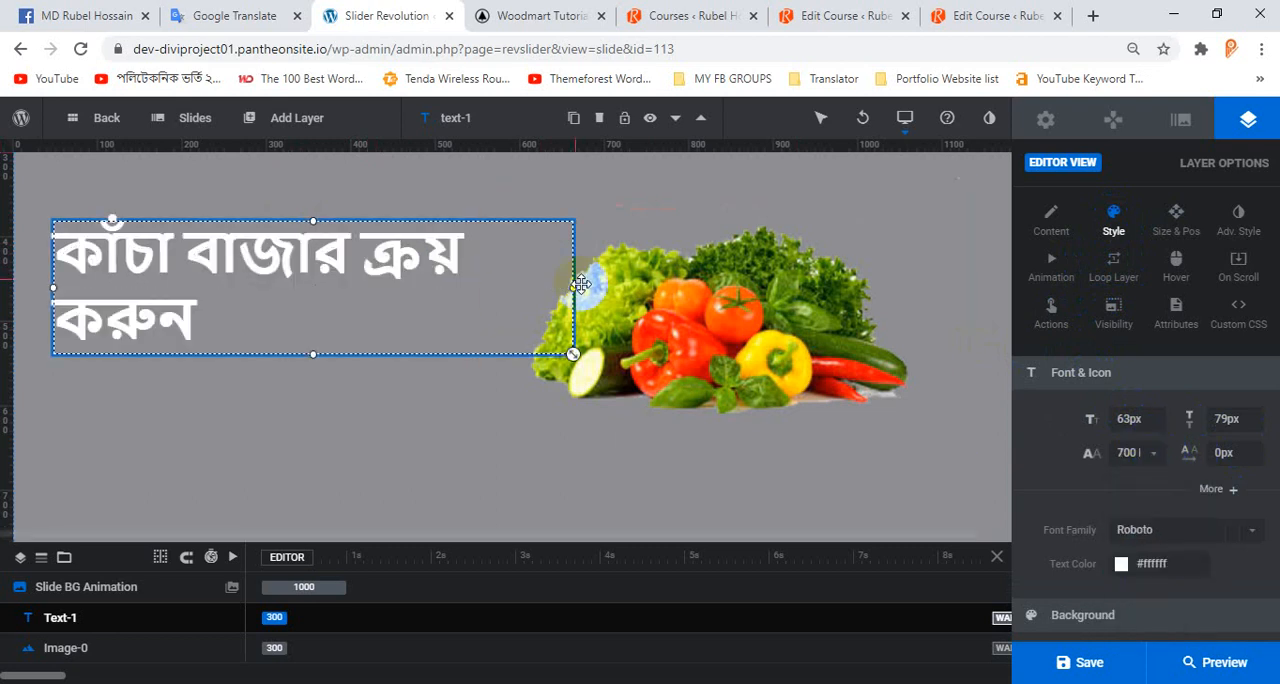
Widen the headline layer to about 699 px and move it to about X 15 px, Y 377 px.
left_click_drag(576, 287, 645, 287)
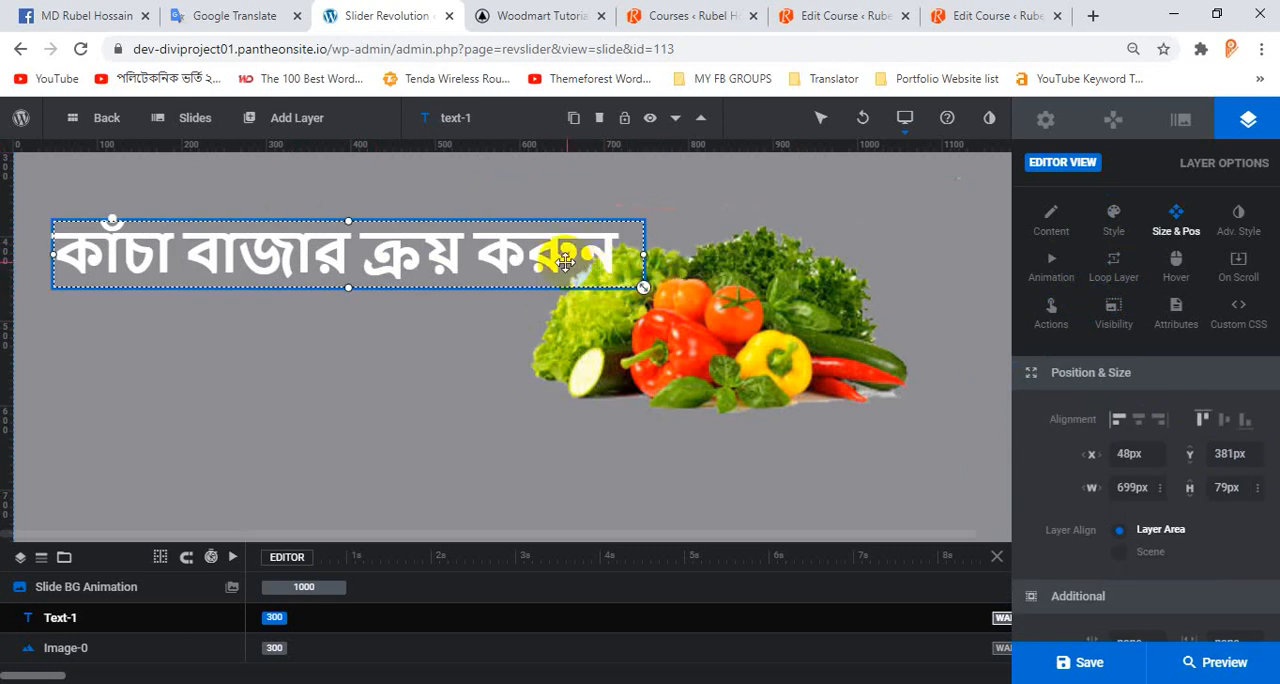
left_click_drag(586, 251, 537, 262)
Set the headline's text color to the green preset #4cd964 and apply it.
scroll(1170, 470, "down", 2)
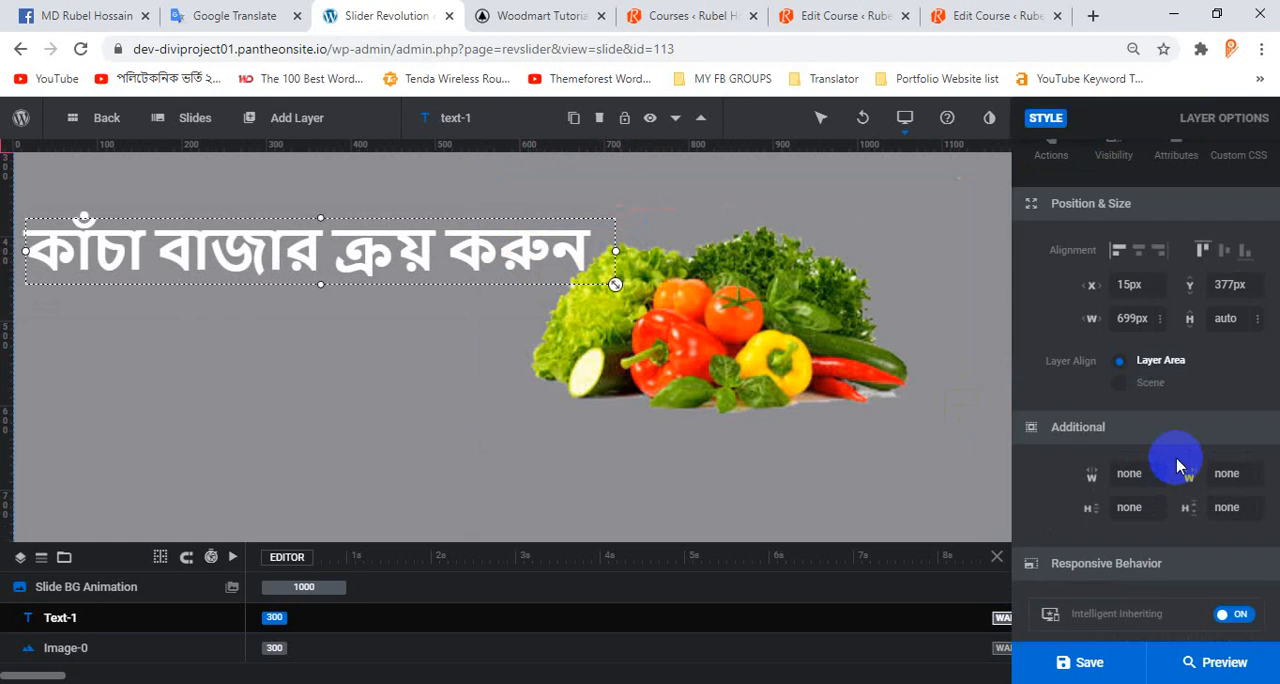
scroll(1160, 445, "down", 2)
scroll(1160, 443, "up", 4)
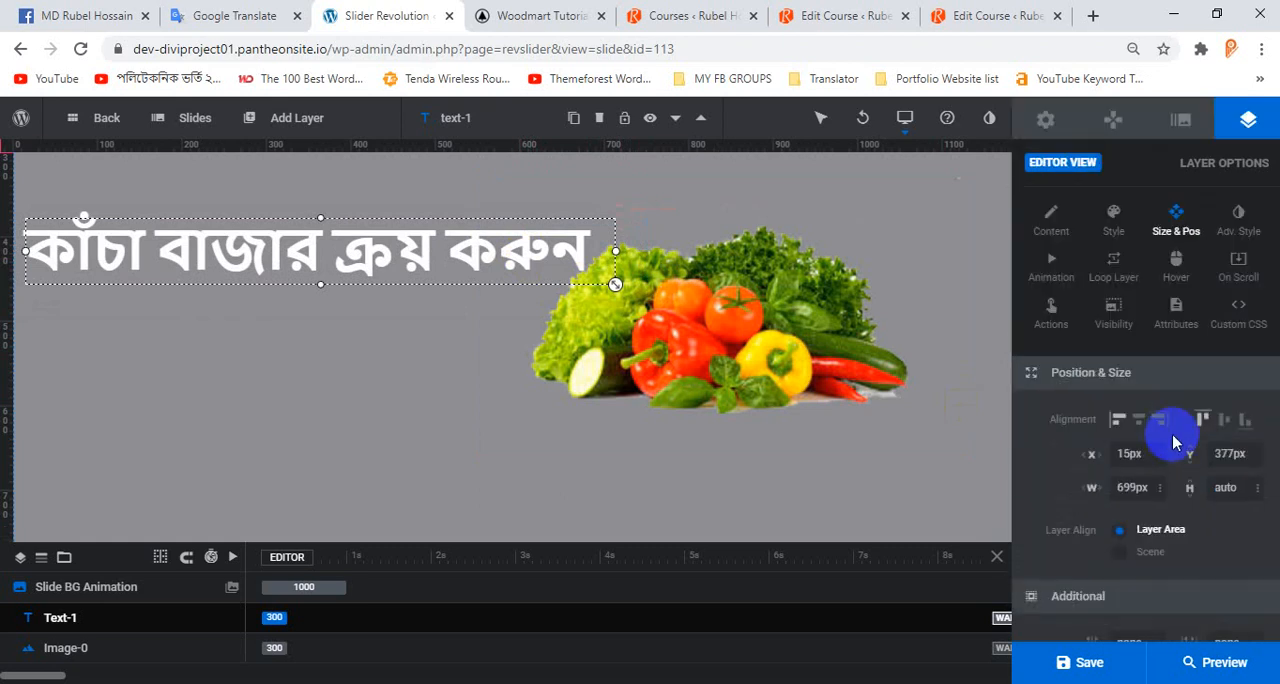
left_click(1113, 211)
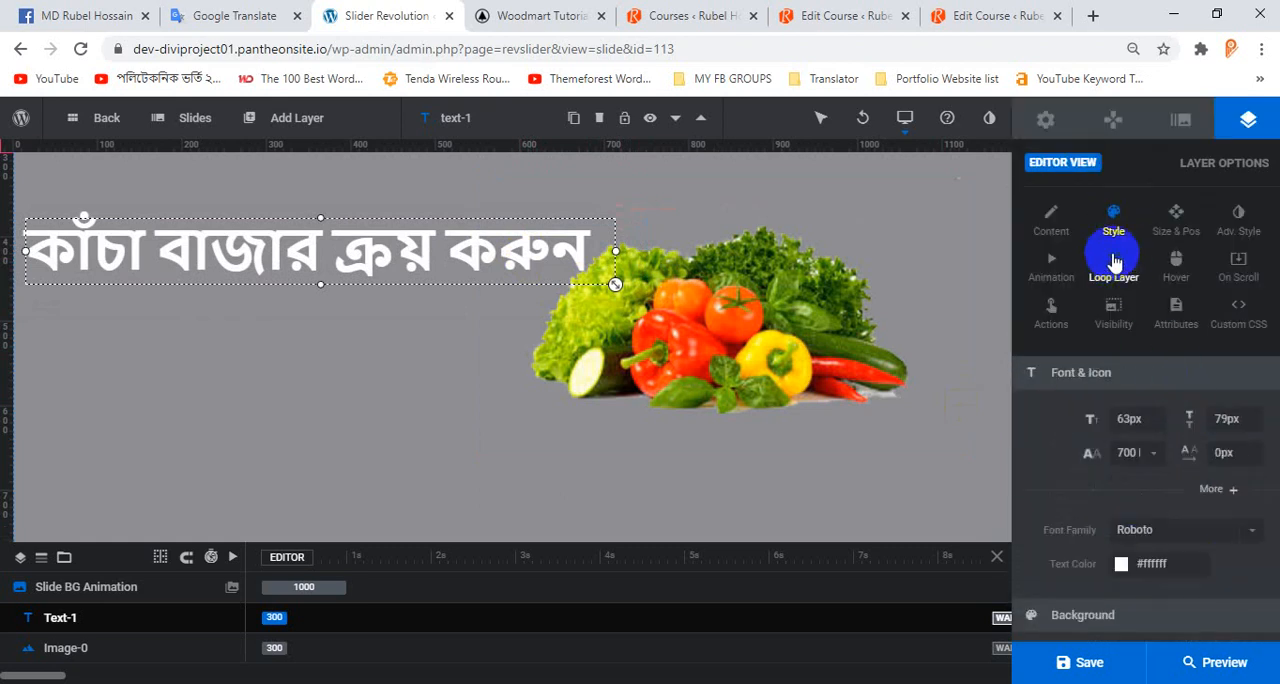
scroll(1178, 455, "down", 1)
left_click(1121, 481)
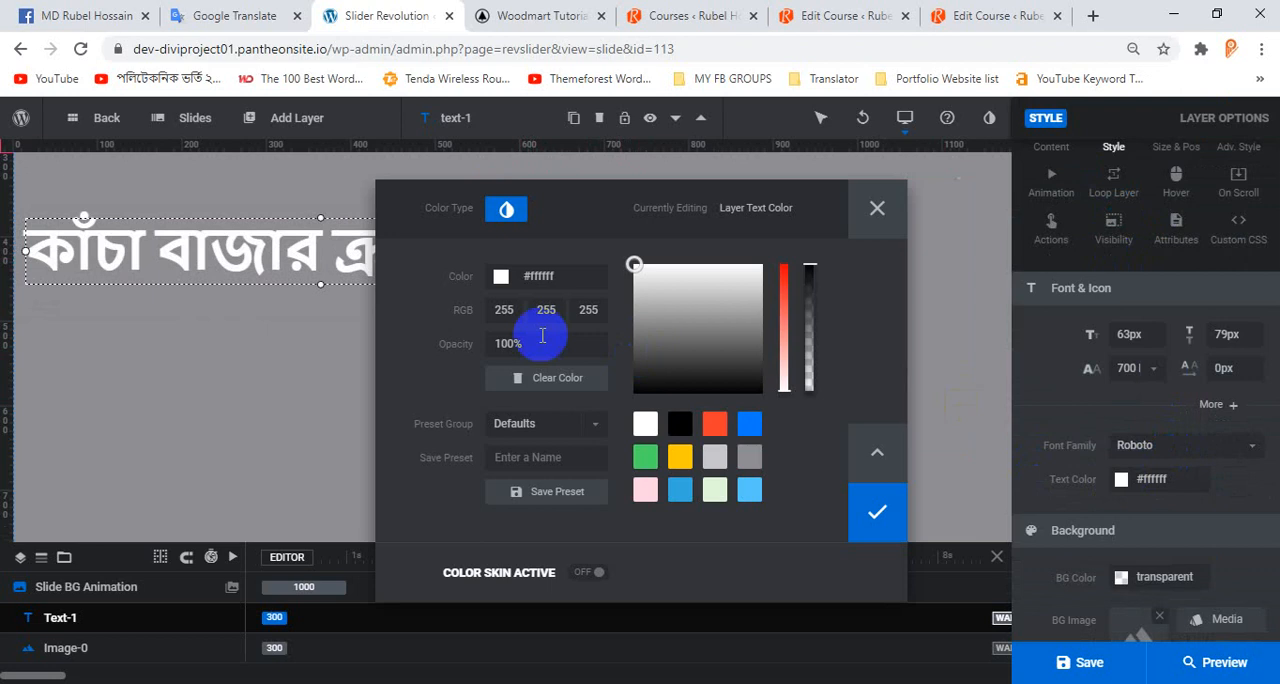
left_click(646, 457)
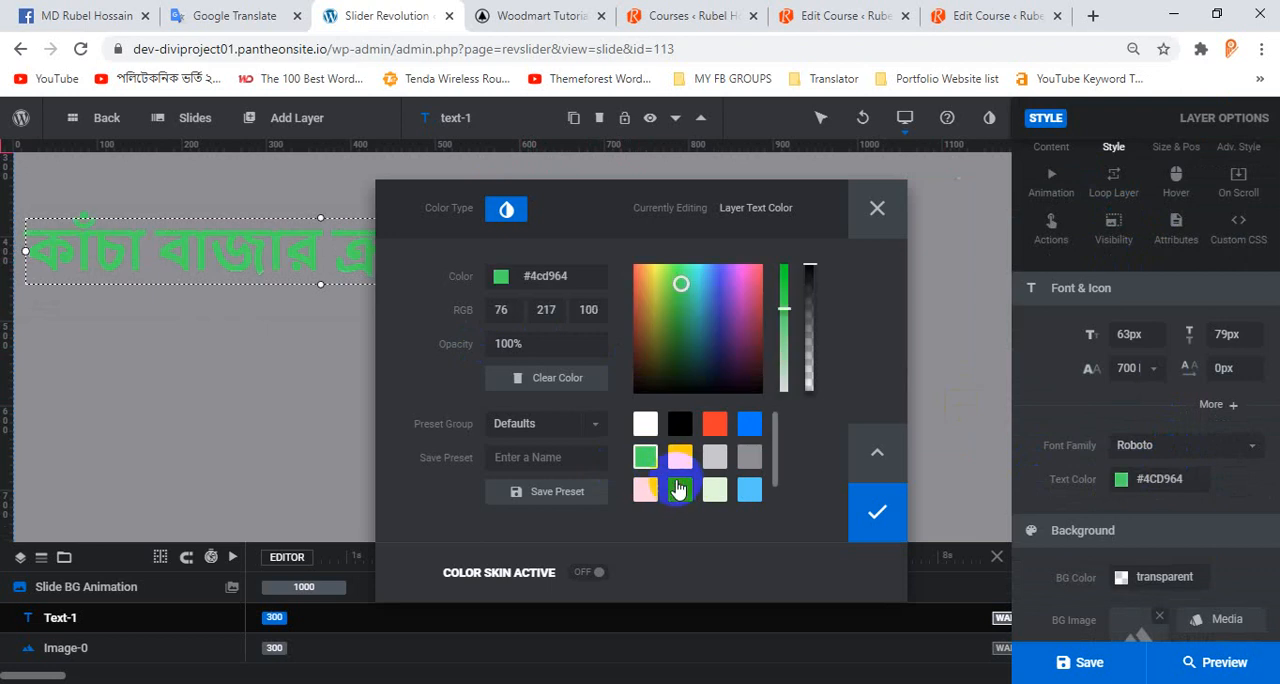
left_click(679, 488)
left_click(646, 459)
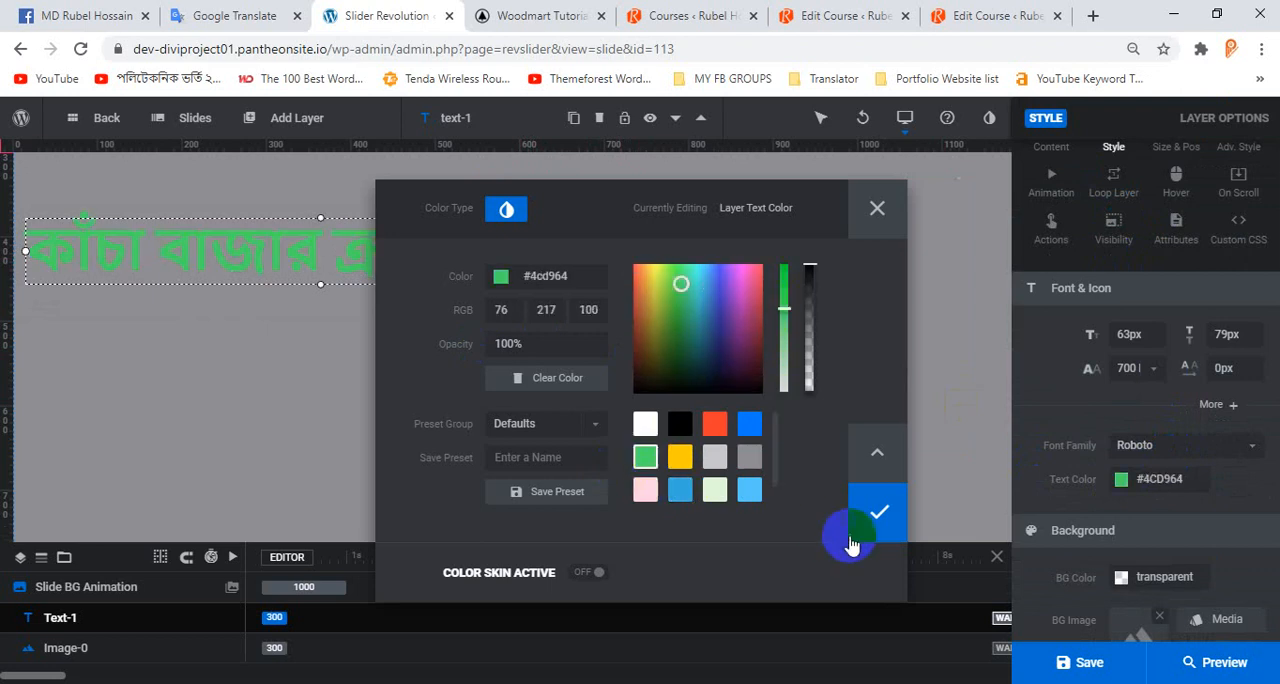
left_click(877, 512)
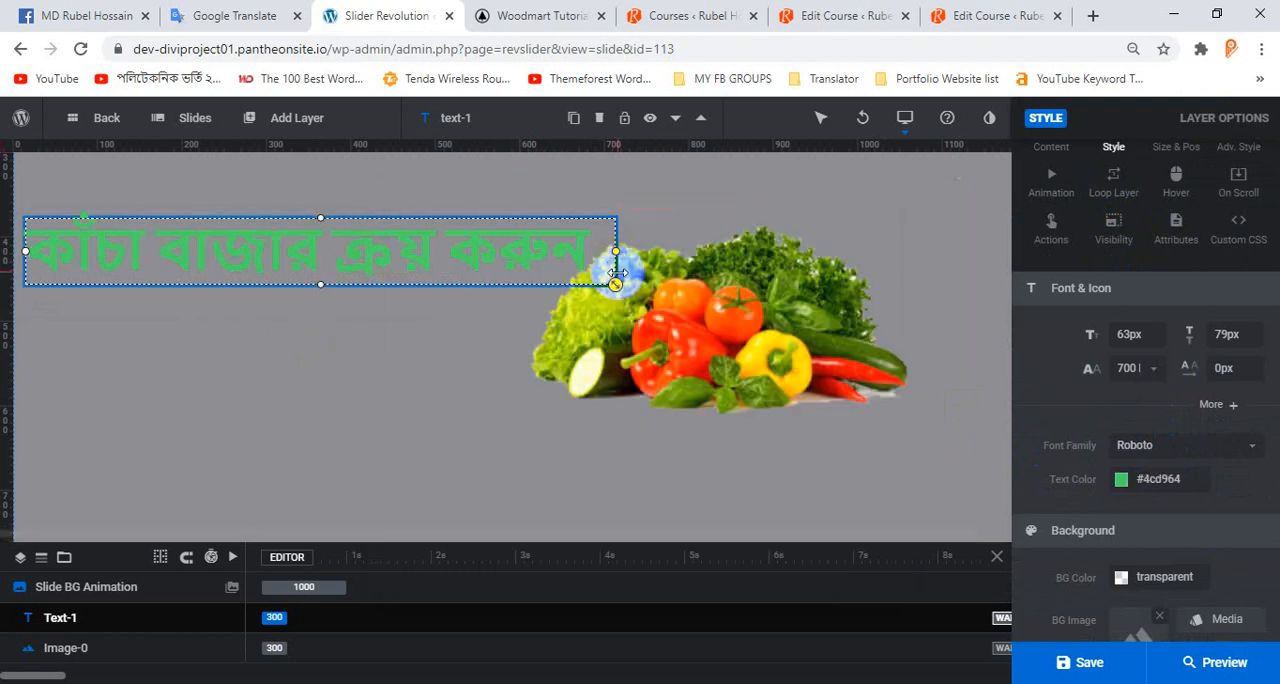
Narrow the headline layer to about 654 px and set its font size to 60 px.
left_click_drag(614, 250, 577, 251)
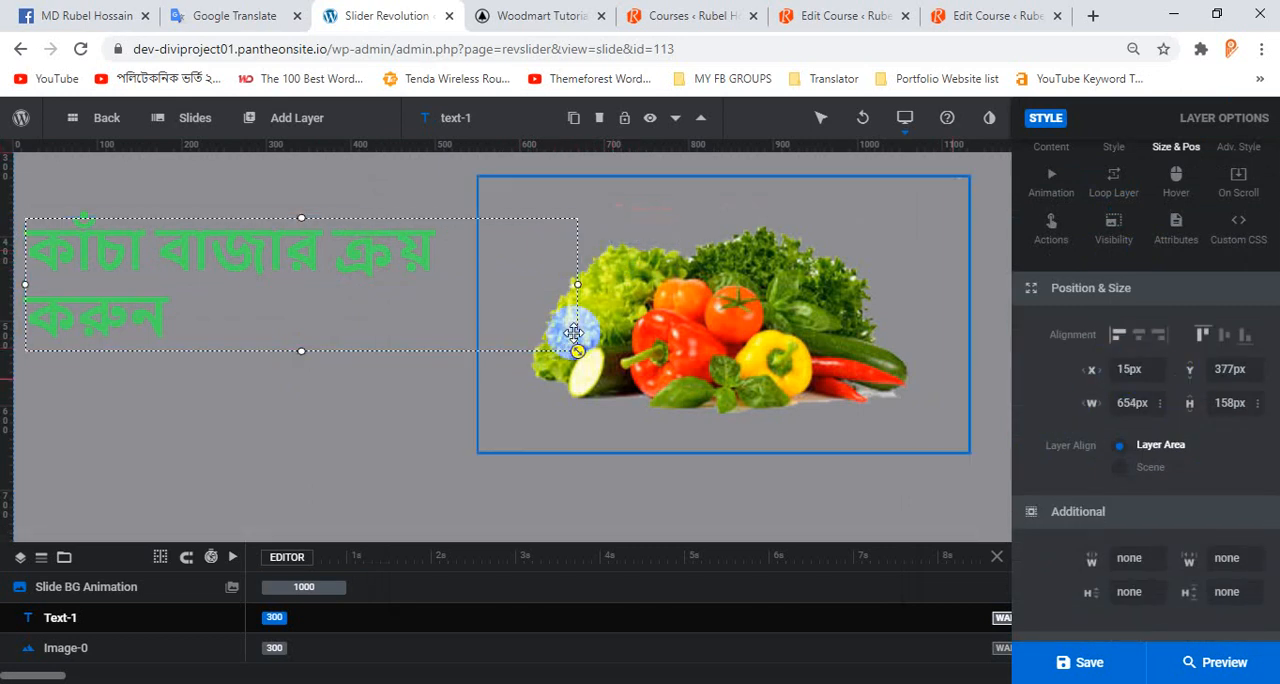
left_click(261, 263)
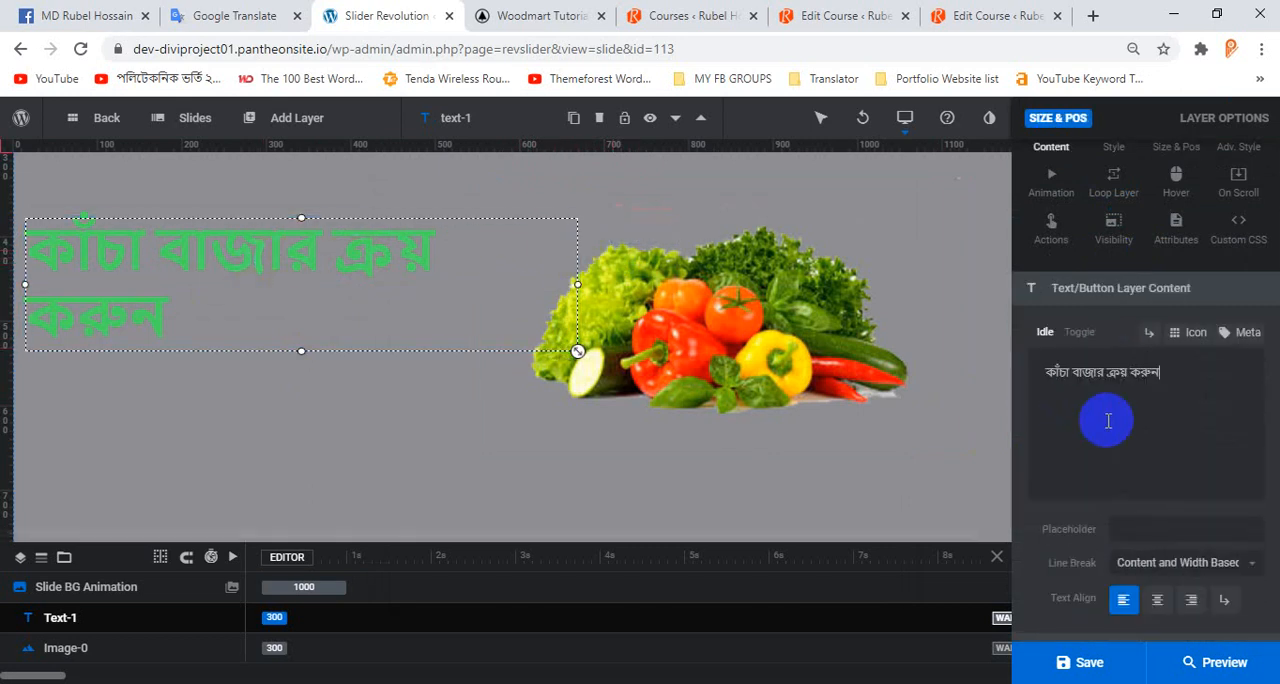
left_click(1115, 190)
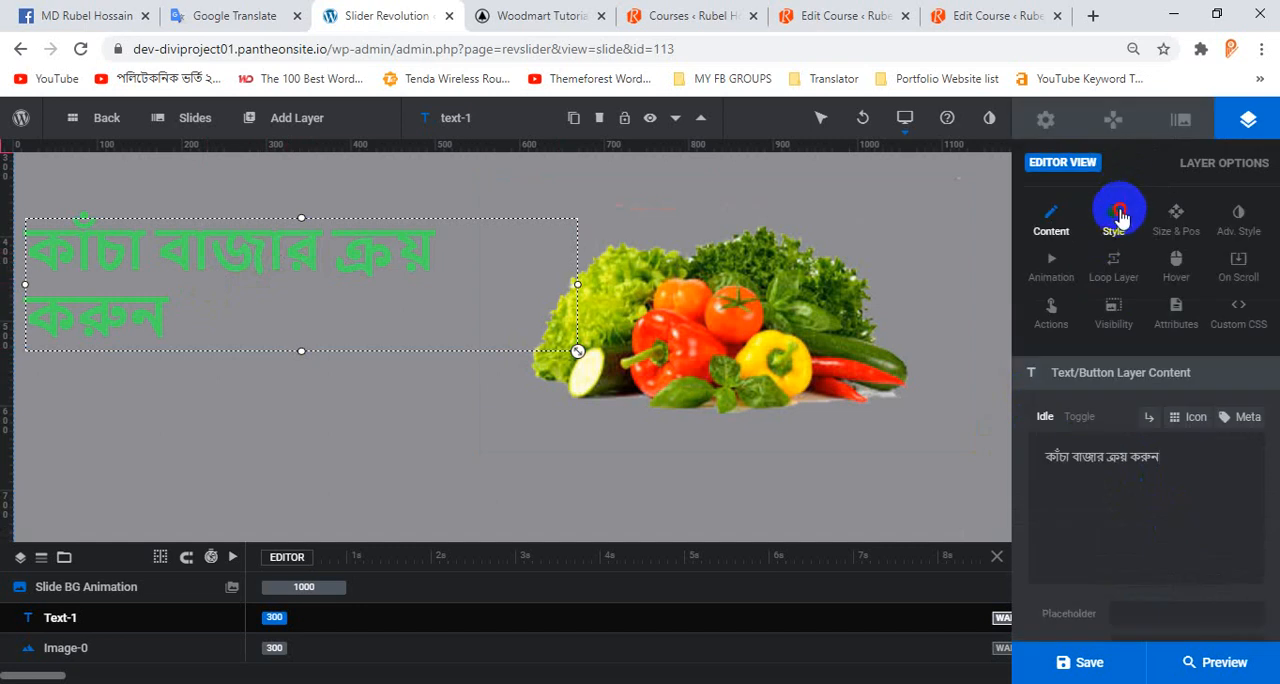
left_click(1114, 240)
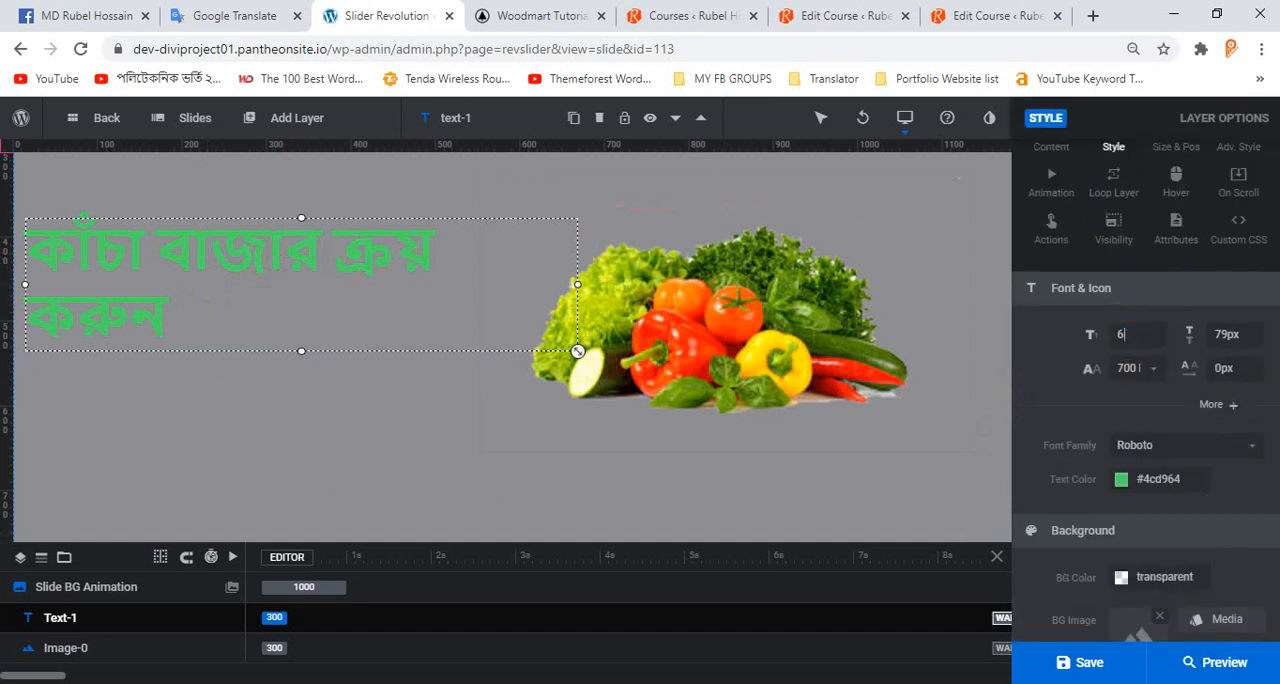
left_click(390, 332)
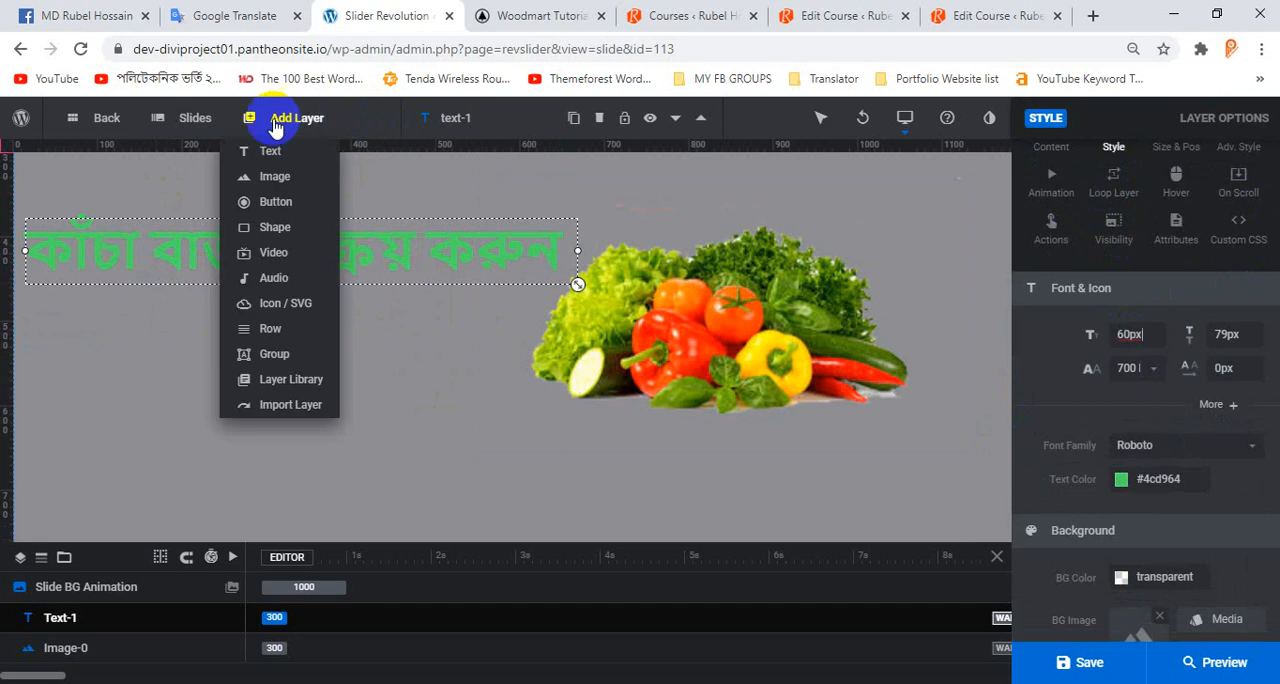
Switch to the Woodmart homepage and examine the hero slider's slides for their text layout and elements.
left_click(560, 15)
scroll(435, 380, "down", 3)
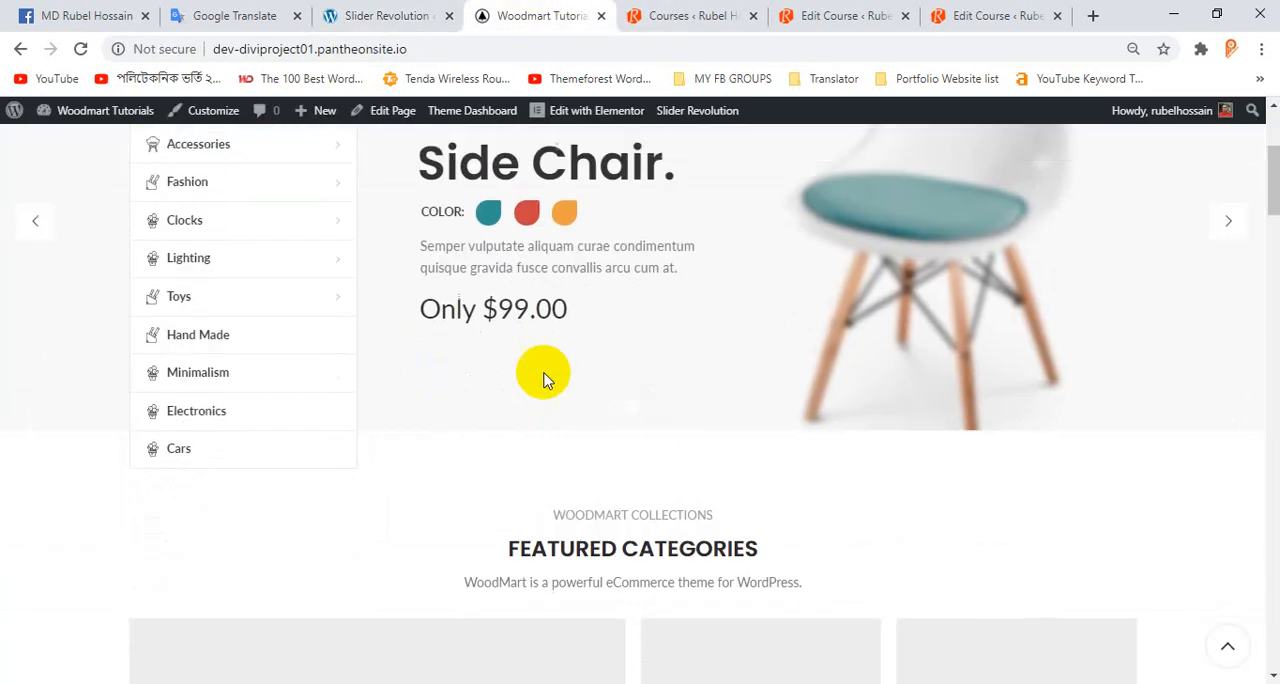
scroll(543, 371, "up", 3)
left_click(1208, 418)
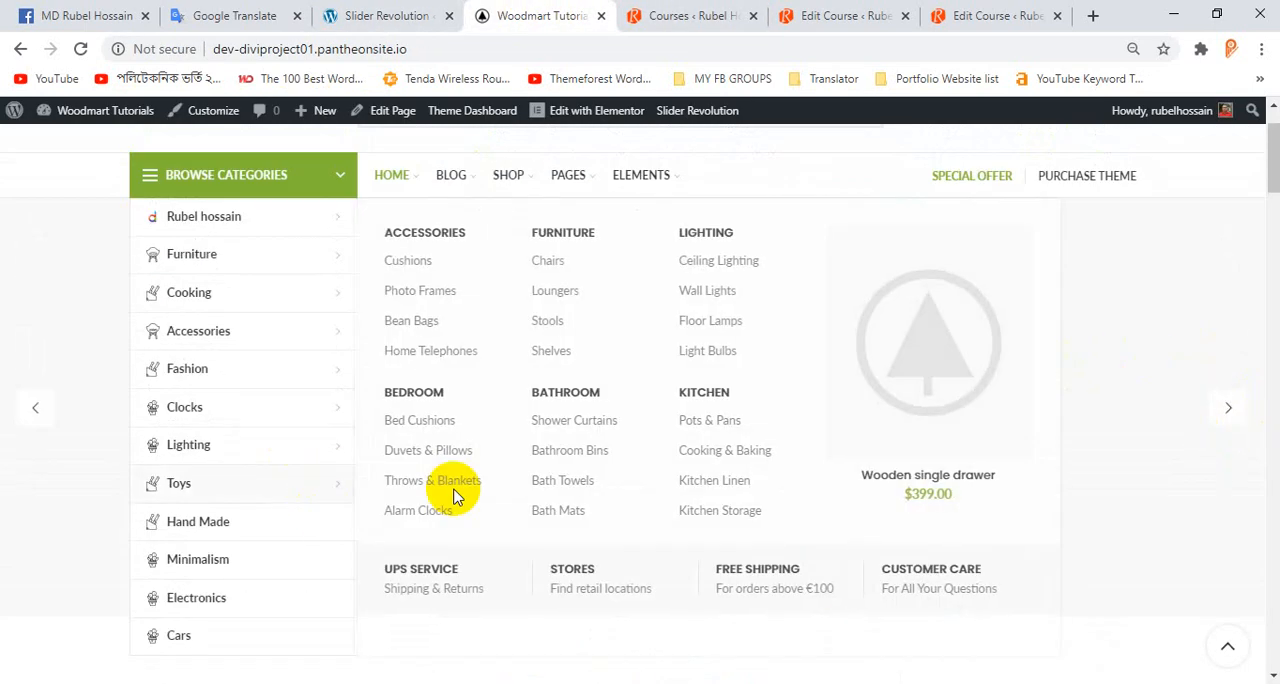
scroll(970, 372, "down", 1)
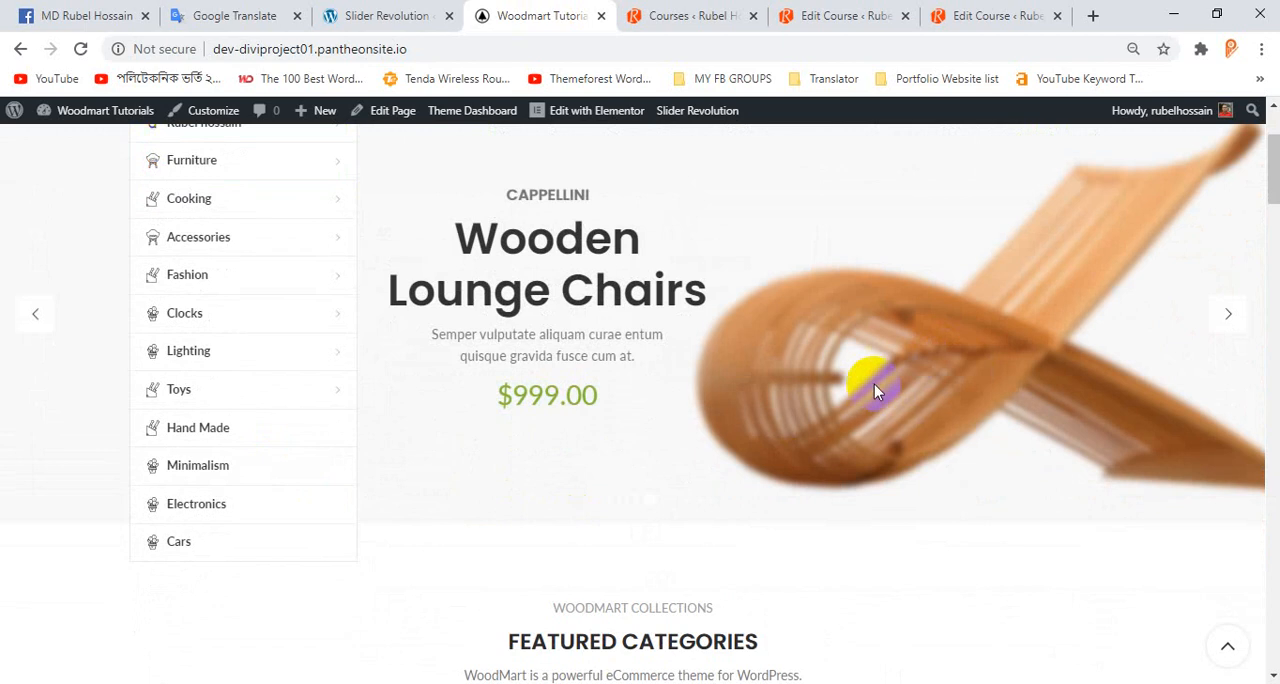
left_click(1232, 314)
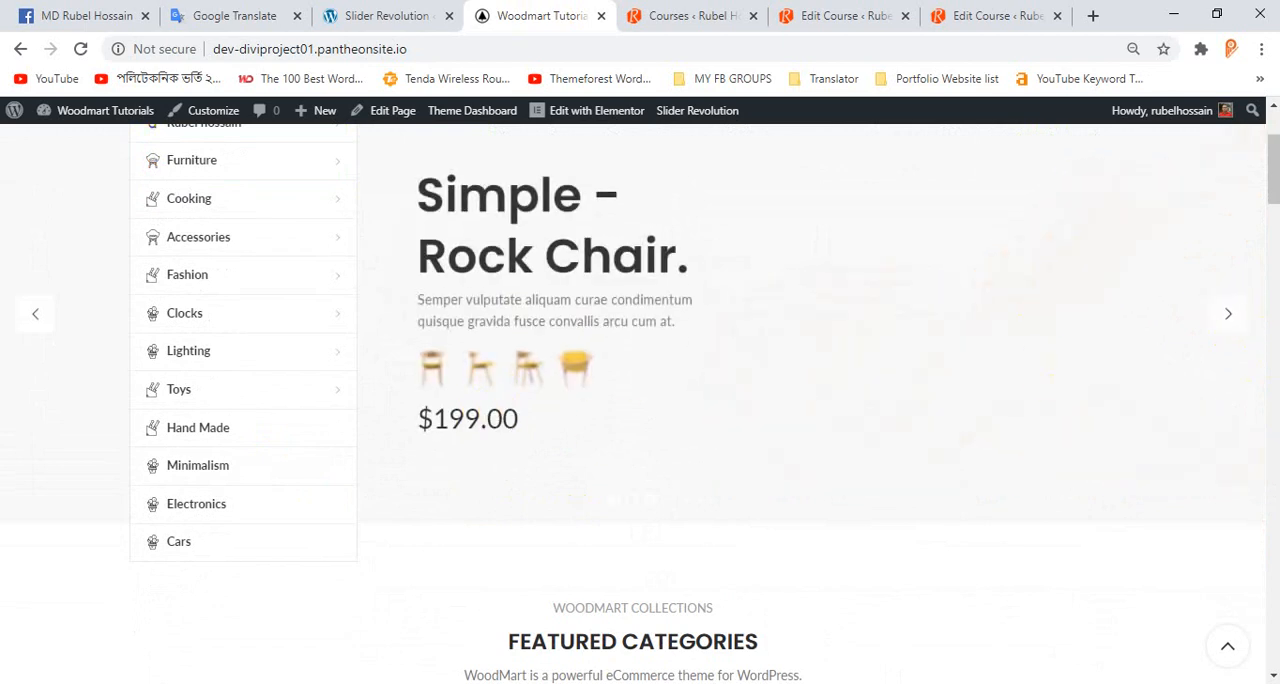
left_click(1233, 318)
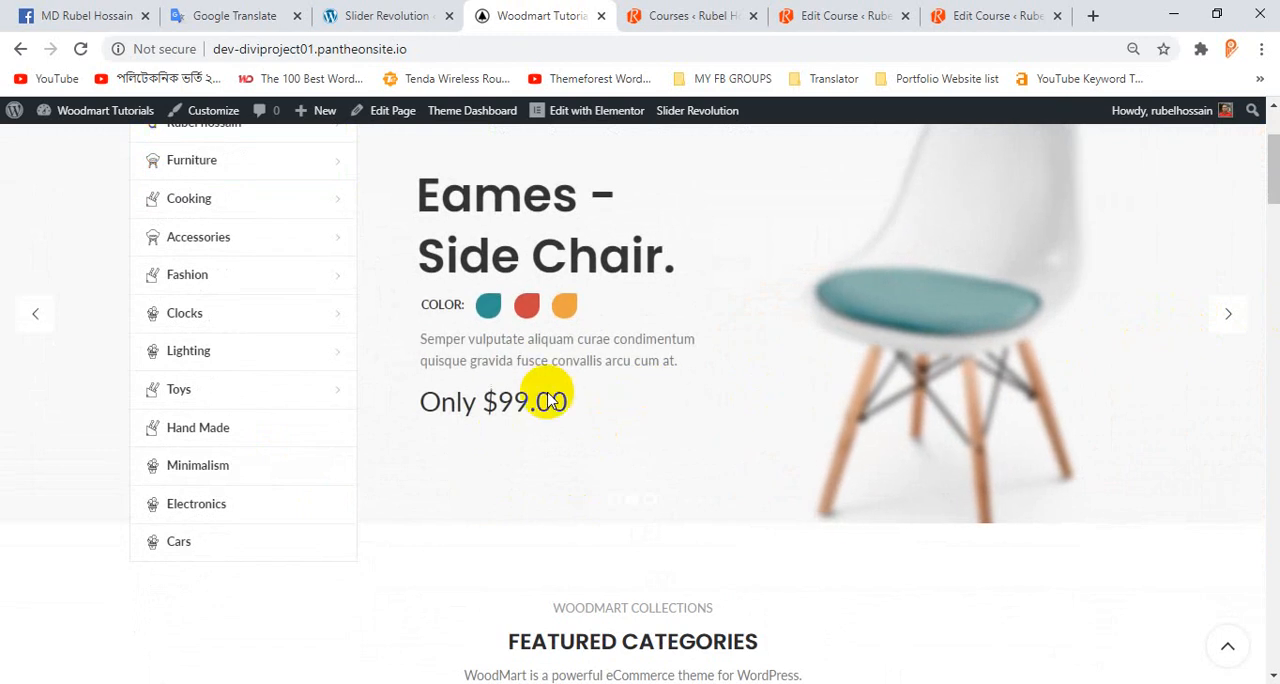
Return to the Slider Revolution editor, add a button layer and place it below the green headline.
left_click(378, 10)
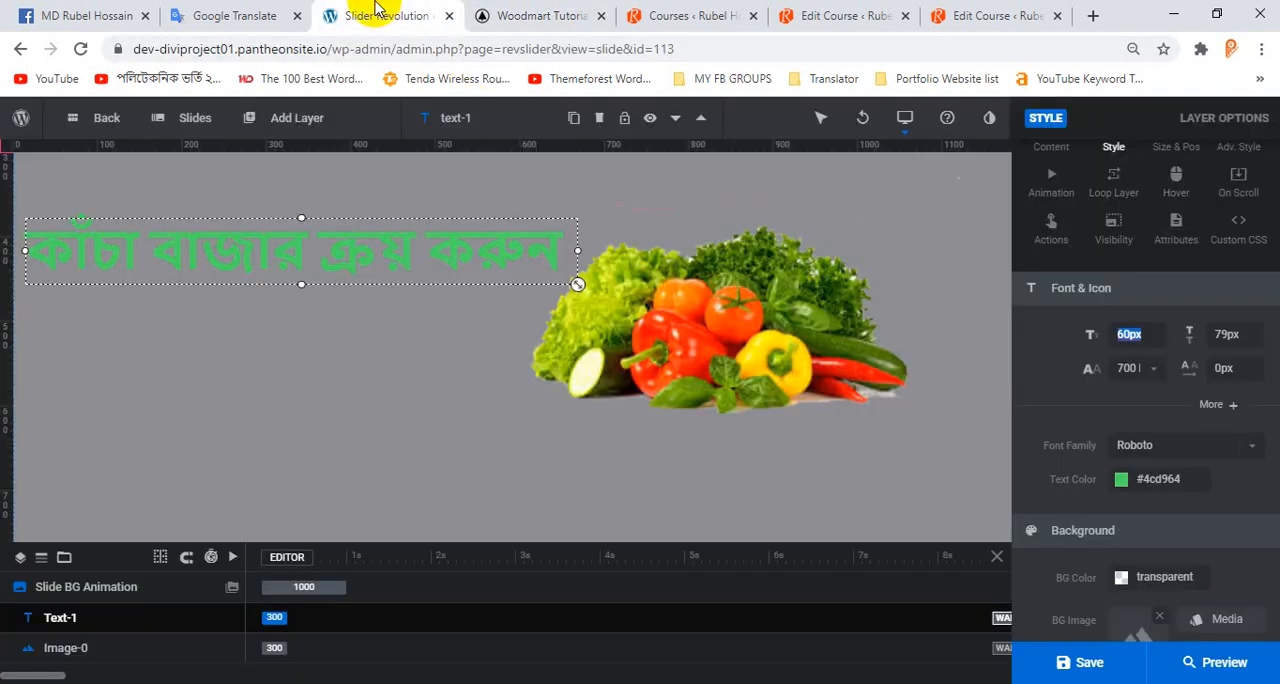
mouse_move(288, 120)
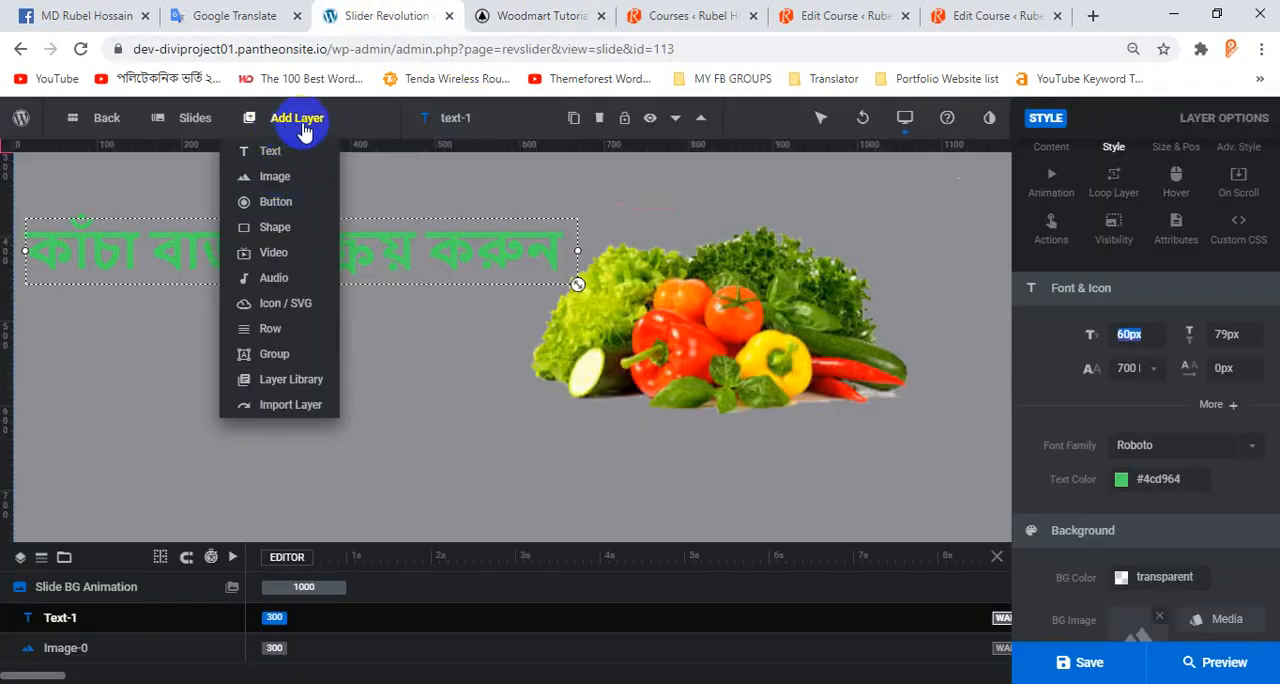
left_click(273, 205)
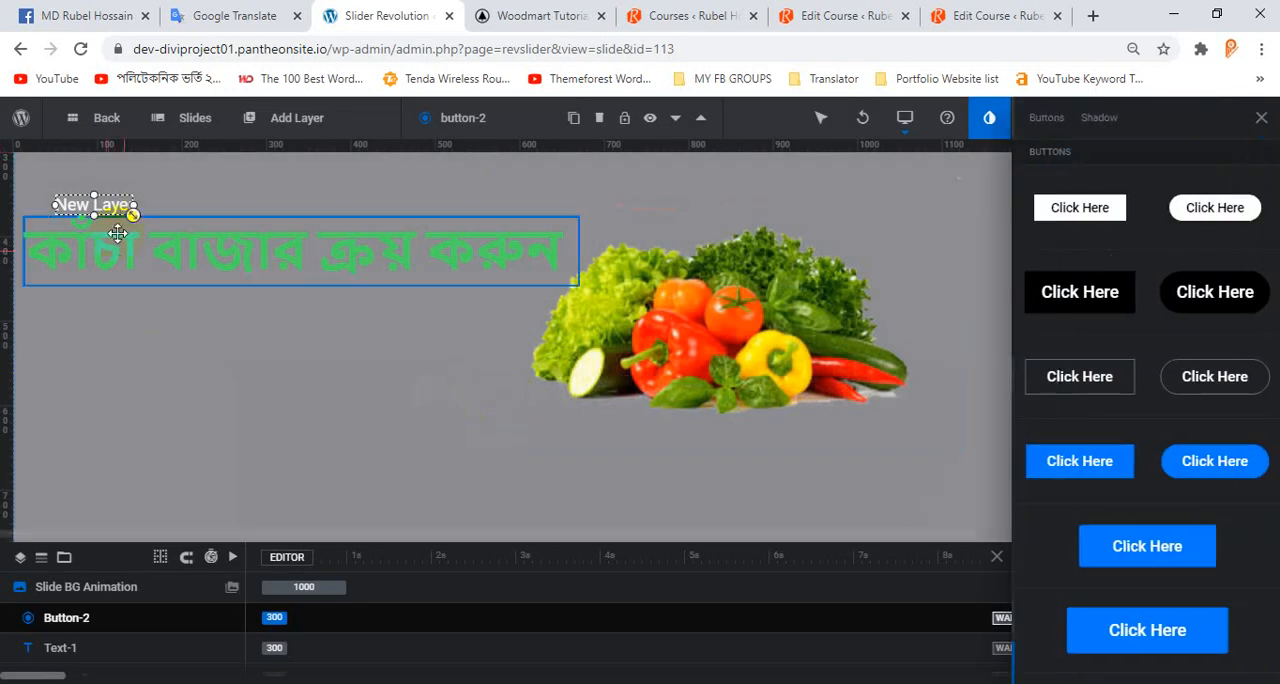
left_click_drag(109, 210, 98, 366)
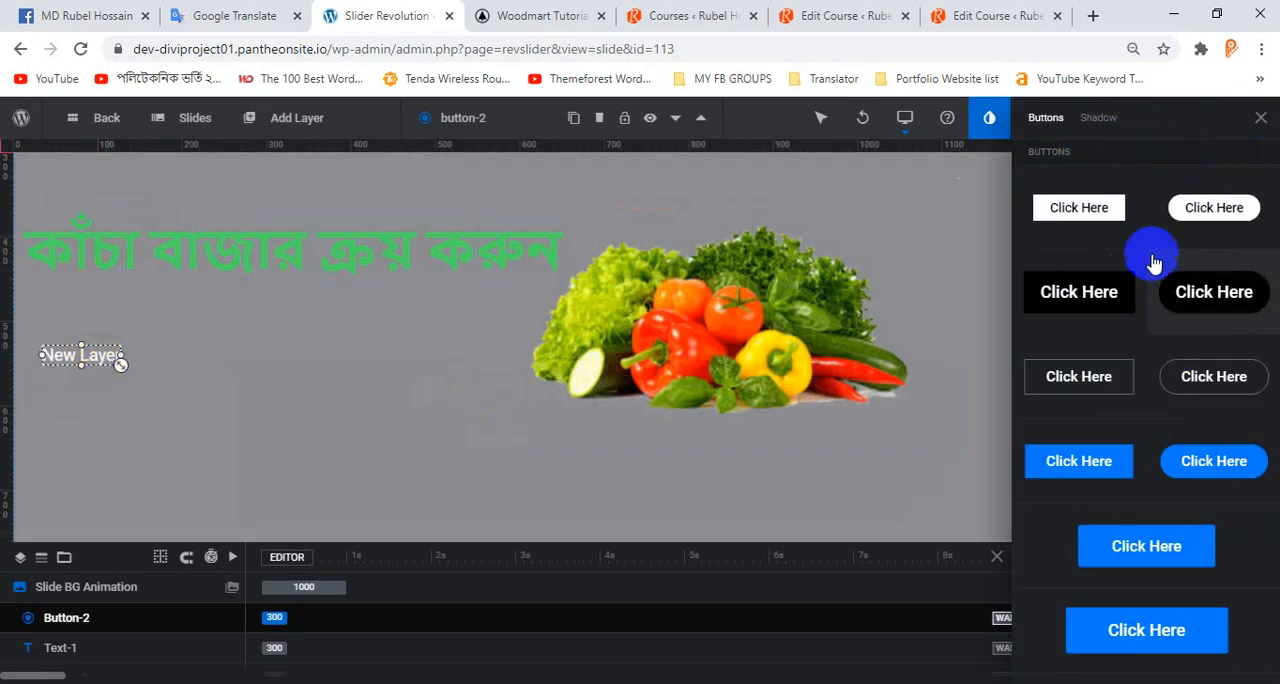
Browse the button presets and apply the black rounded "Click Here" style to the new button layer.
scroll(1157, 280, "down", 8)
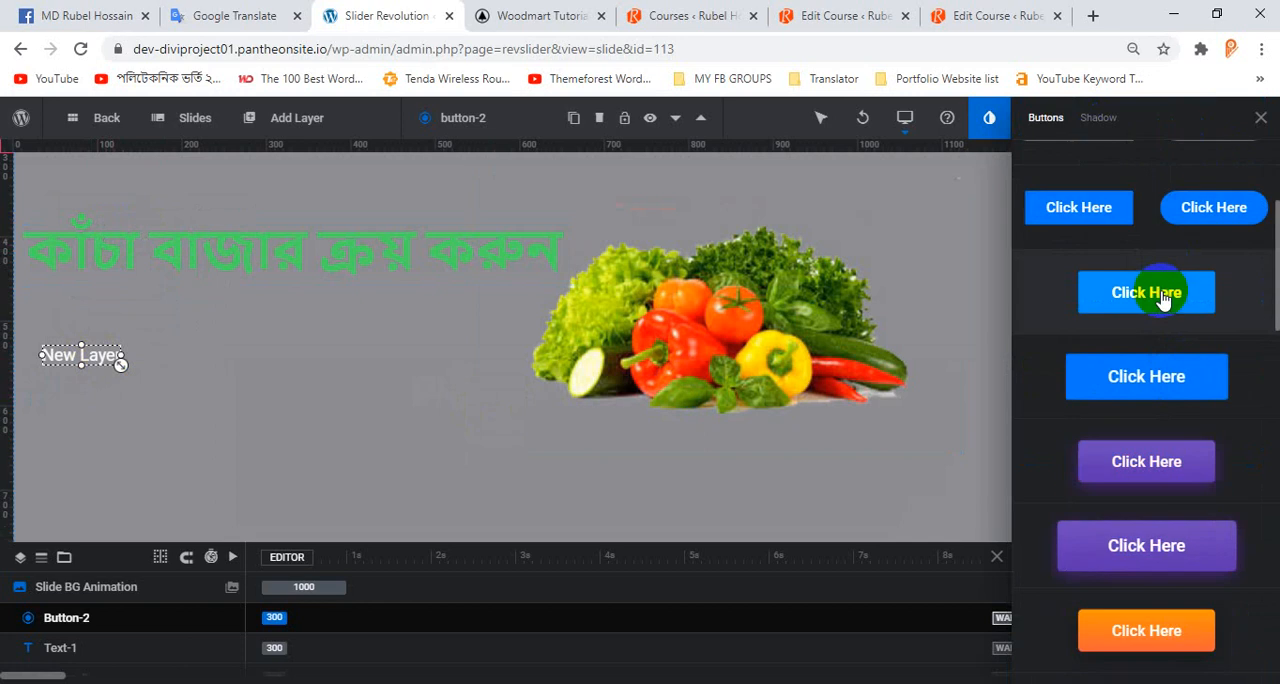
scroll(1163, 345, "down", 10)
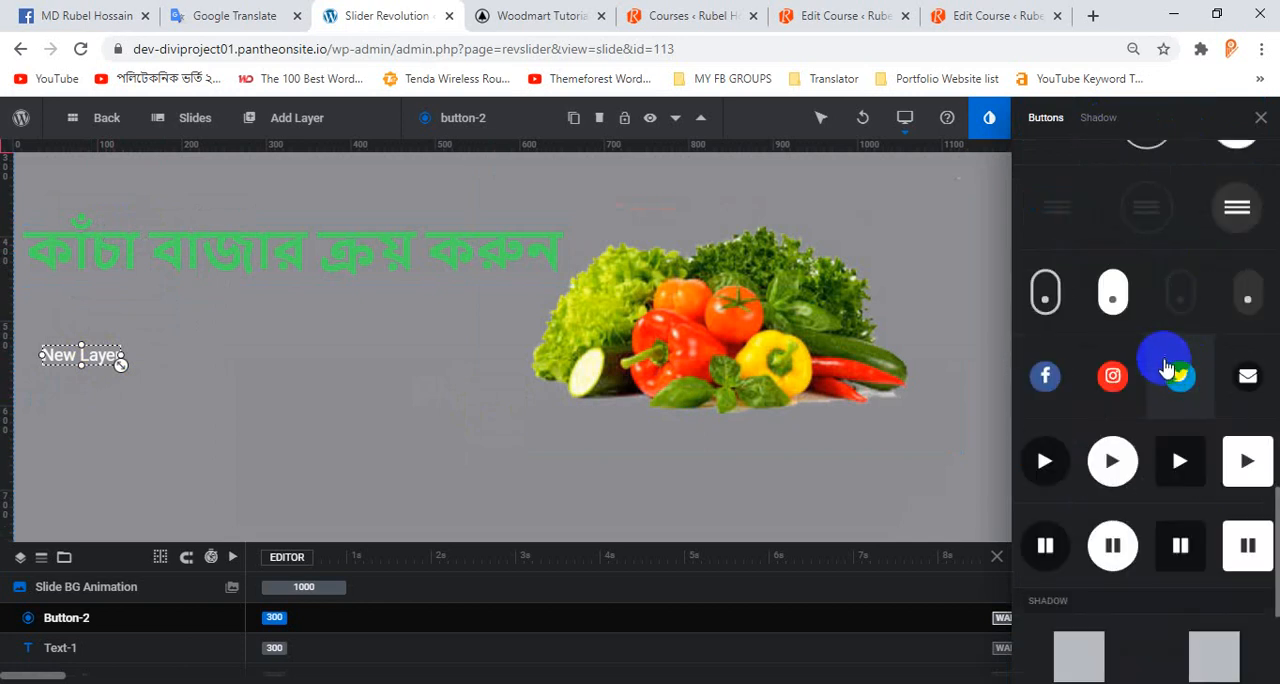
scroll(1165, 368, "up", 15)
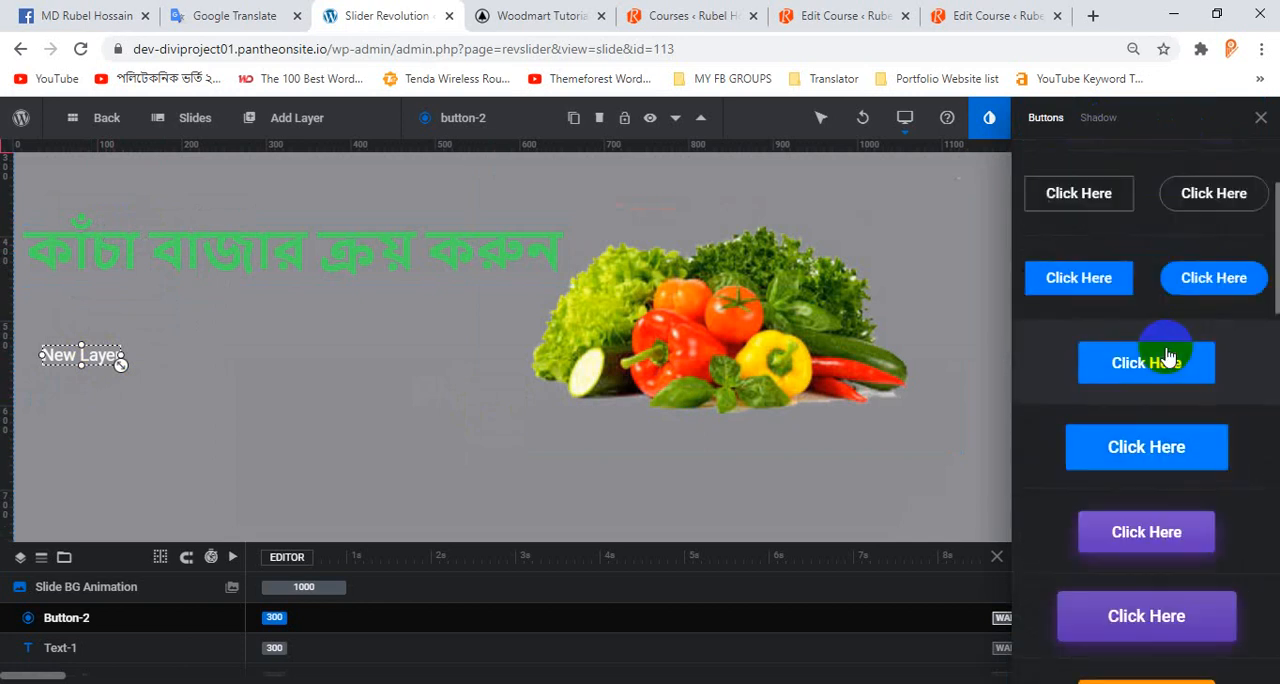
scroll(1168, 345, "down", 2)
scroll(1160, 300, "up", 3)
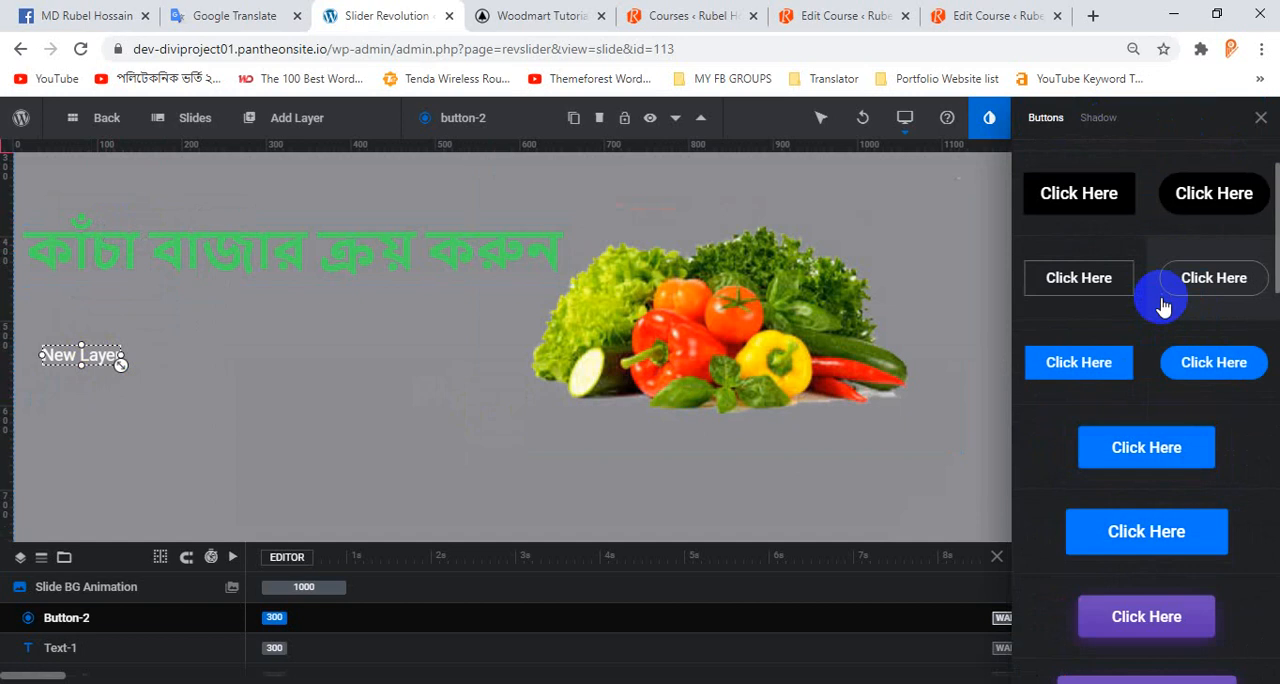
left_click(1183, 315)
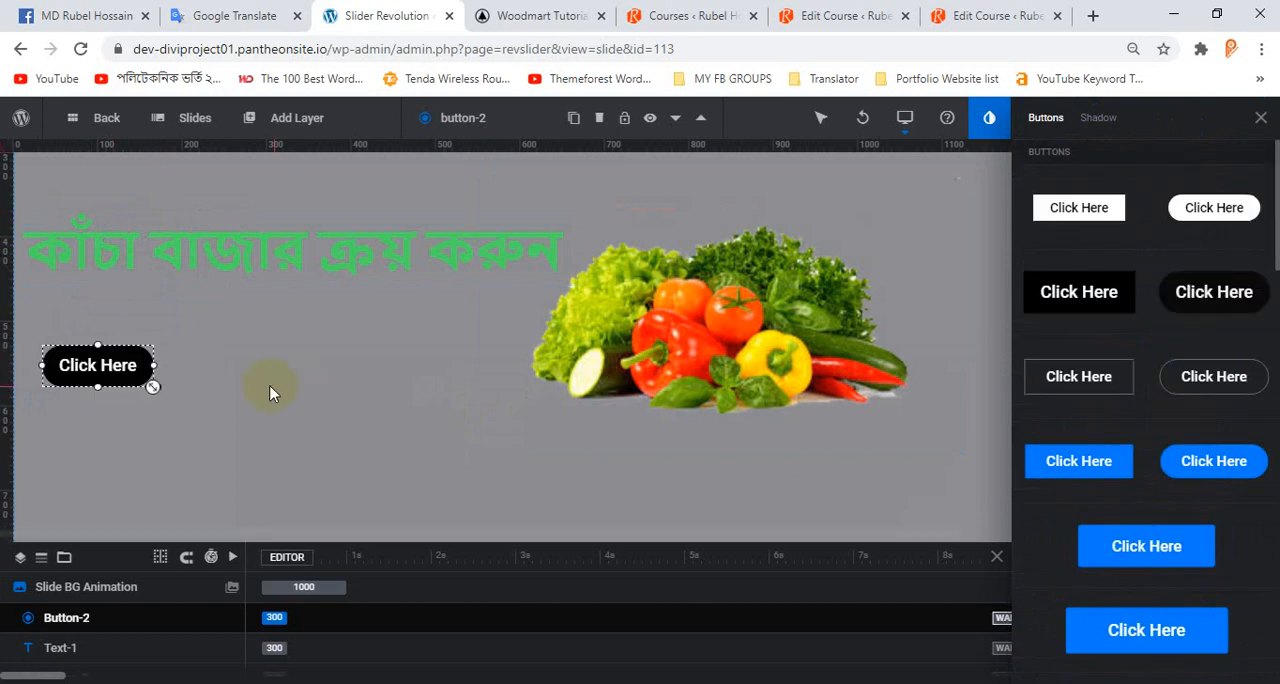
Move the black button to about X 29 px, Y 500 px and close the preset library.
left_click_drag(110, 365, 110, 356)
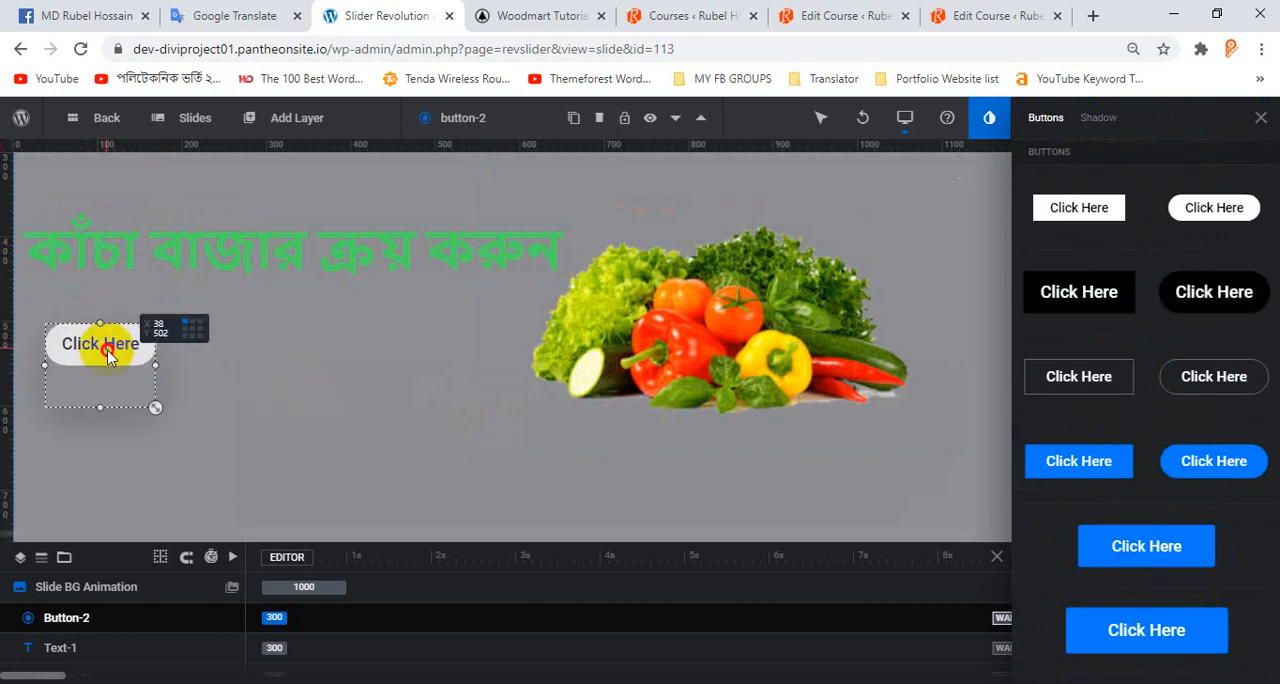
left_click(251, 351)
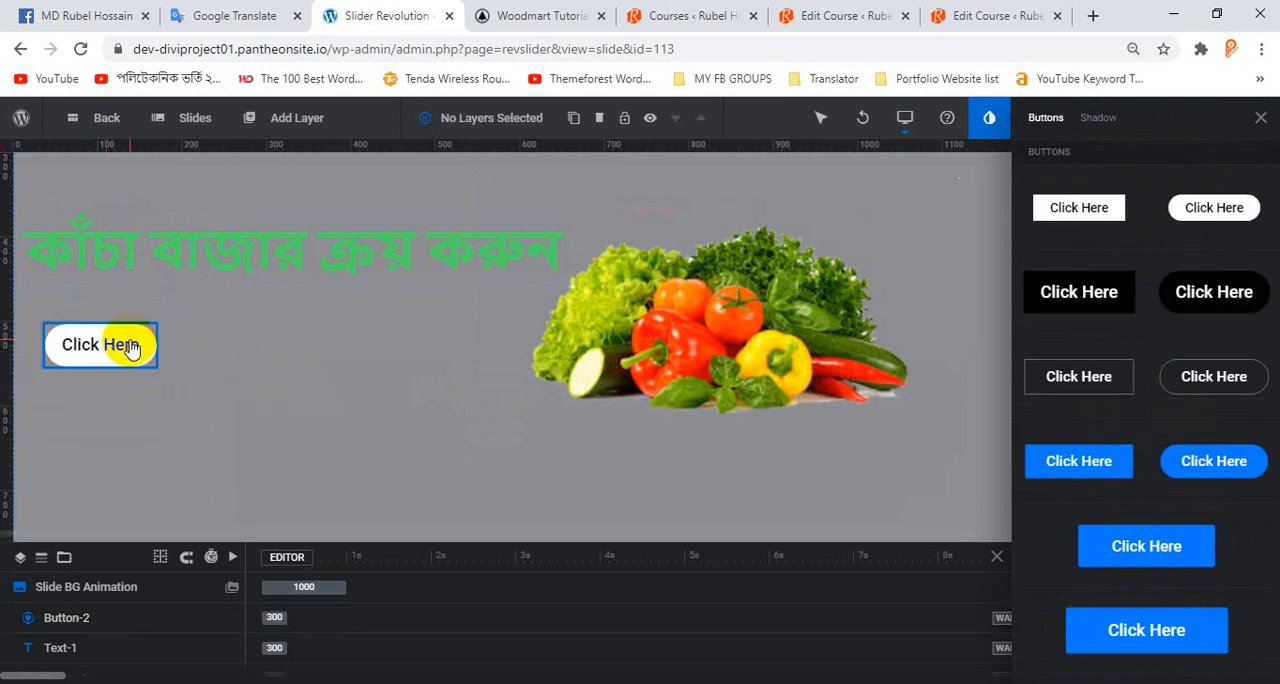
left_click(130, 347)
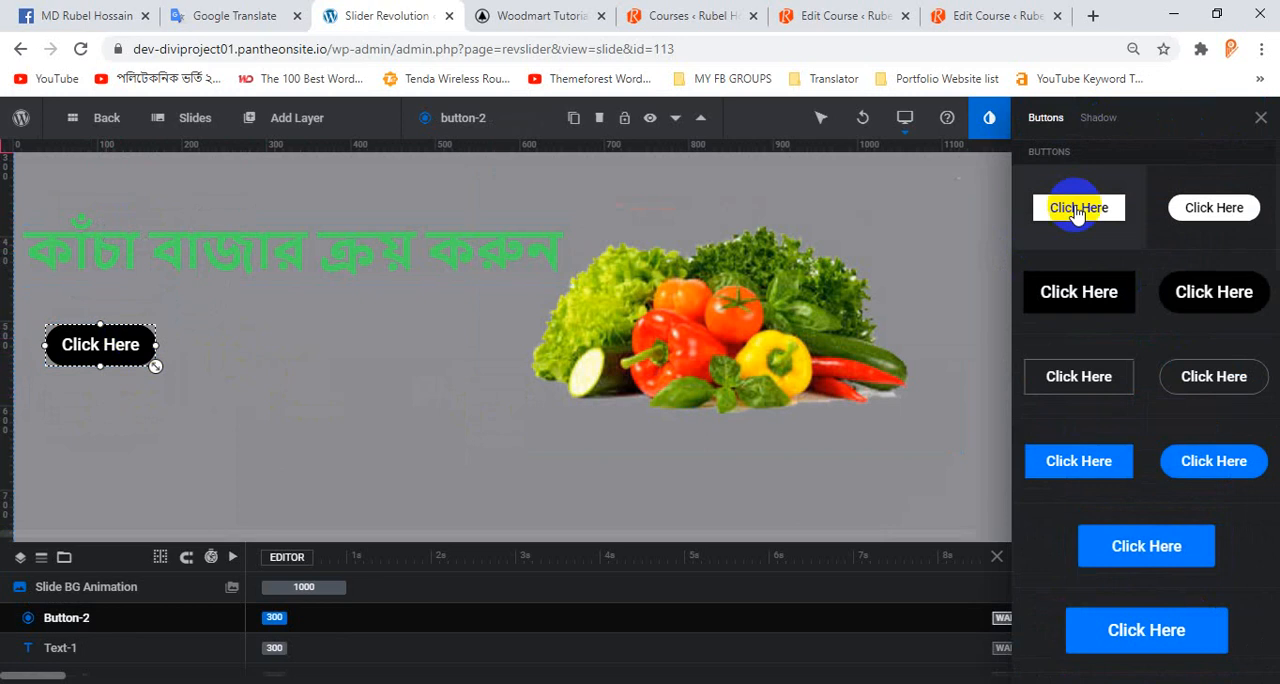
left_click(1260, 120)
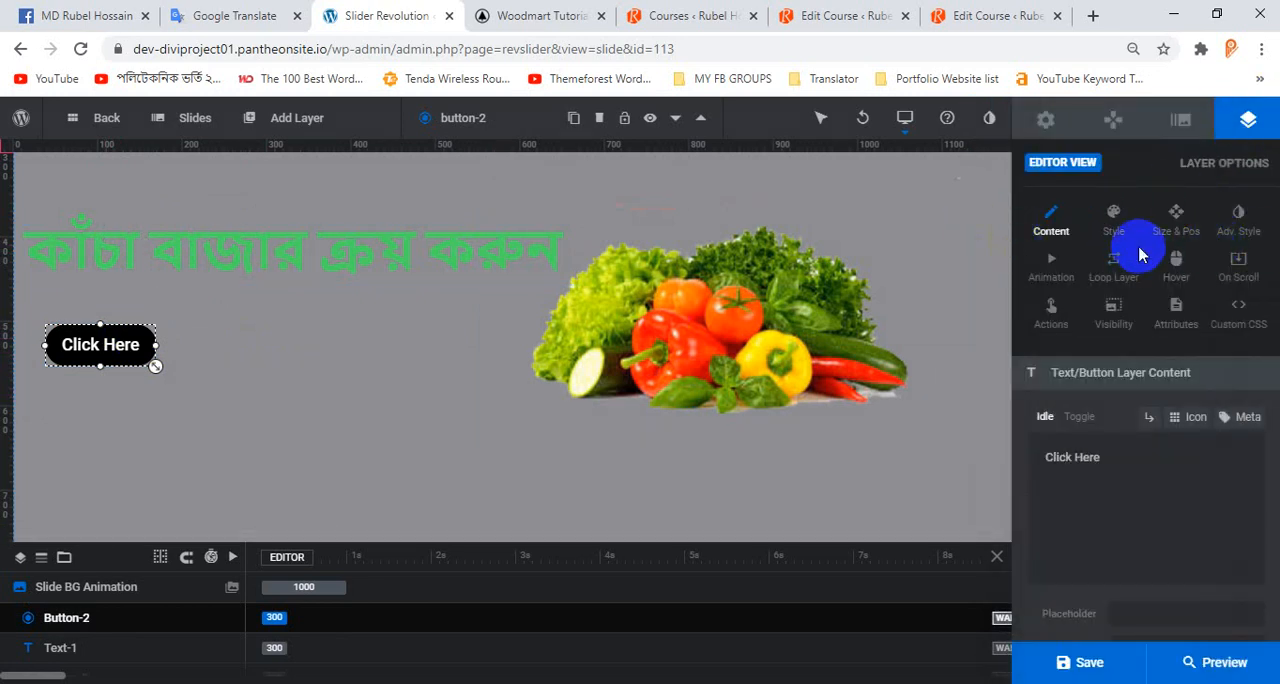
left_click(1113, 220)
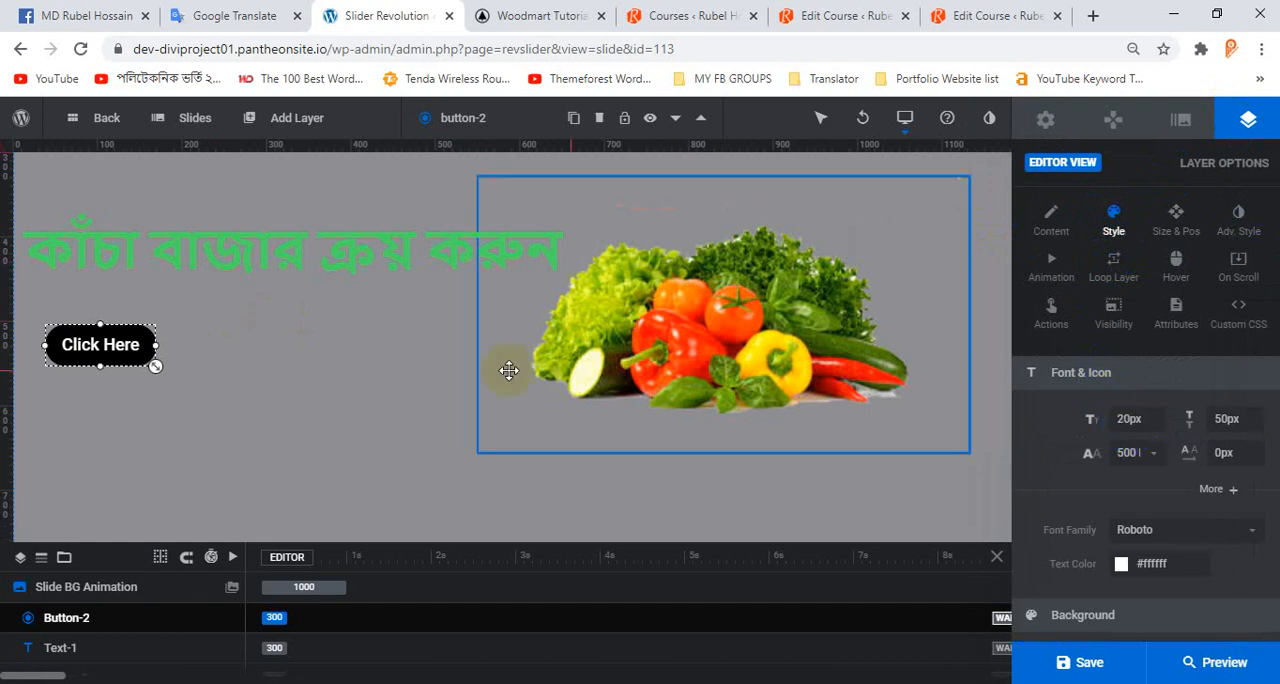
left_click_drag(120, 345, 113, 344)
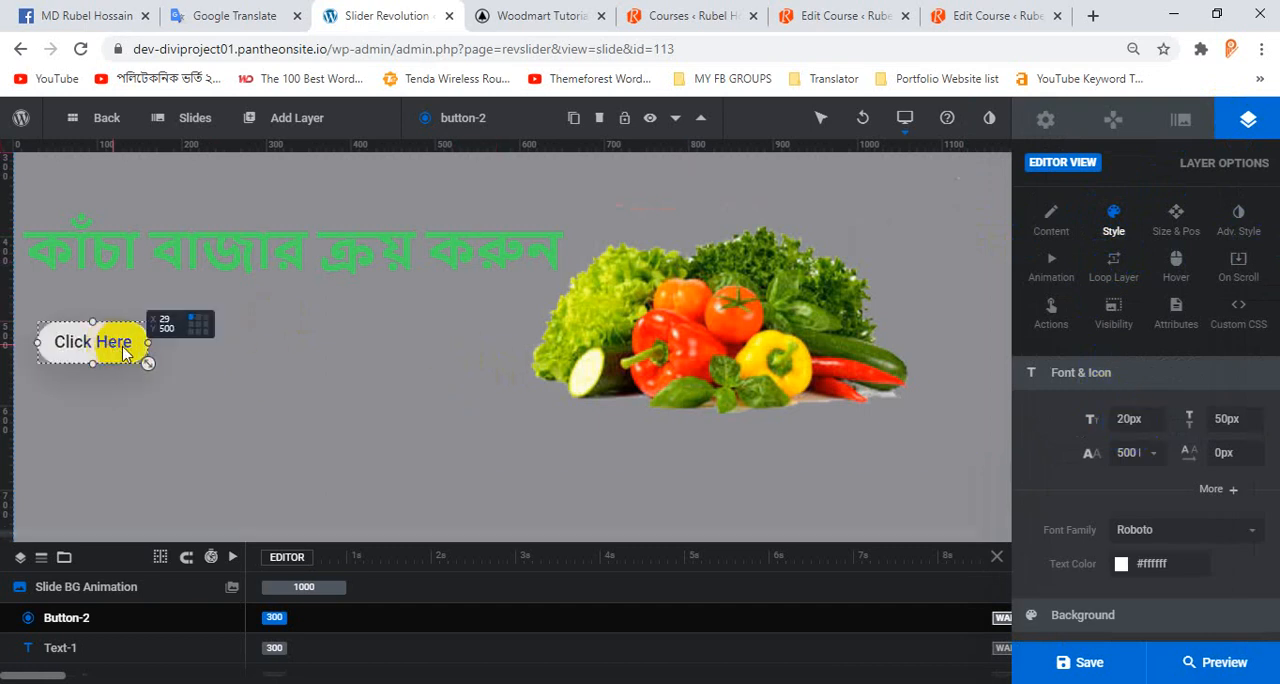
Set the button's background color to the blue preset #007aff and apply it.
scroll(1160, 480, "down", 1)
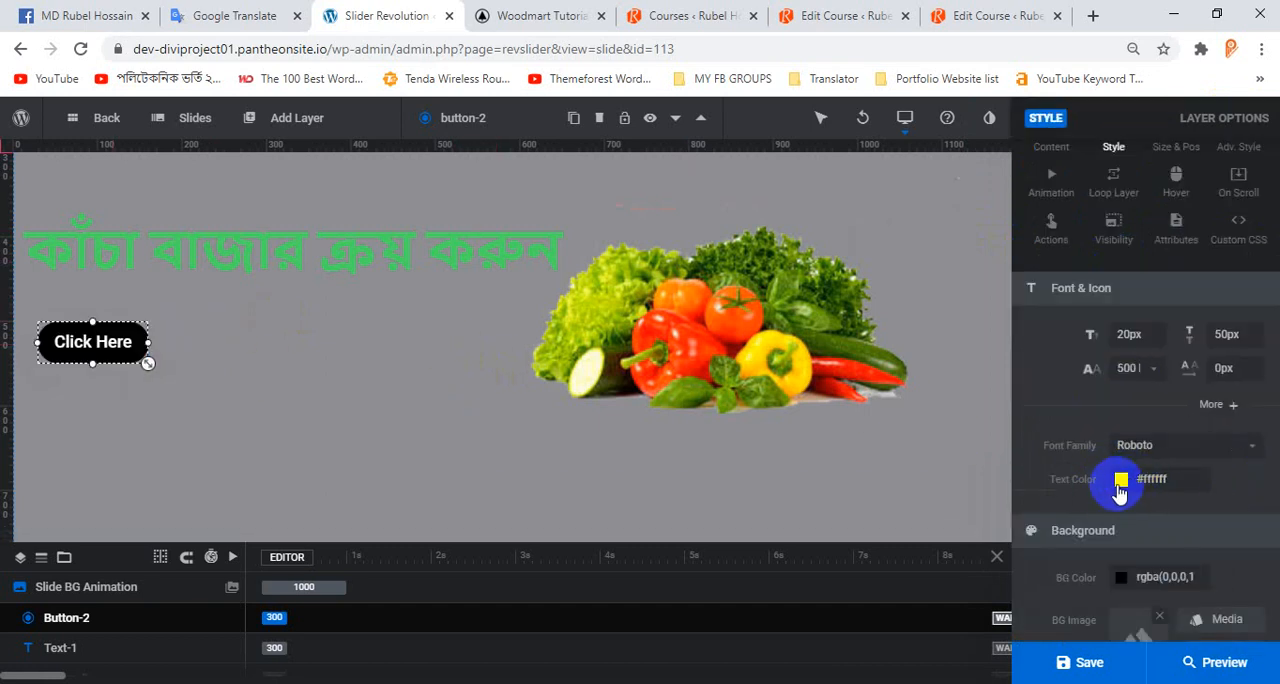
scroll(1151, 558, "down", 2)
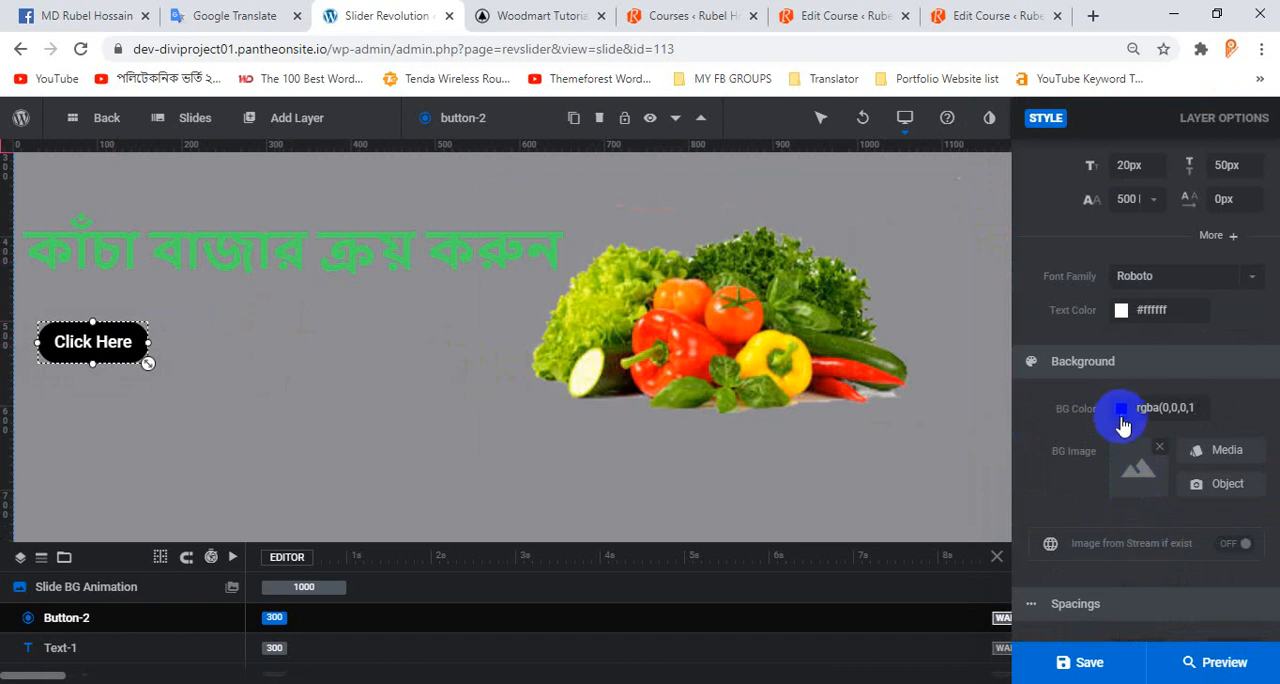
left_click(1121, 409)
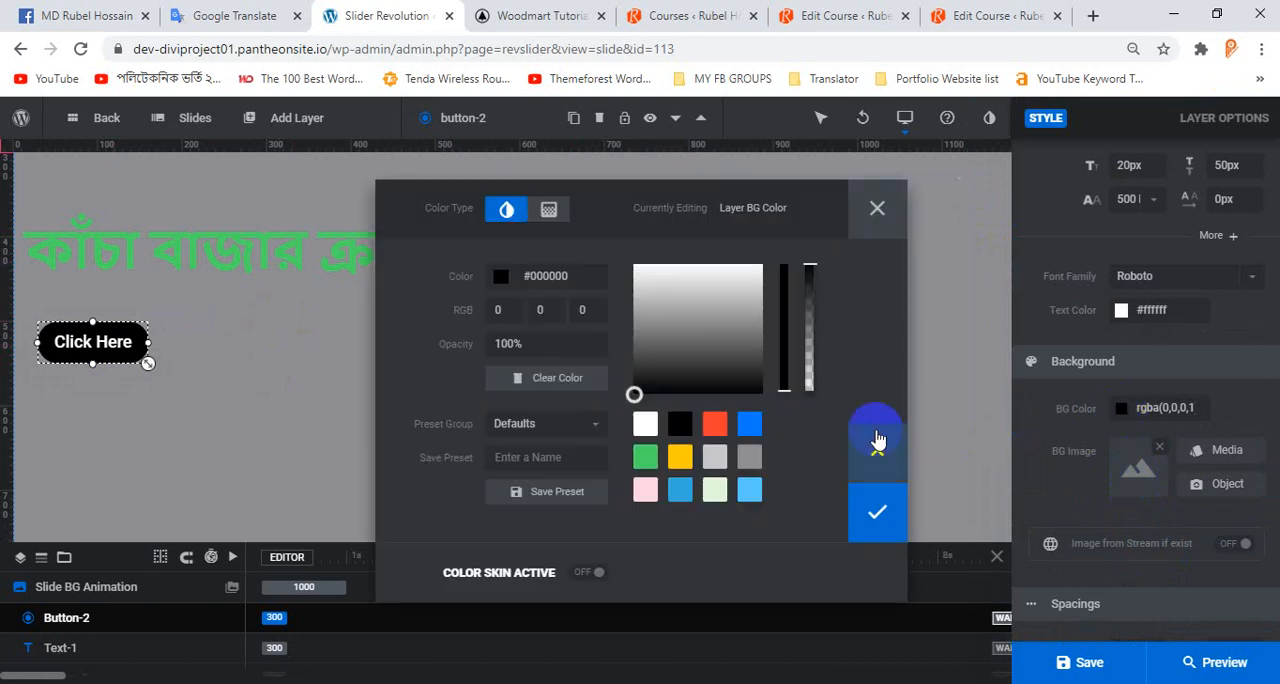
left_click(751, 428)
left_click(877, 509)
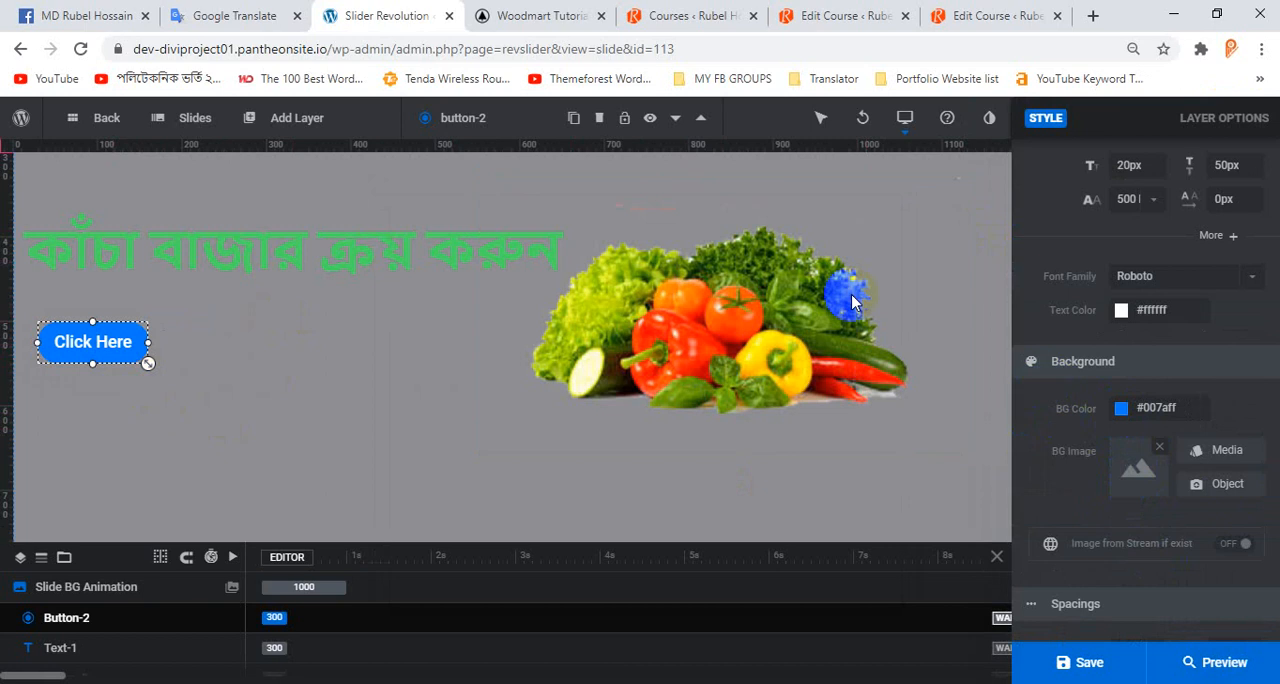
Switch to Google Translate and copy the words "ক্রয় করুন" from the Bengali source text.
left_click(245, 15)
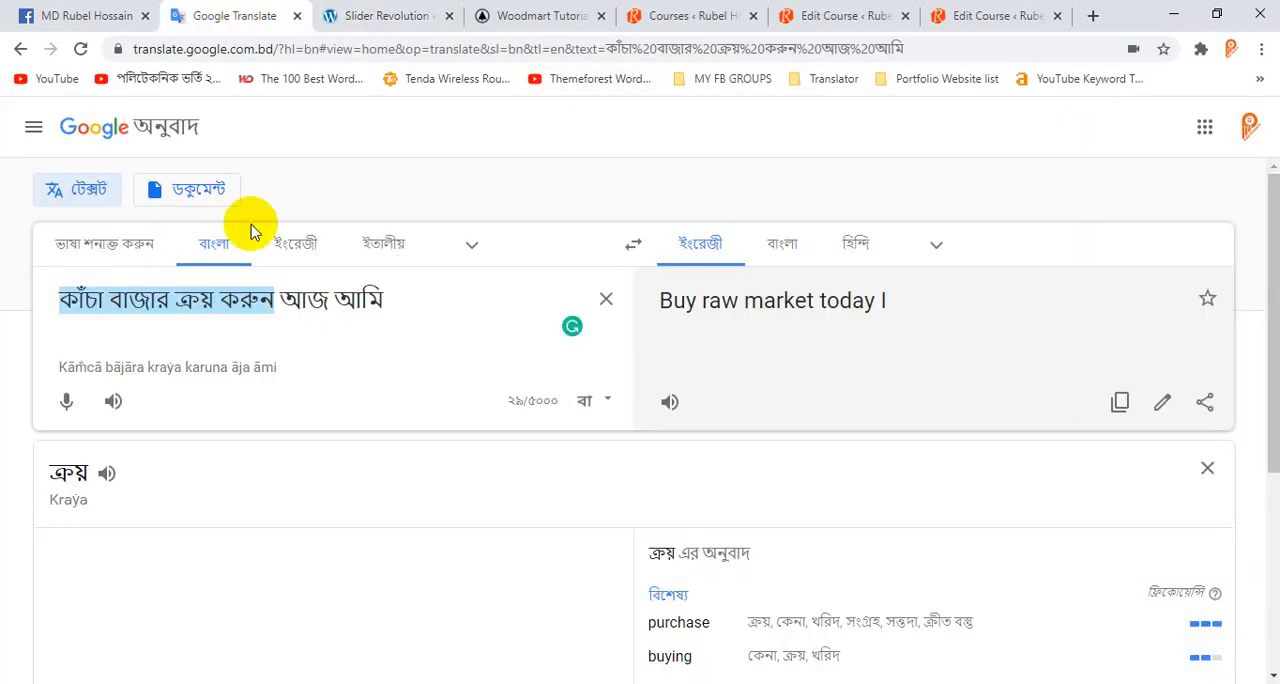
left_click_drag(171, 301, 267, 300)
right_click(258, 299)
left_click(326, 366)
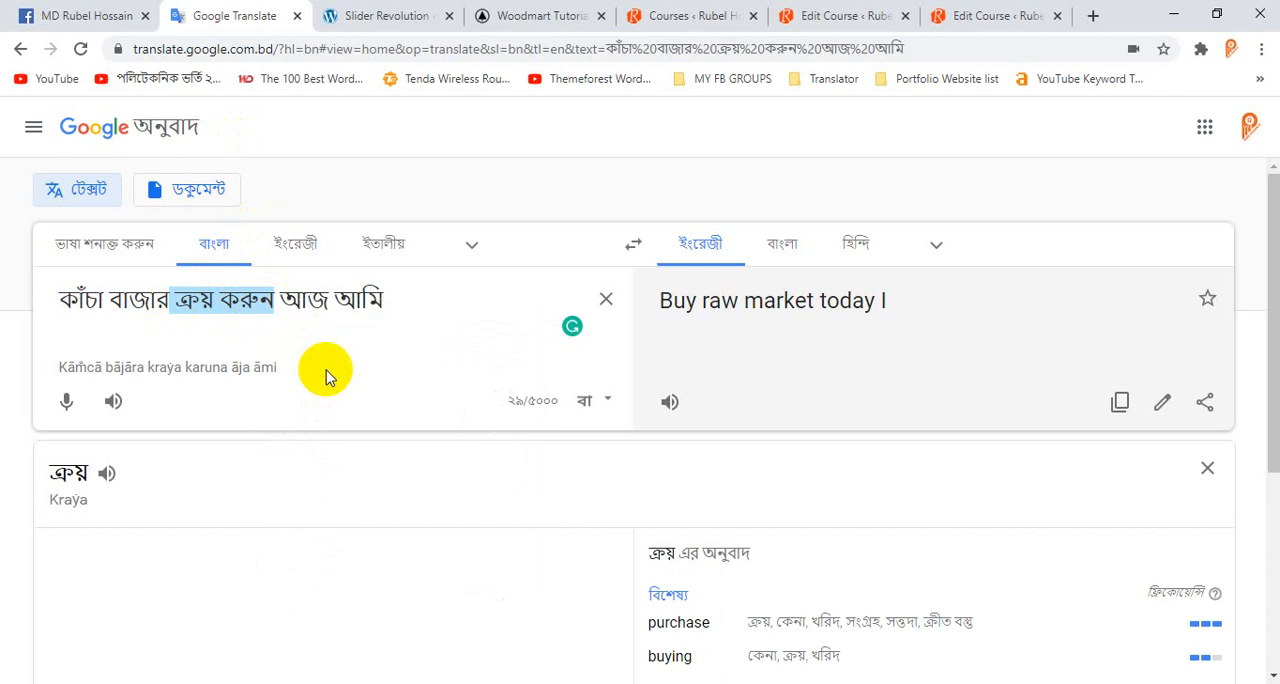
Back in the Slider Revolution editor, replace the button's "Click Here" text with the copied "ক্রয় করুন".
left_click(380, 10)
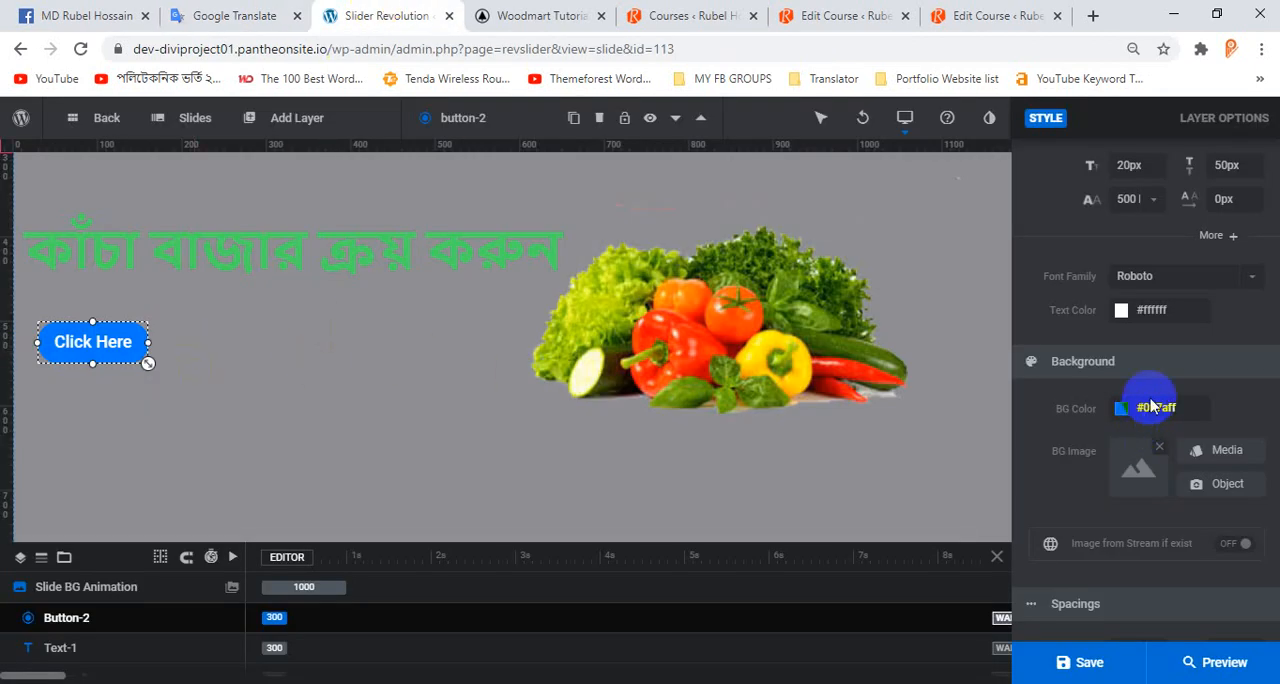
scroll(1134, 371, "down", 3)
scroll(1134, 303, "up", 5)
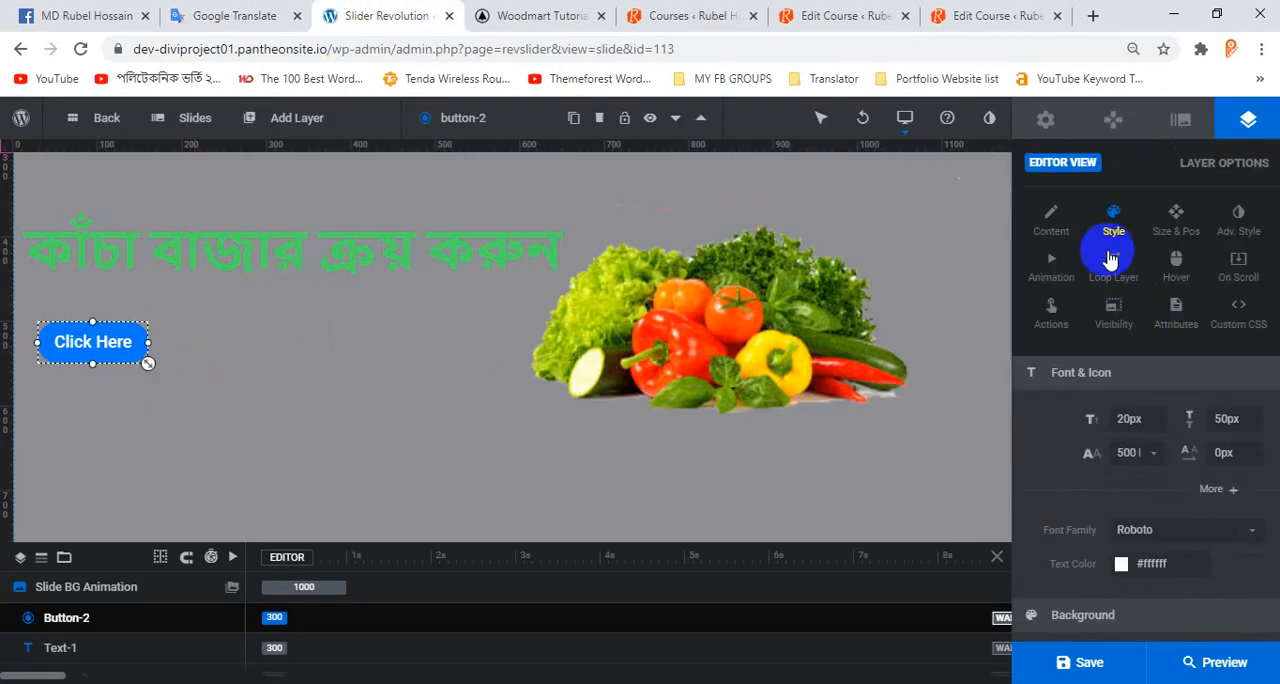
left_click(1058, 231)
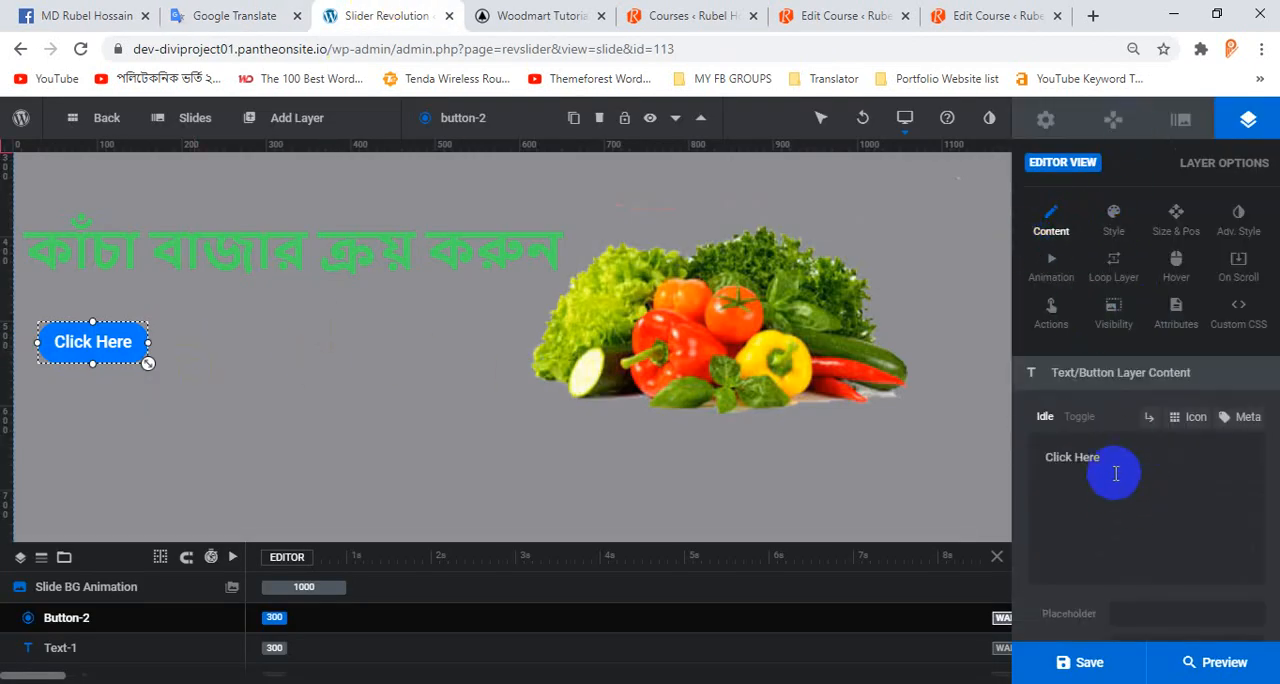
left_click_drag(1112, 465, 1037, 462)
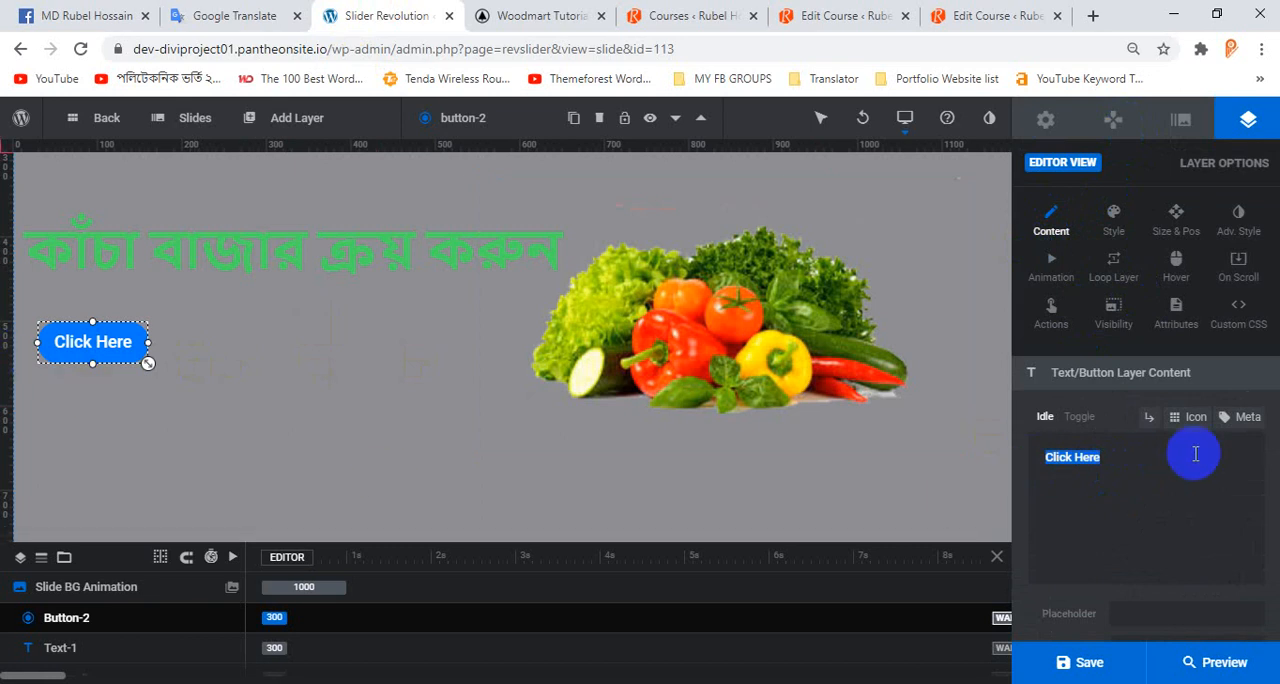
key("BackSpace")
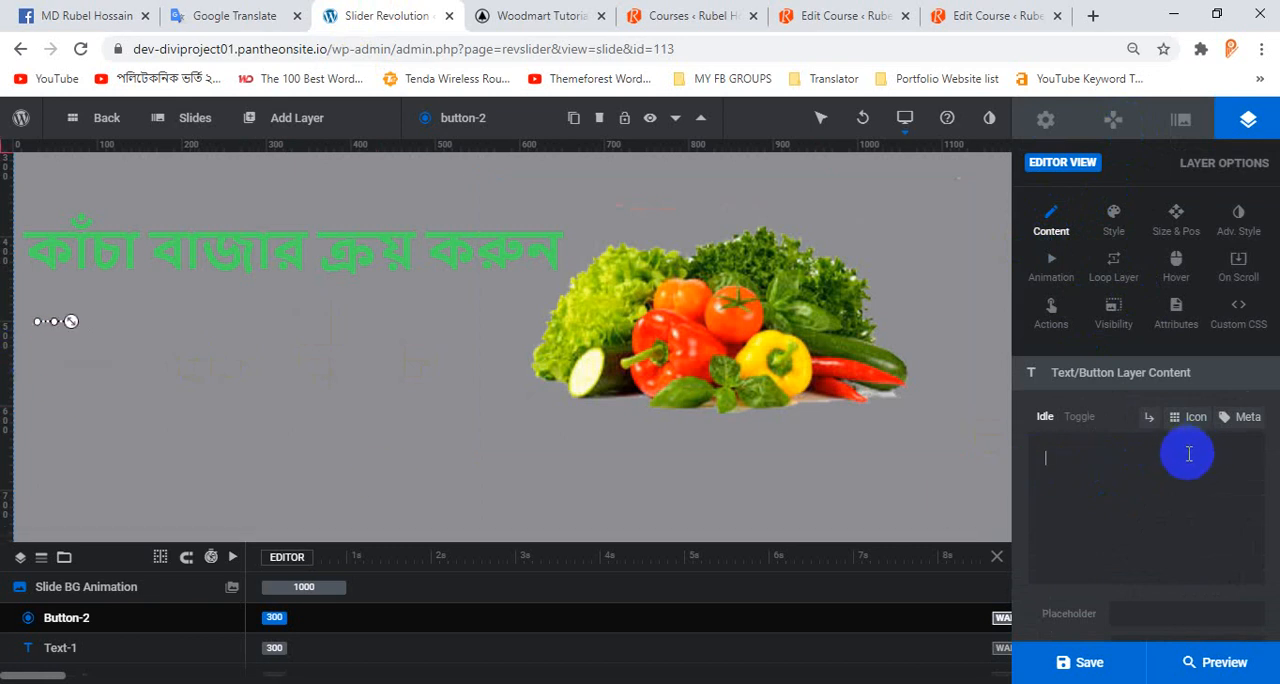
key("ctrl+v")
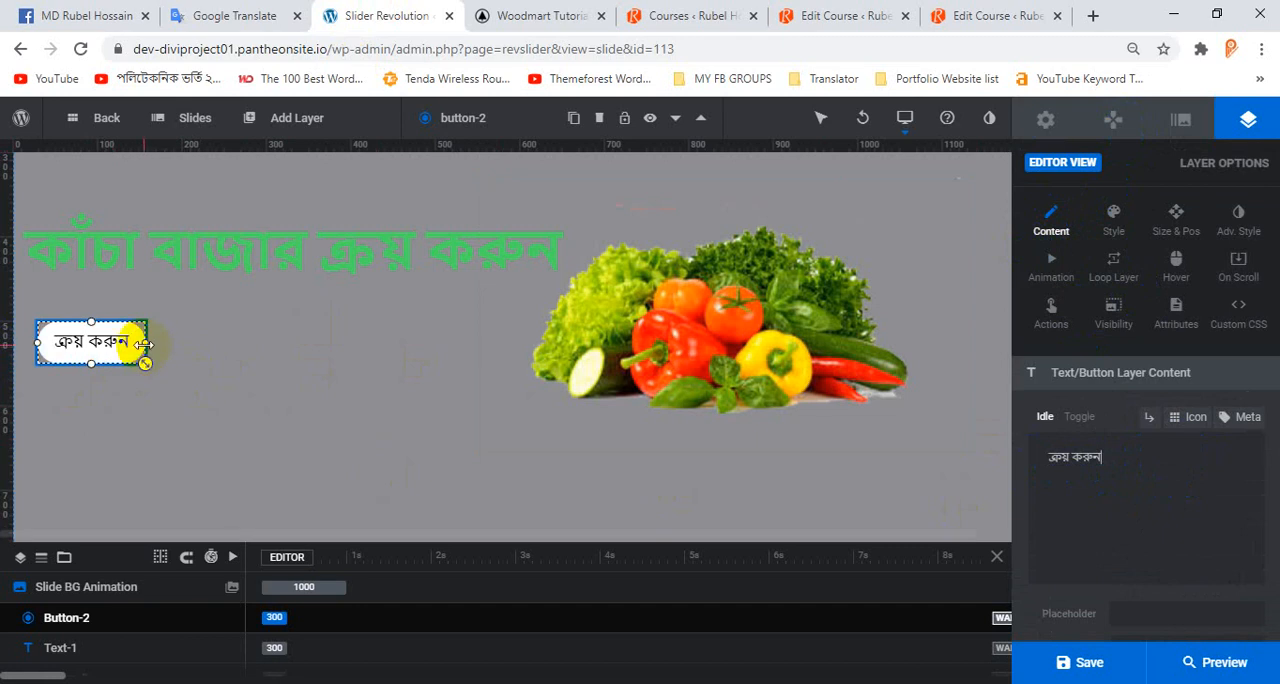
Scale up the blue button to a 25 px font size and 62 px line height.
left_click_drag(145, 362, 168, 372)
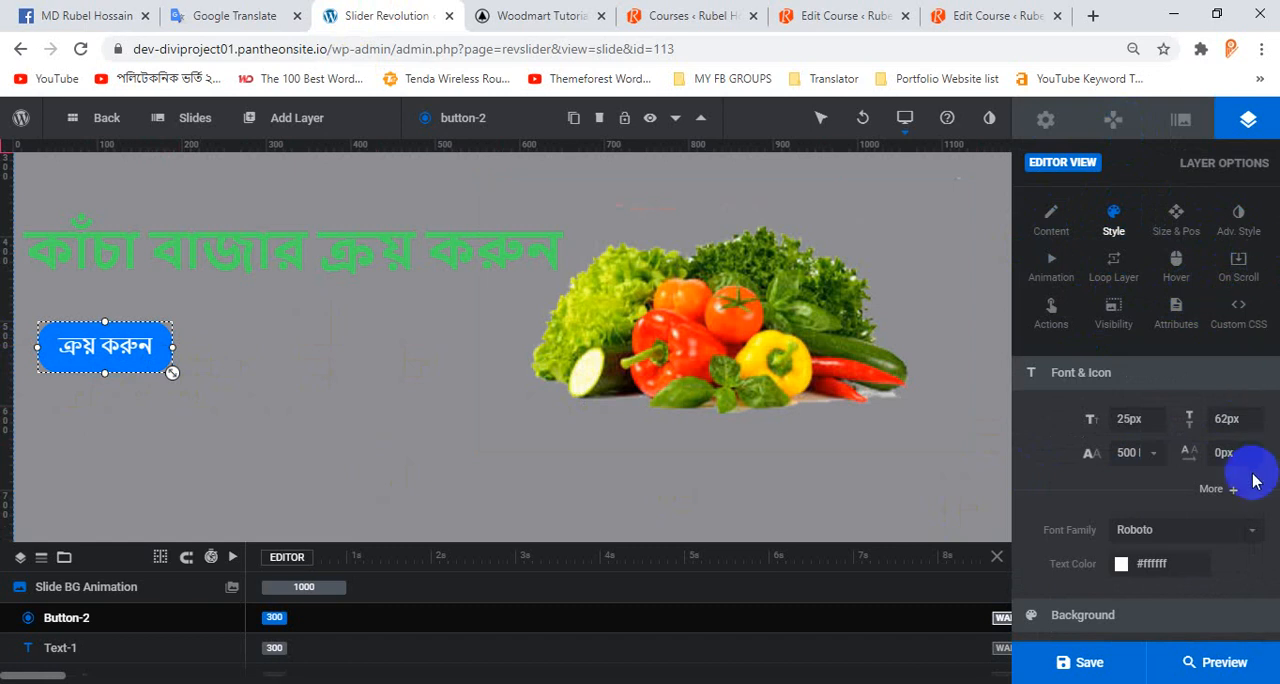
scroll(1174, 365, "down", 2)
scroll(1174, 364, "up", 2)
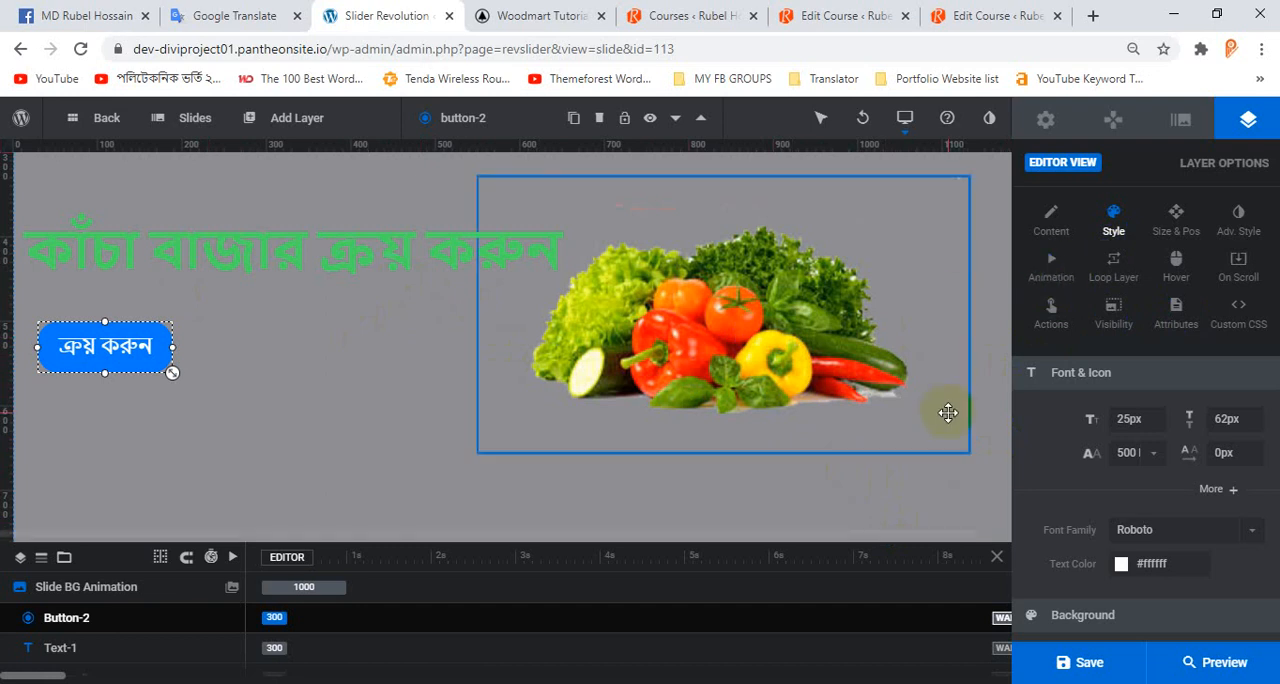
Save the slider, preview it on the desktop layout and close the preview.
left_click(1090, 664)
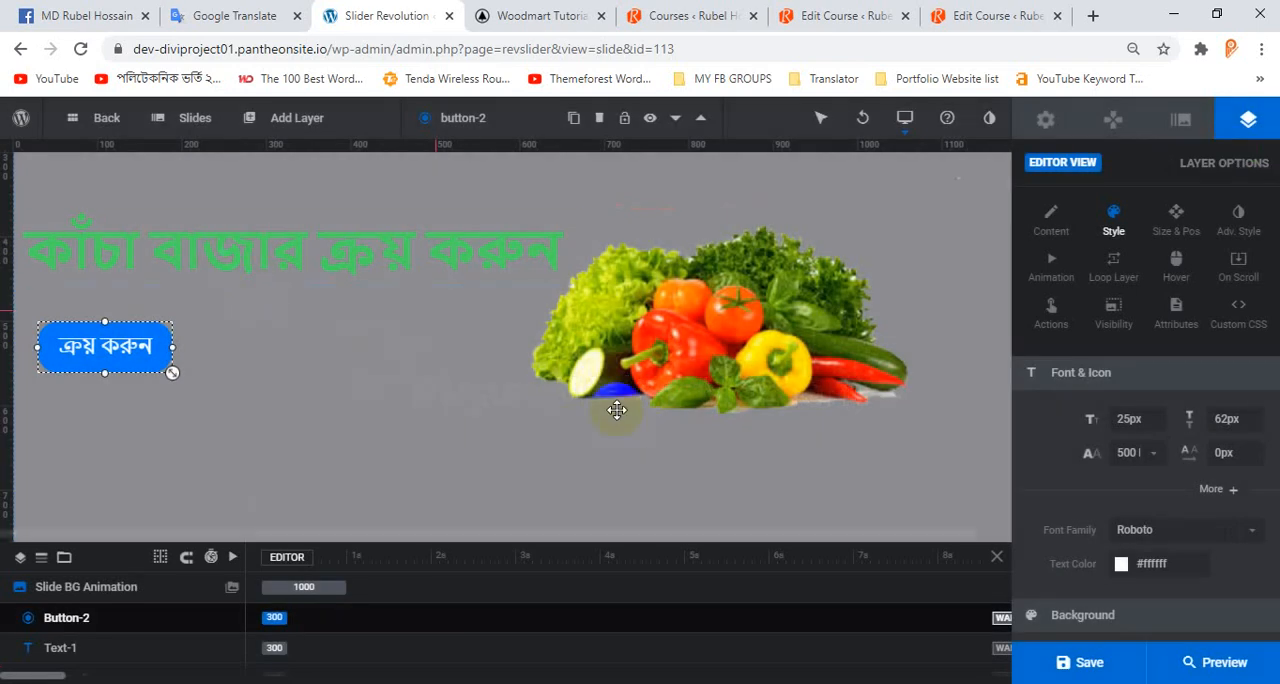
left_click(1232, 668)
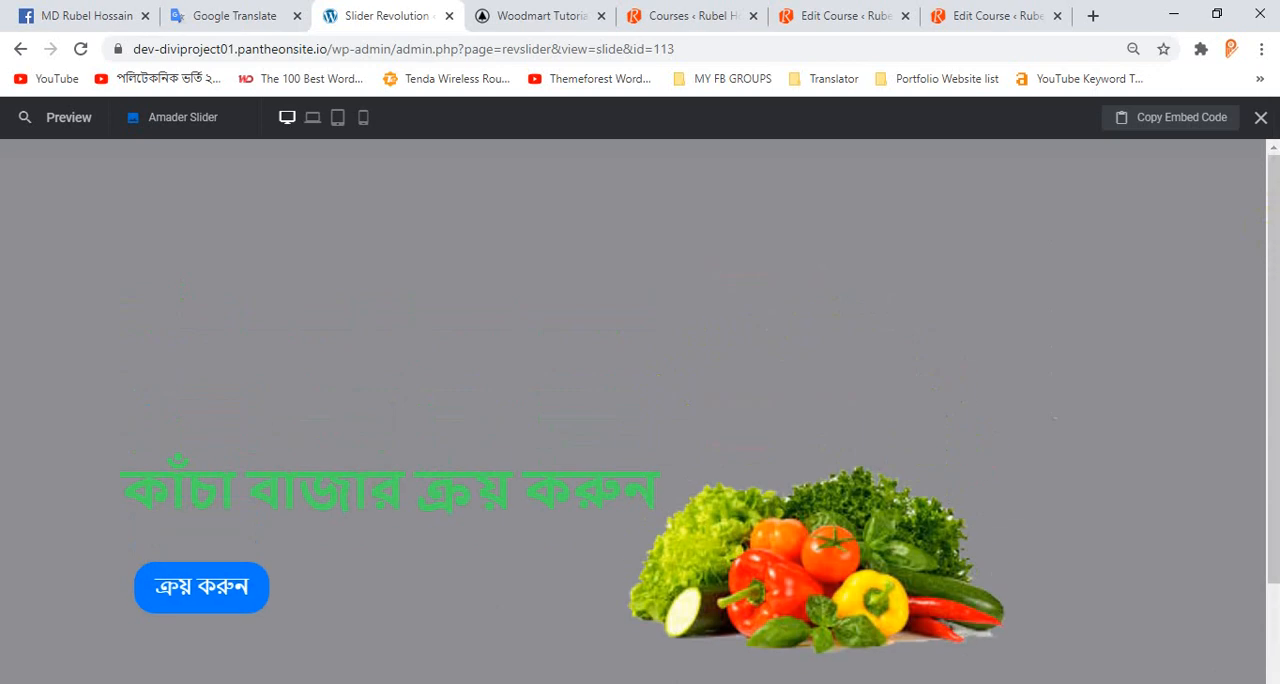
left_click(1261, 119)
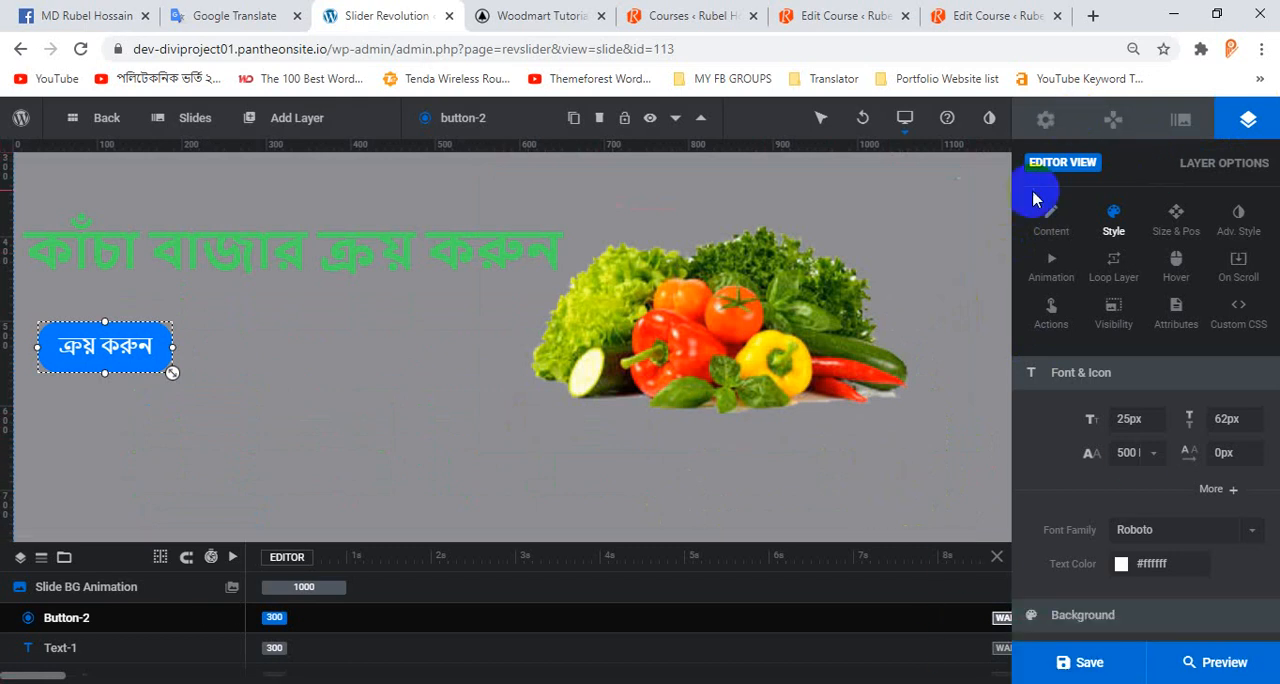
Copy the Amader Slider's shortcode from the module's general options.
left_click(1063, 120)
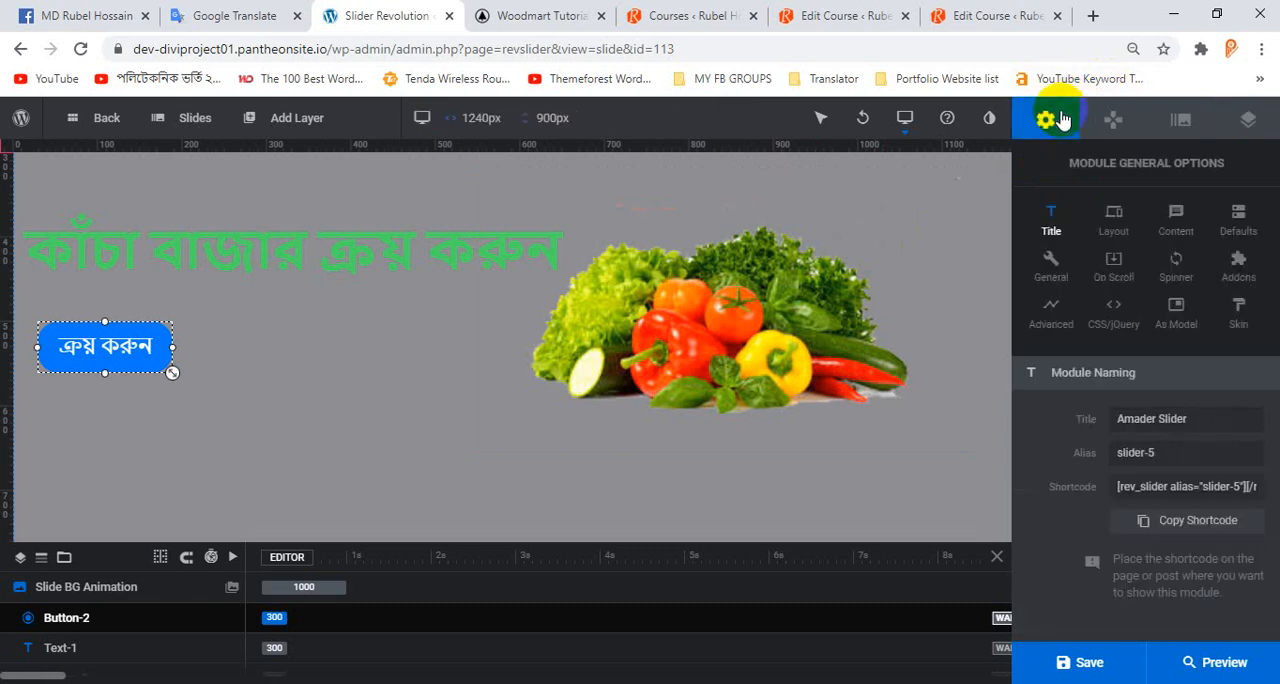
left_click(1163, 420)
left_click(1175, 488)
right_click(1172, 490)
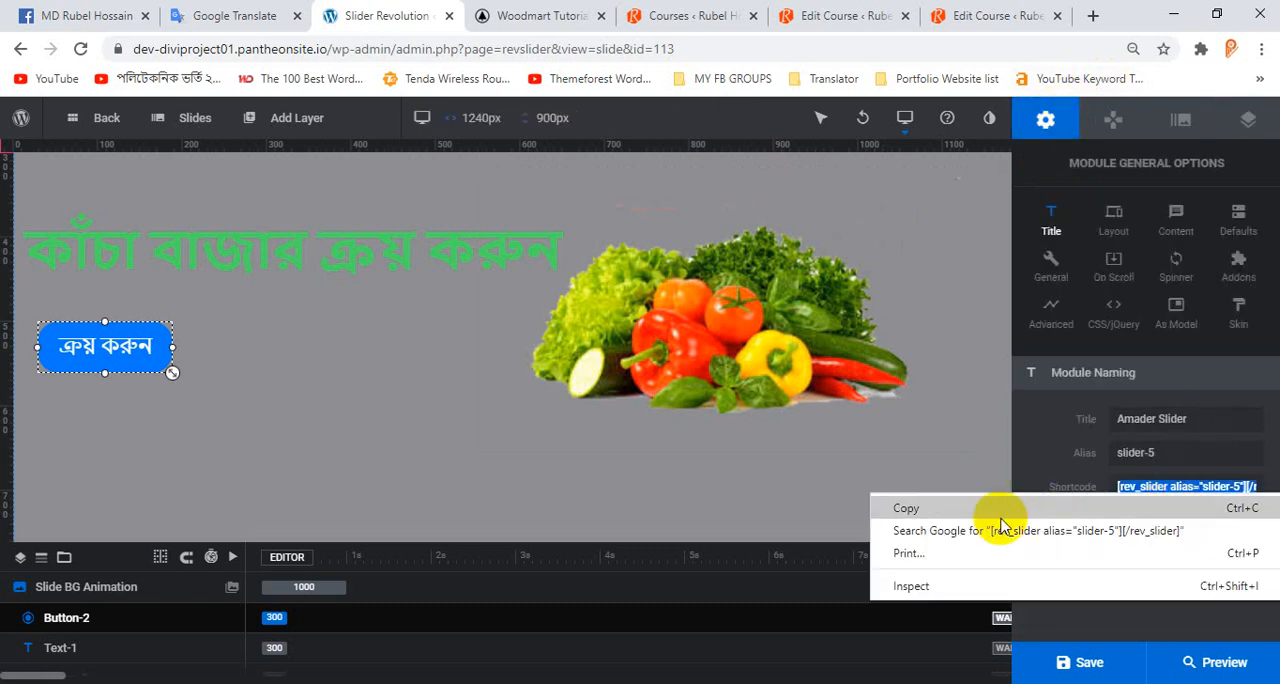
left_click(949, 526)
left_click(526, 16)
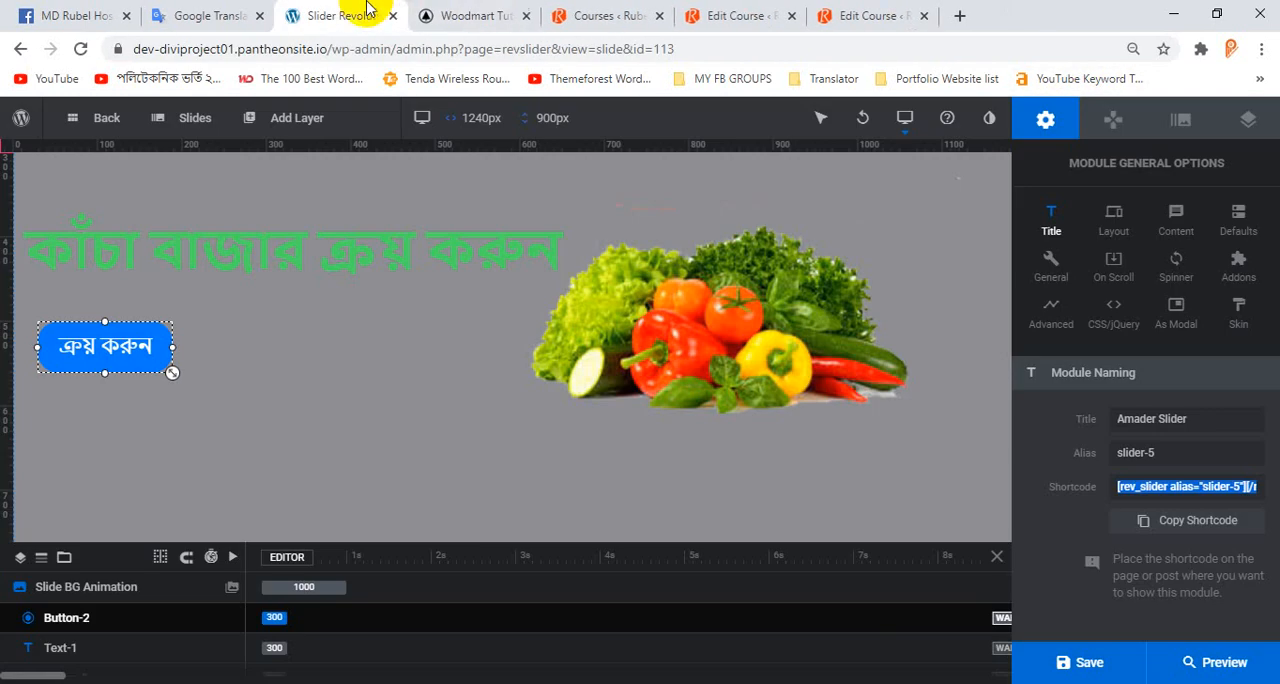
right_click(1170, 486)
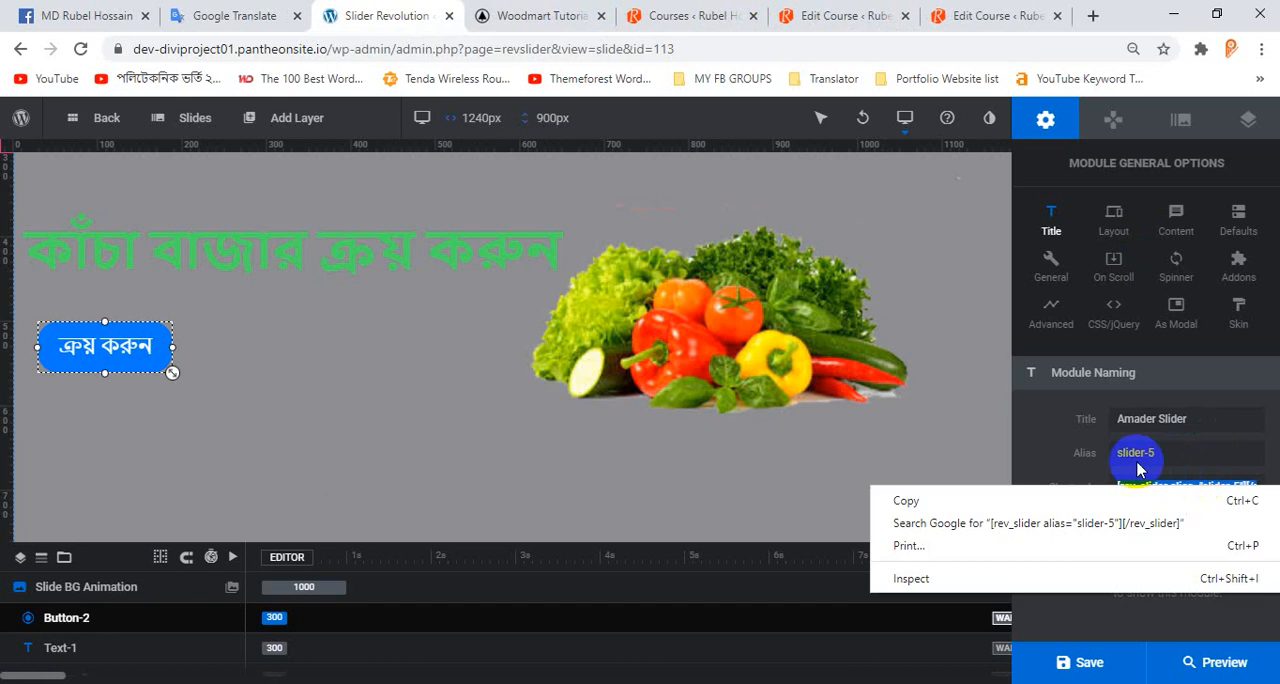
left_click(971, 498)
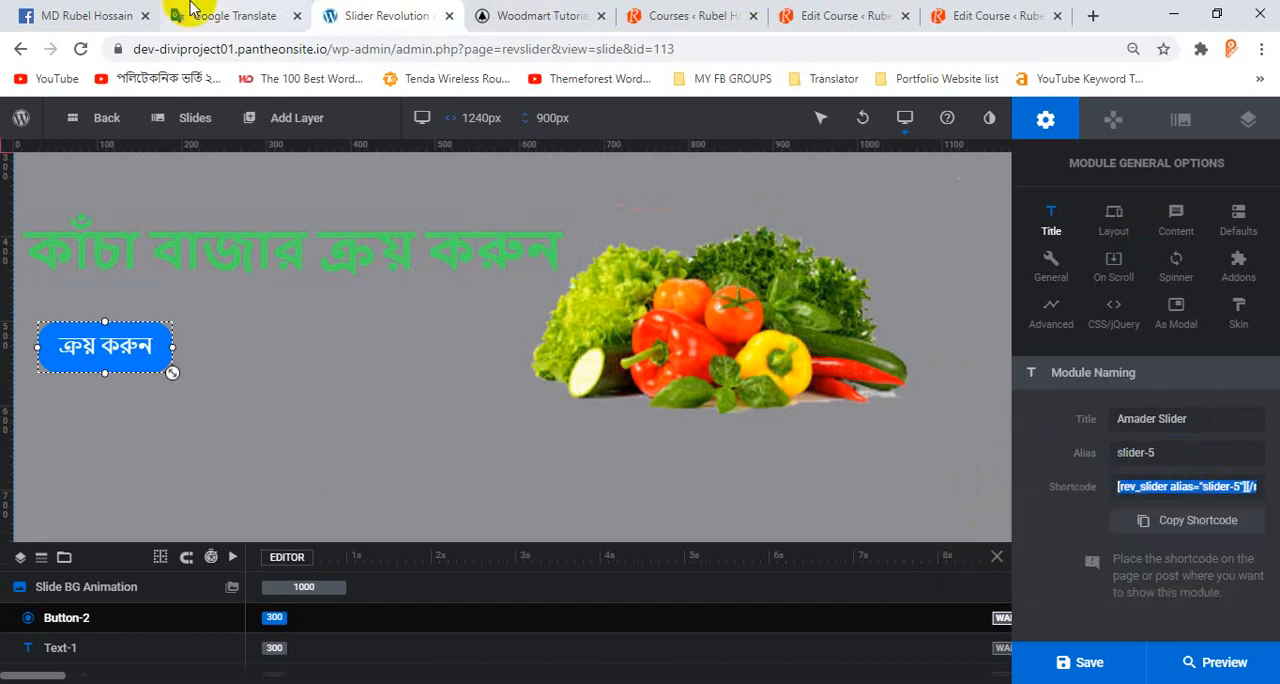
Close the slider editor and open the site's WordPress dashboard in a separate browser tab beside the homepage.
middle_click(382, 10)
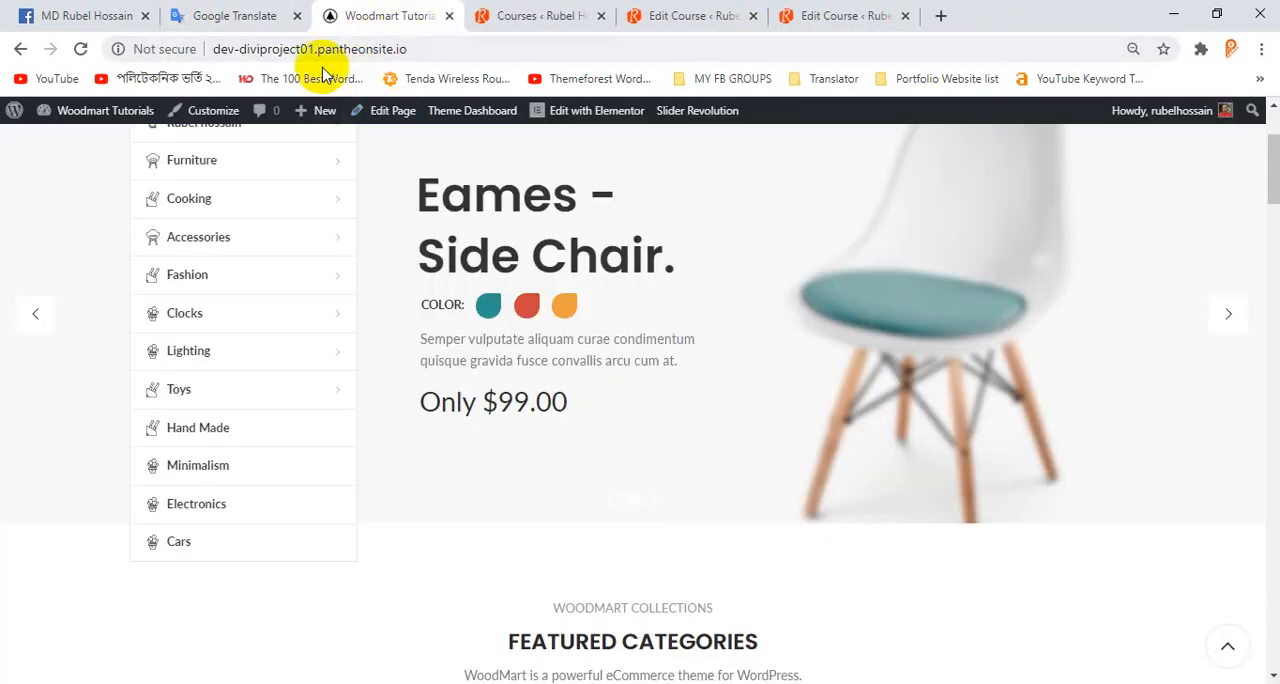
mouse_move(105, 112)
middle_click(83, 140)
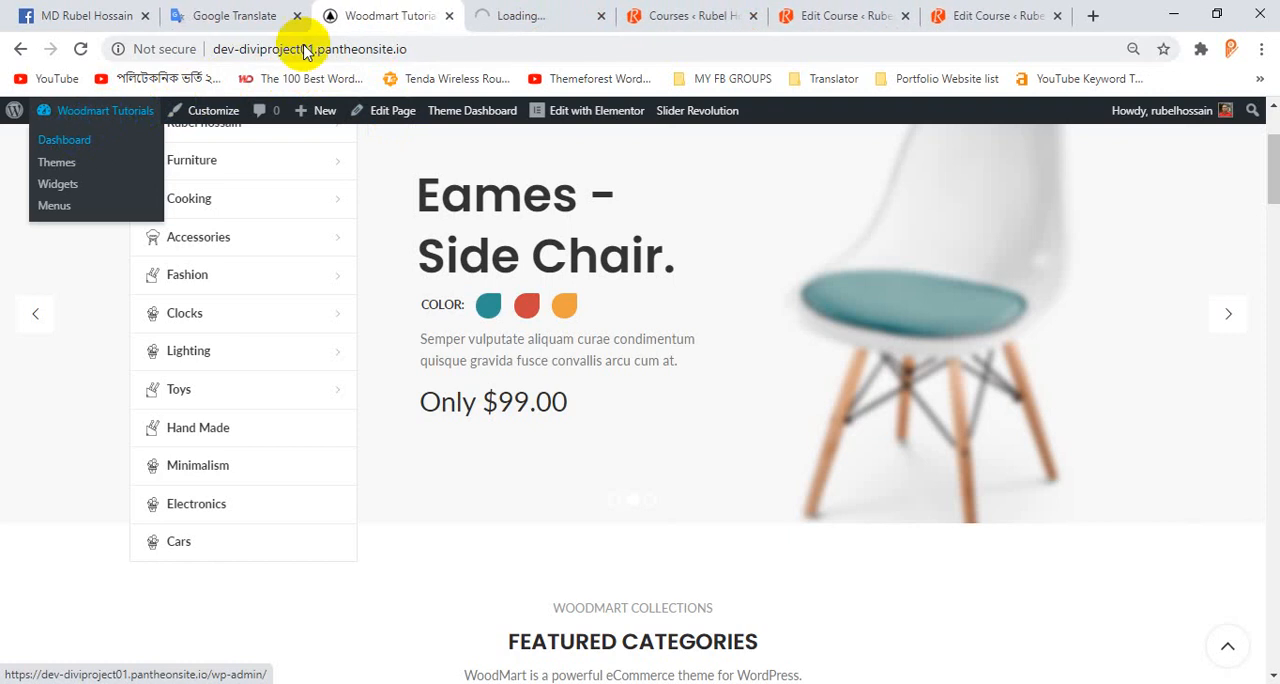
left_click_drag(494, 14, 372, 12)
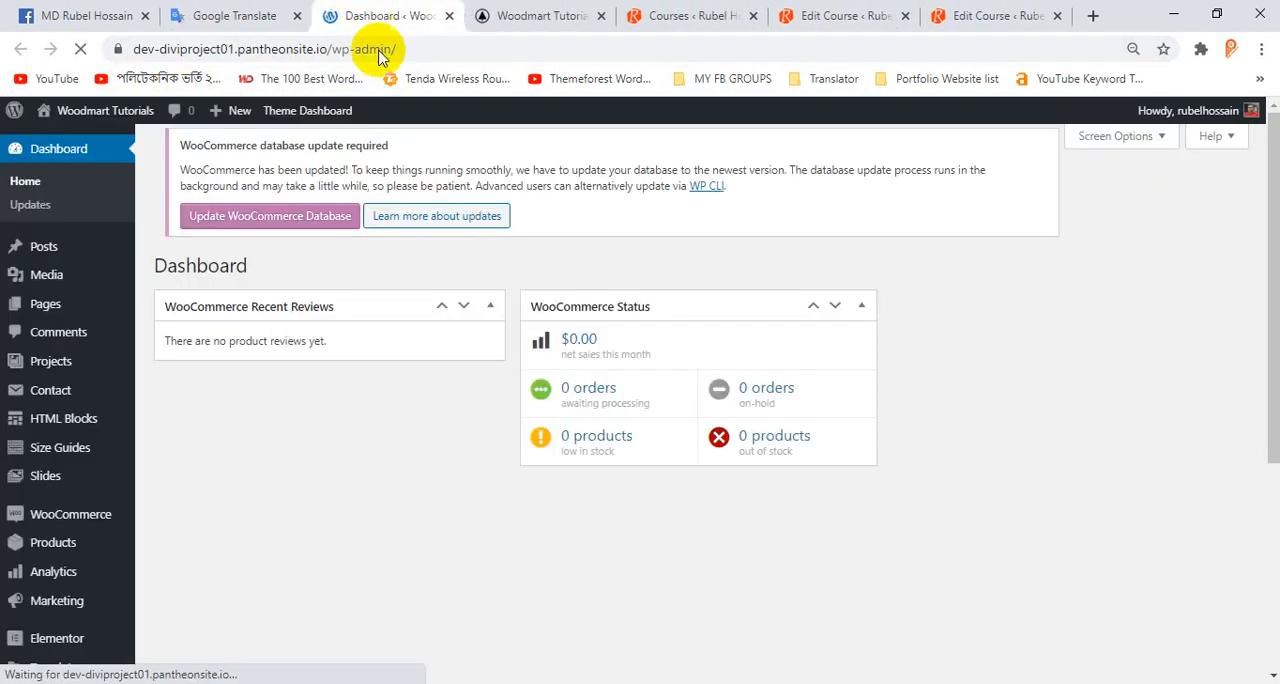
Add a new WordPress page titled "Amader Slider".
mouse_move(82, 303)
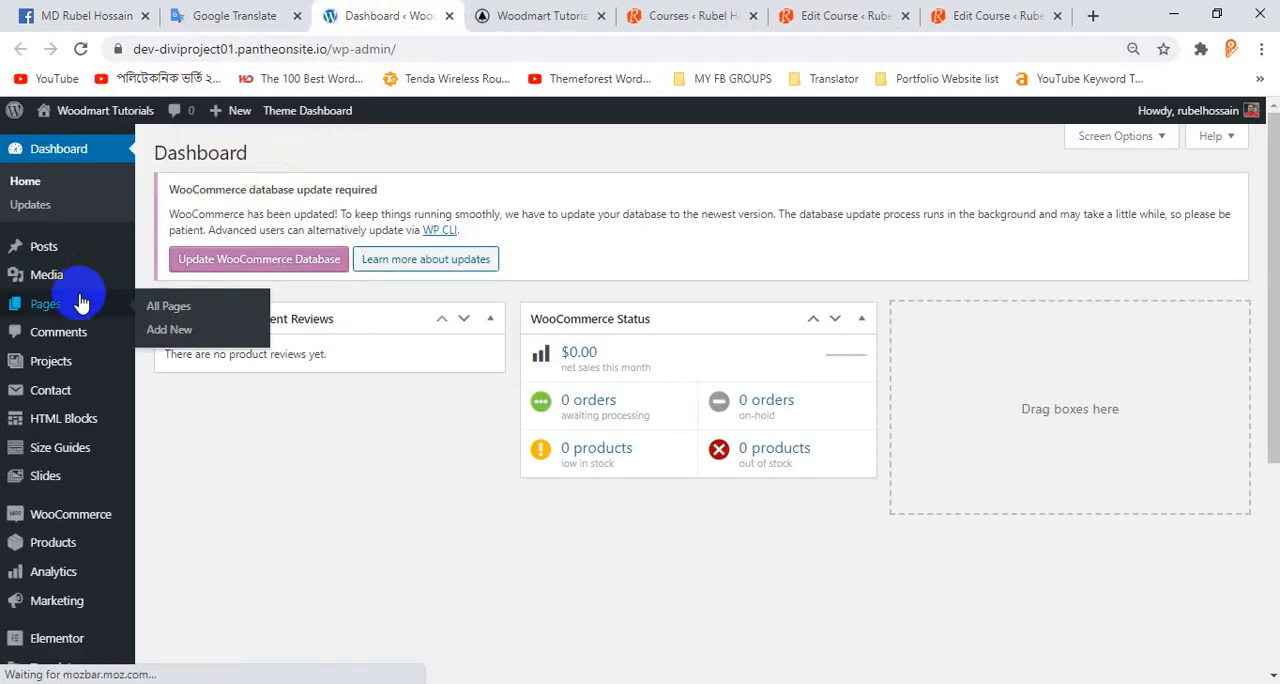
left_click(76, 305)
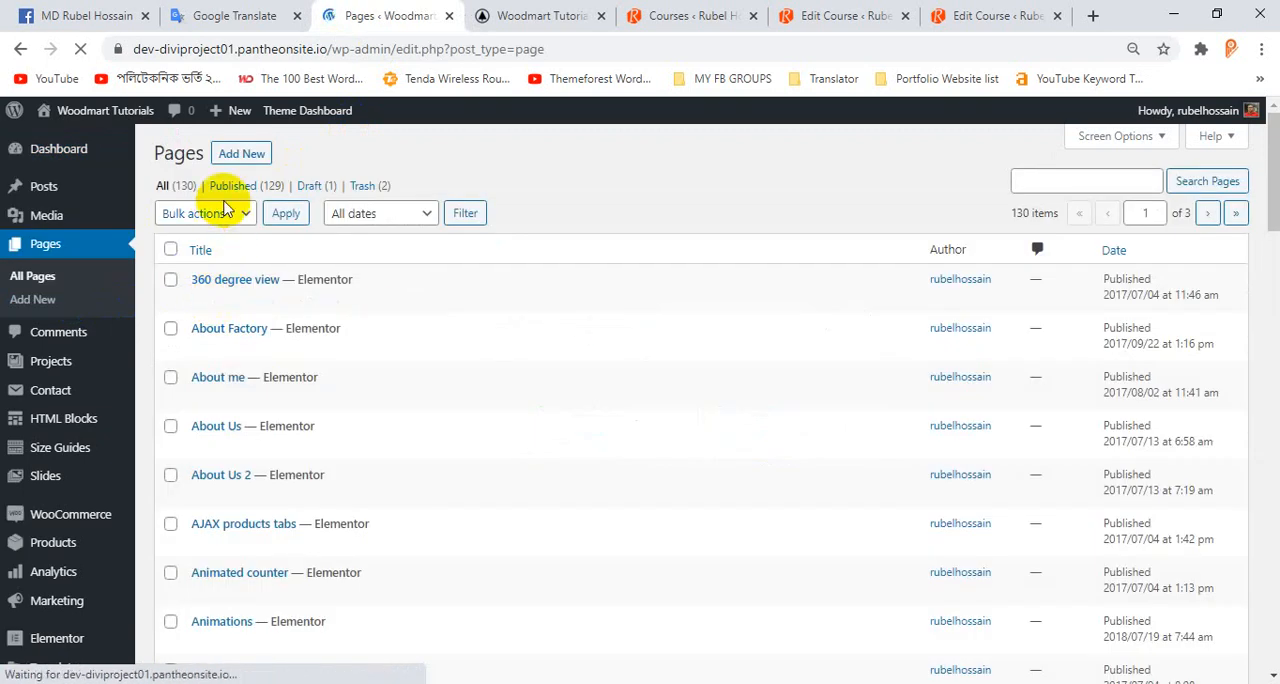
left_click(242, 156)
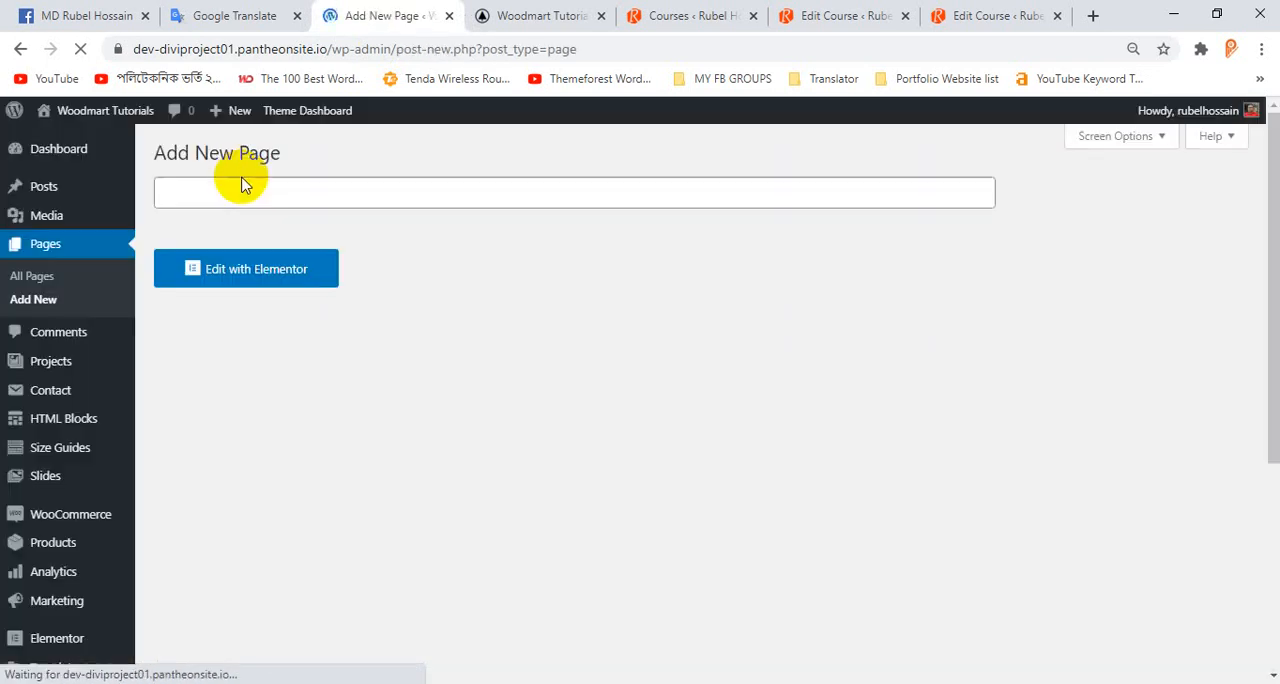
left_click(256, 200)
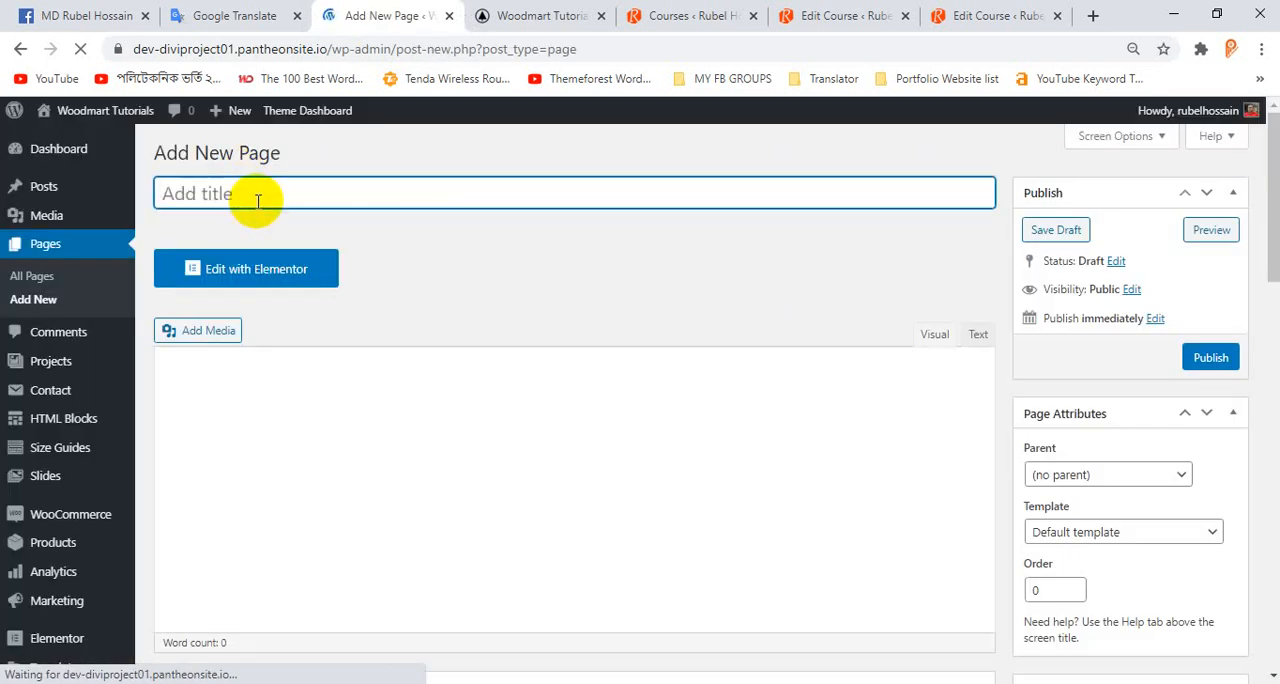
type("Amader Slider")
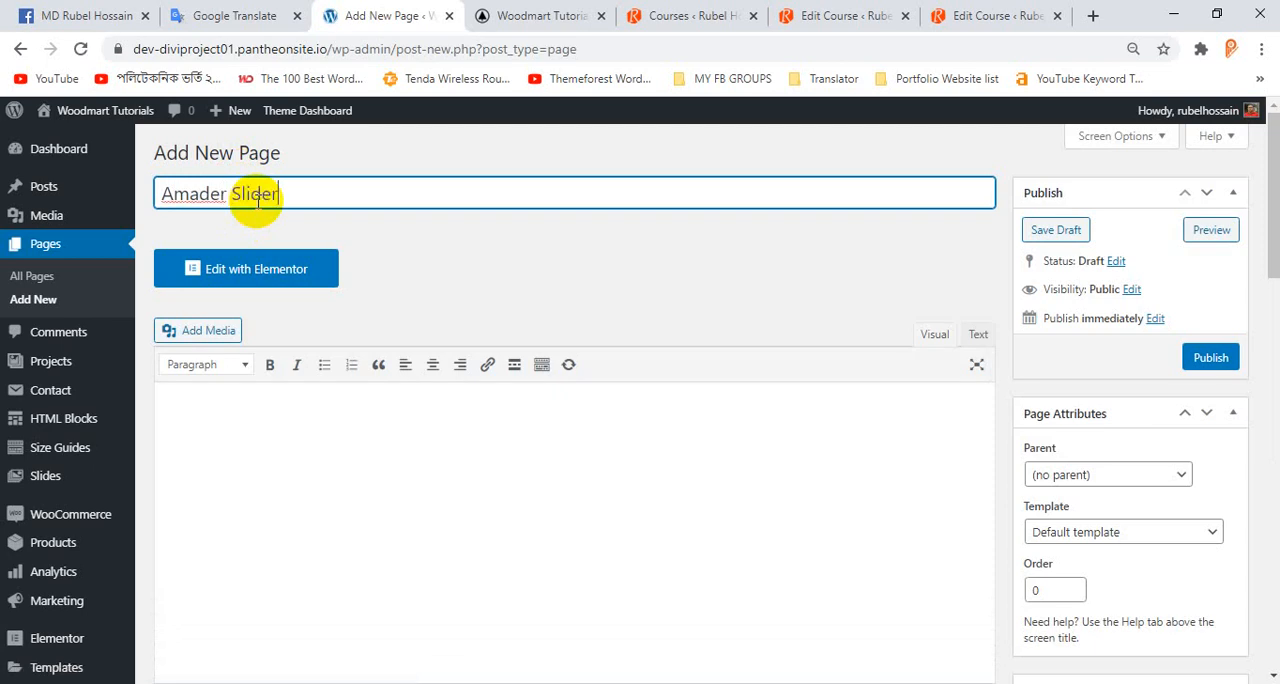
Paste the copied rev_slider shortcode into the page's content and publish the page.
right_click(388, 428)
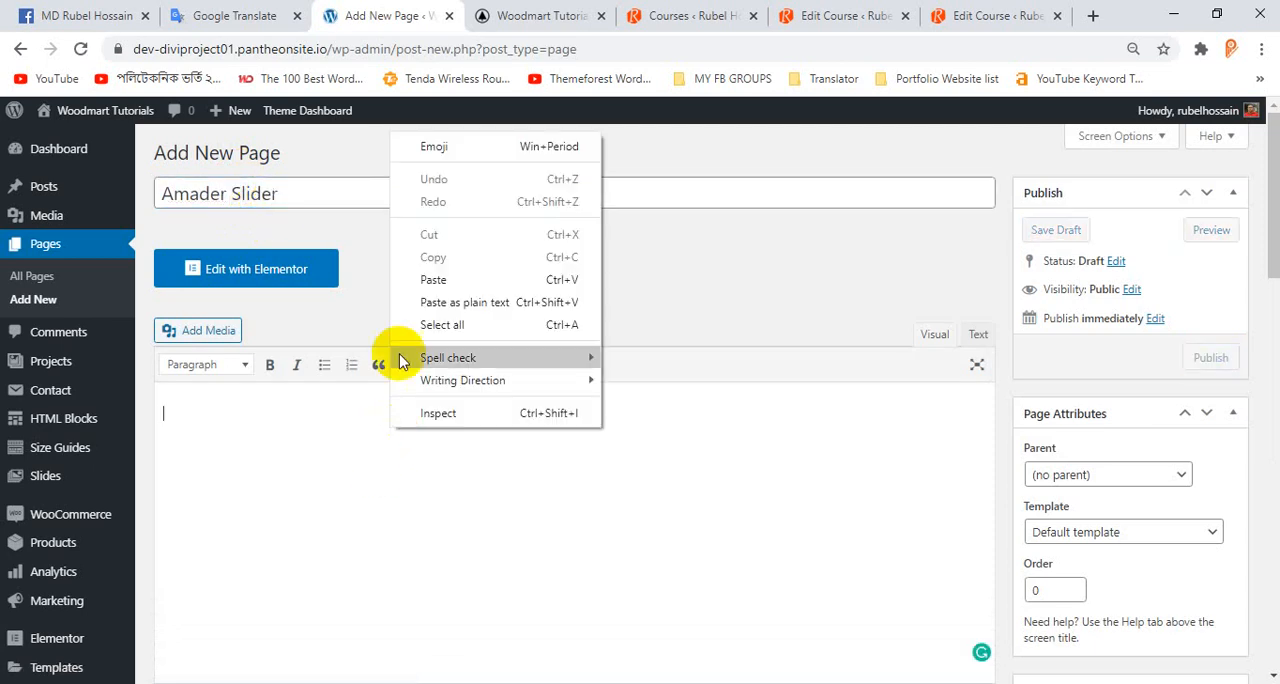
left_click(446, 281)
left_click(1209, 357)
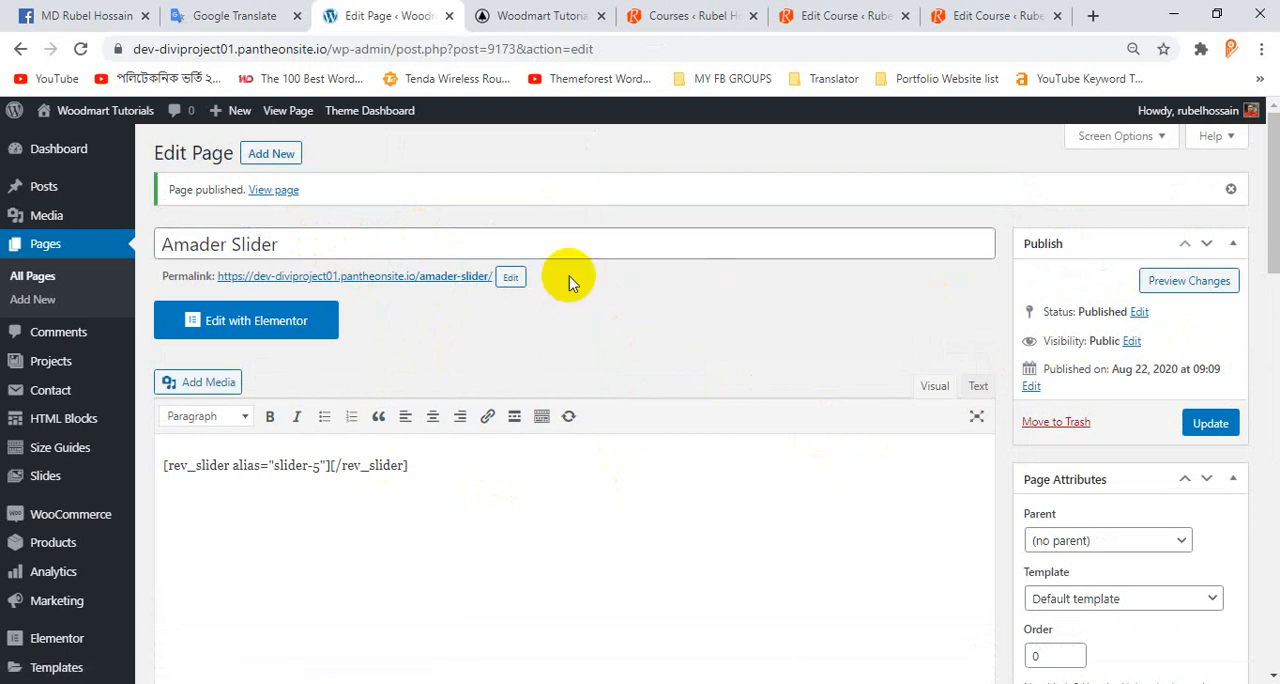
Open the published Amader Slider page in its own tab, look over the slider and return to the Woodmart homepage.
left_click(450, 277, "ctrl")
left_click(463, 20)
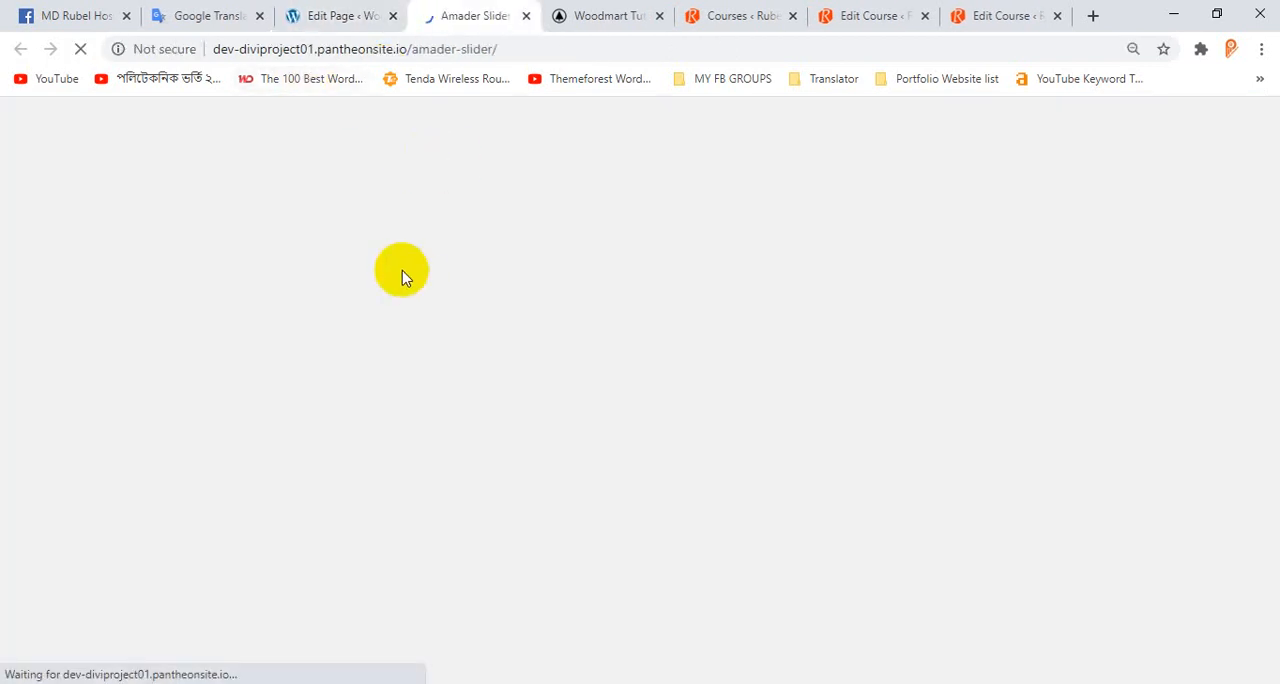
scroll(560, 286, "down", 2)
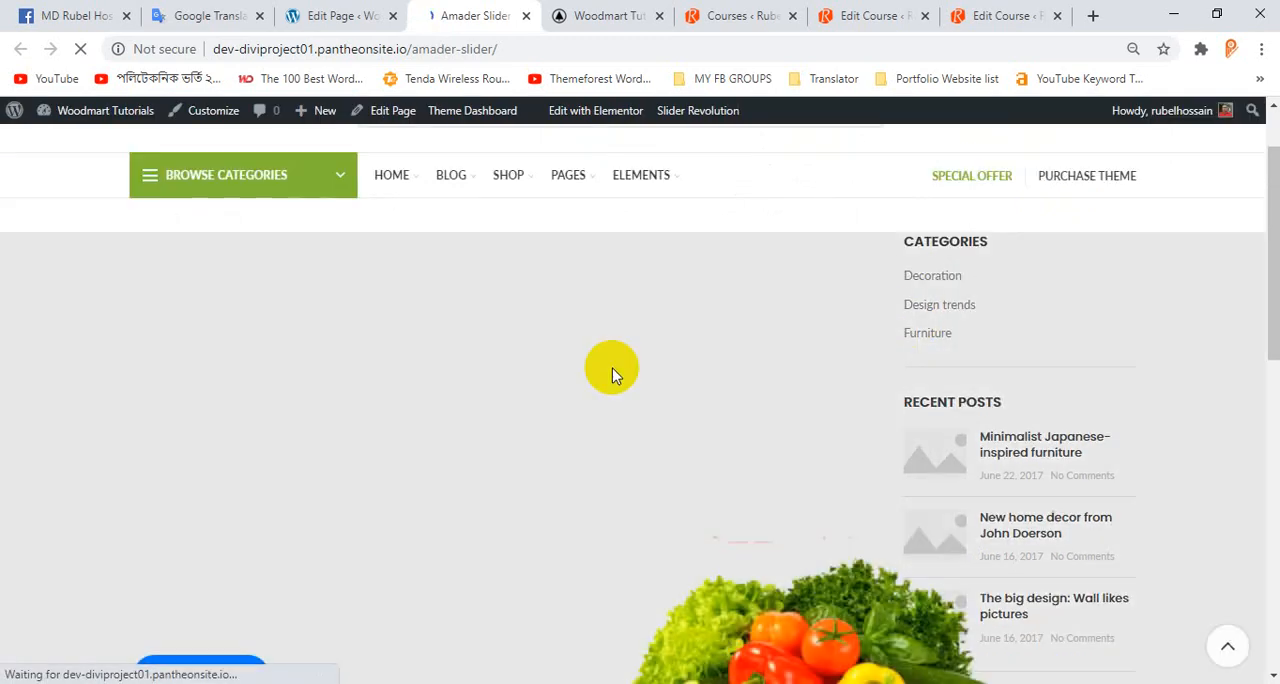
scroll(440, 382, "down", 2)
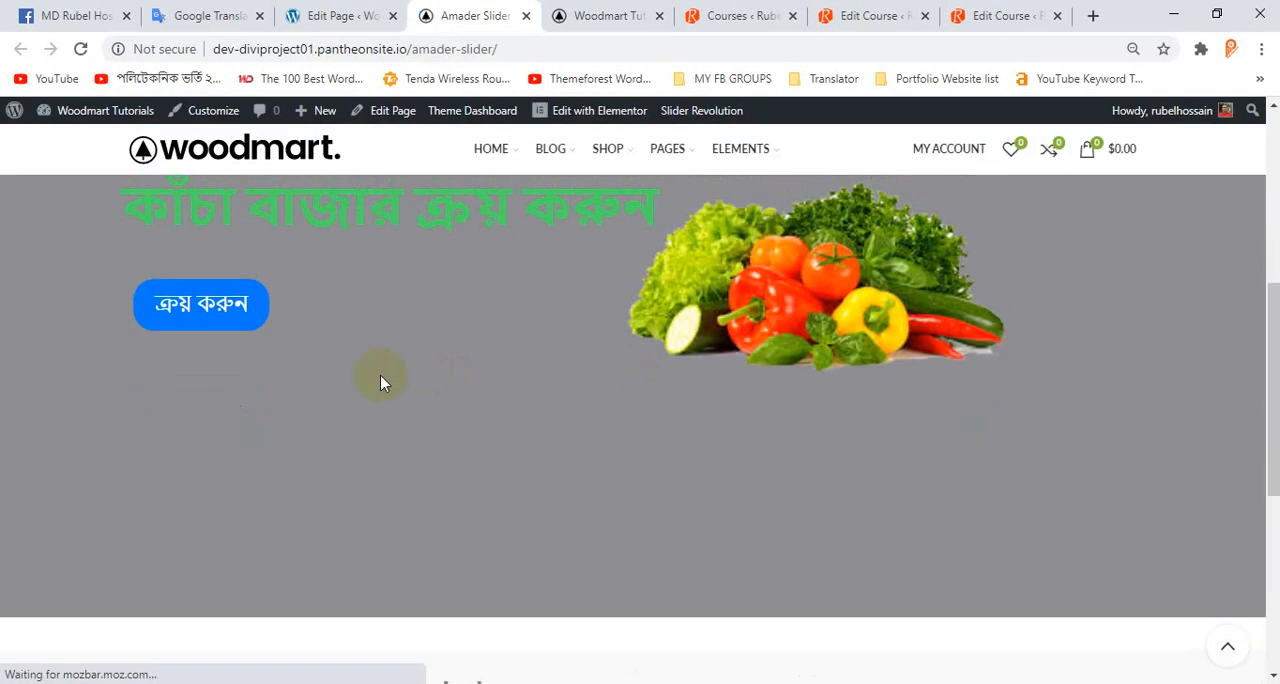
scroll(841, 380, "up", 1)
scroll(841, 380, "up", 2)
scroll(800, 378, "down", 3)
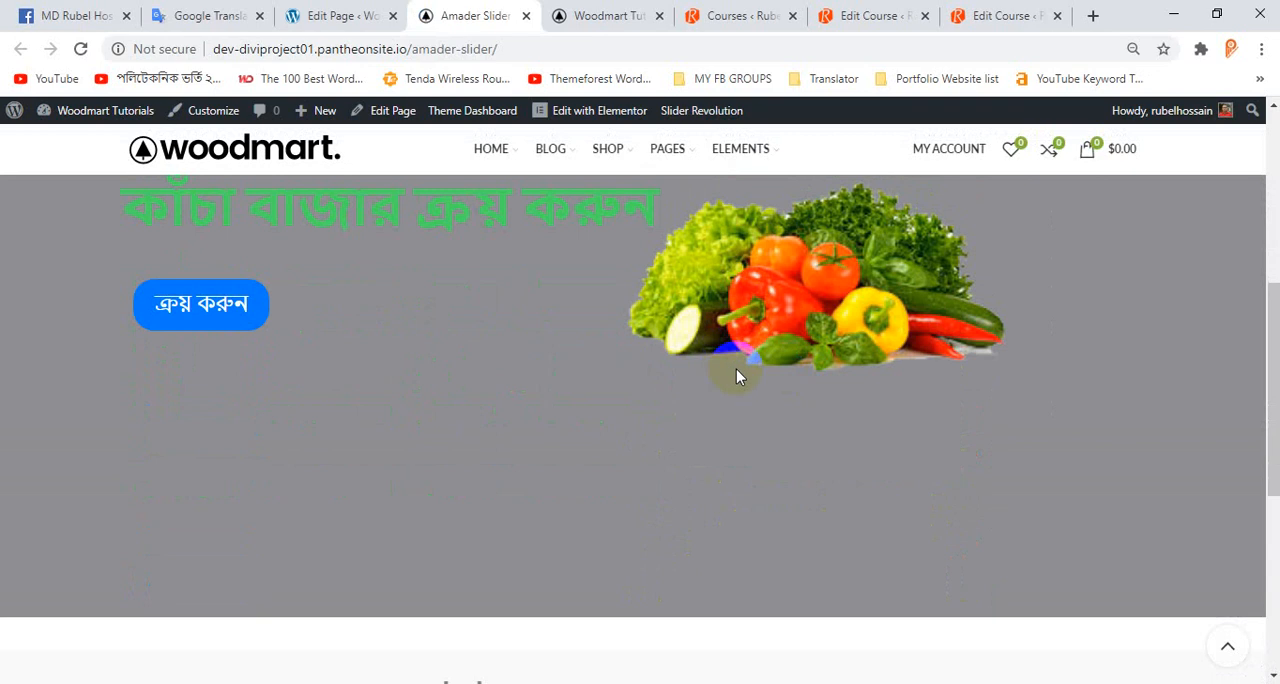
left_click(604, 15)
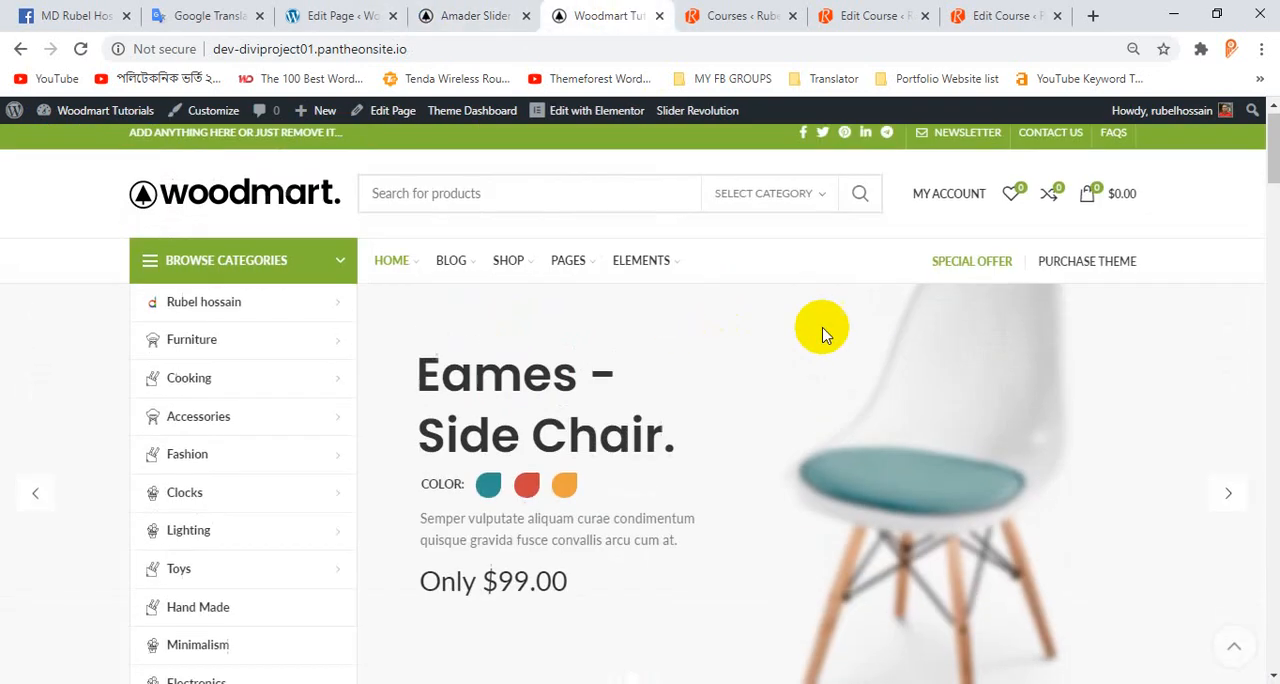